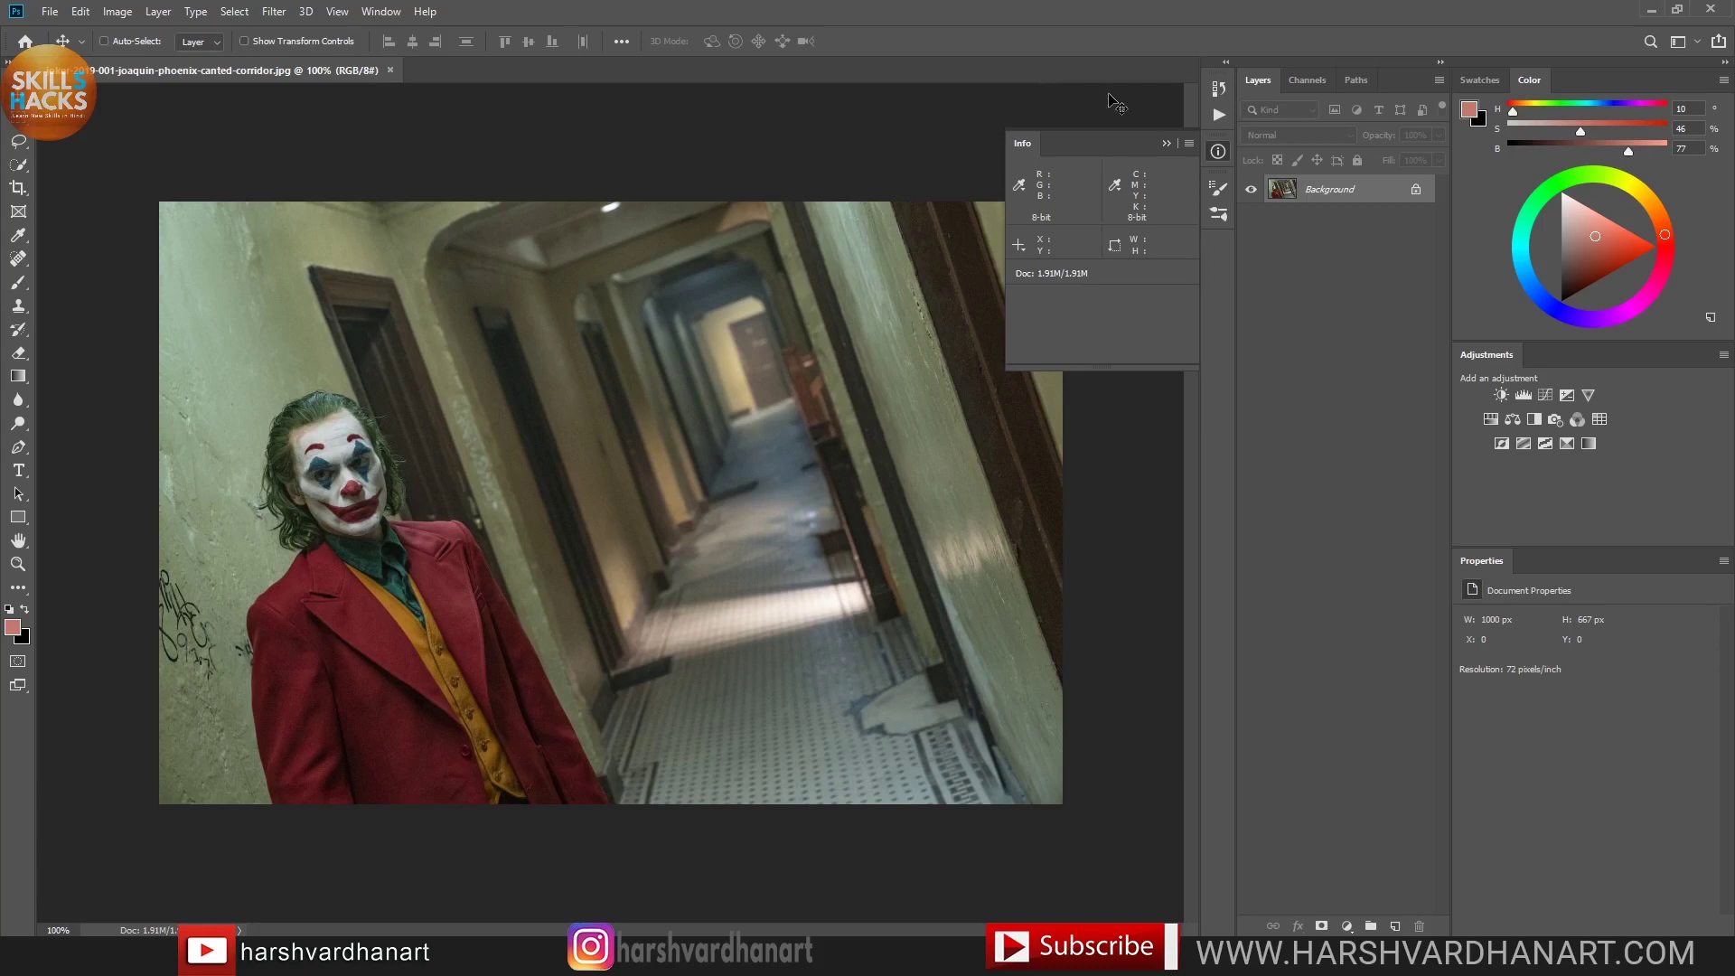
Step: Close the Info readout panel
left_click(1216, 151)
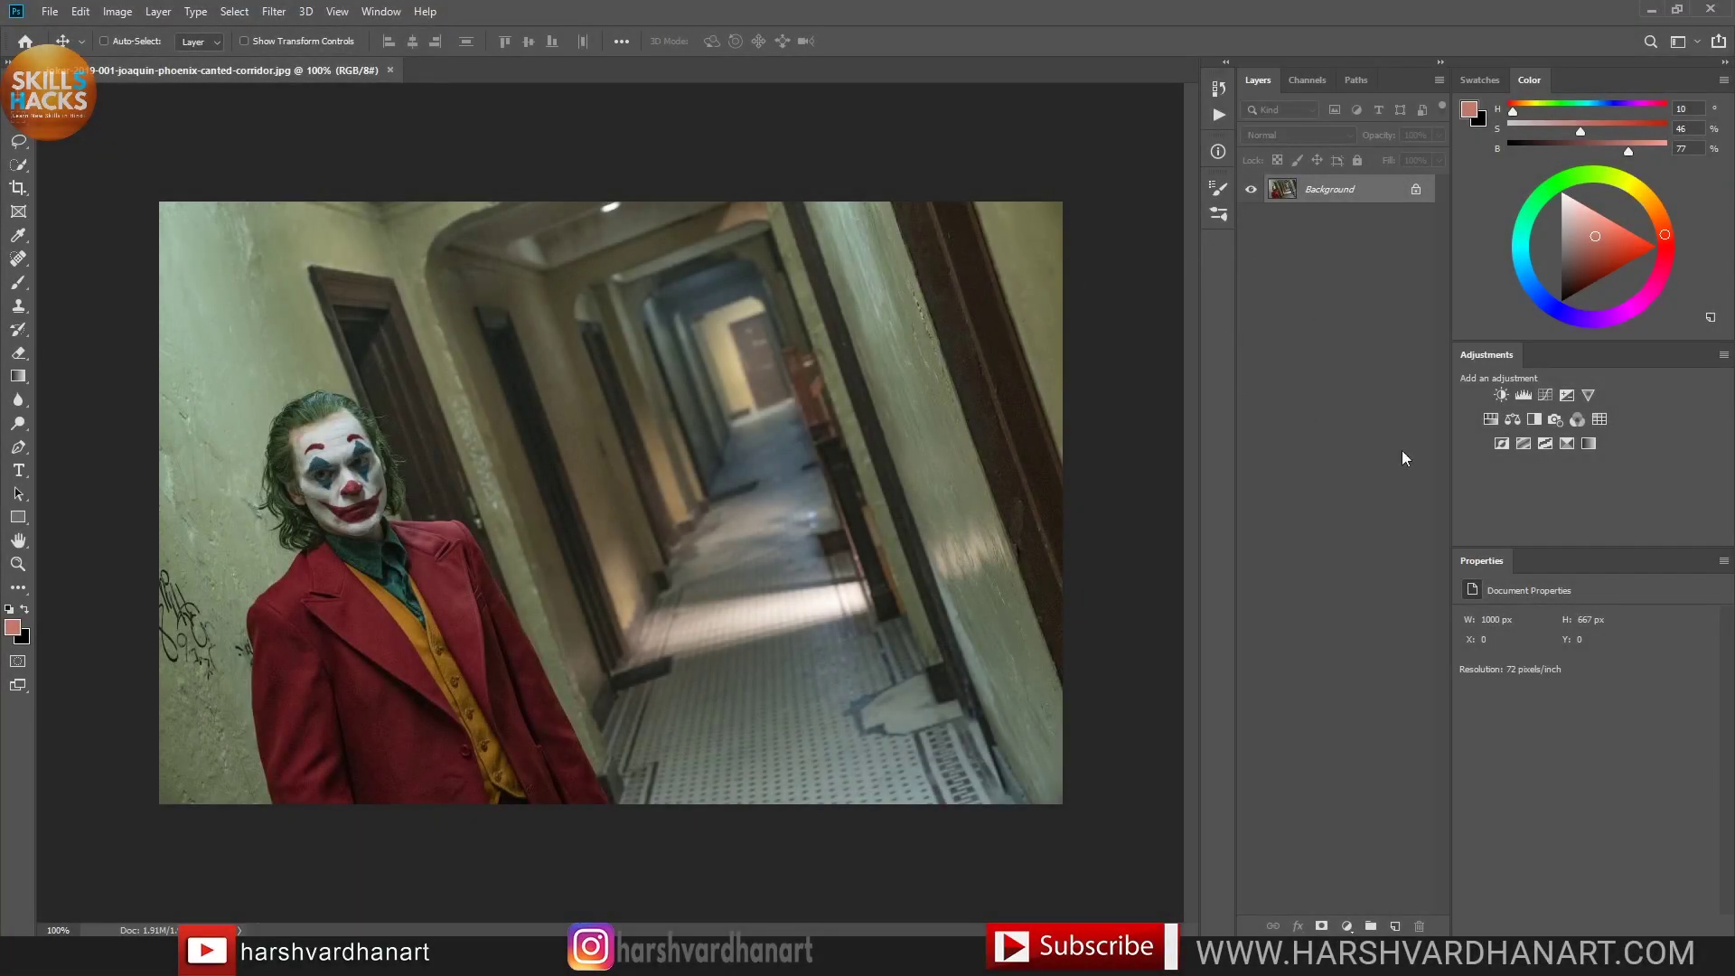
Step: Add a Selective Color layer, float and enlarge its Properties panel, and select the Blacks range
left_click(1567, 443)
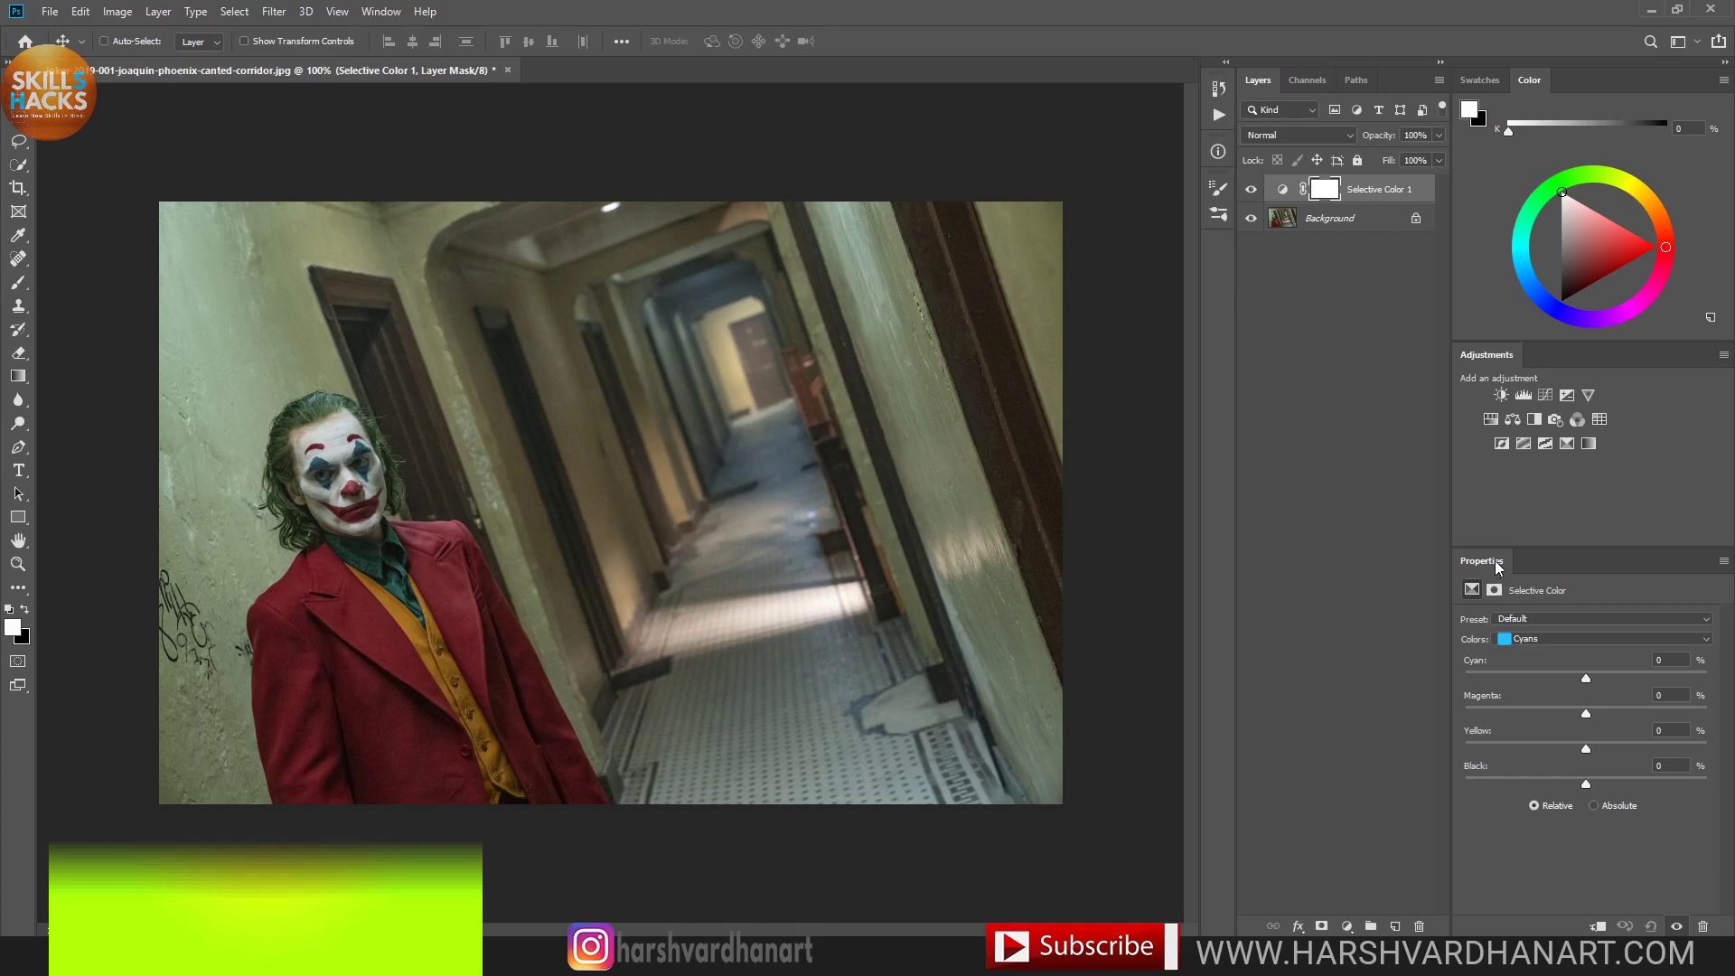
left_click_drag(1495, 560, 1034, 215)
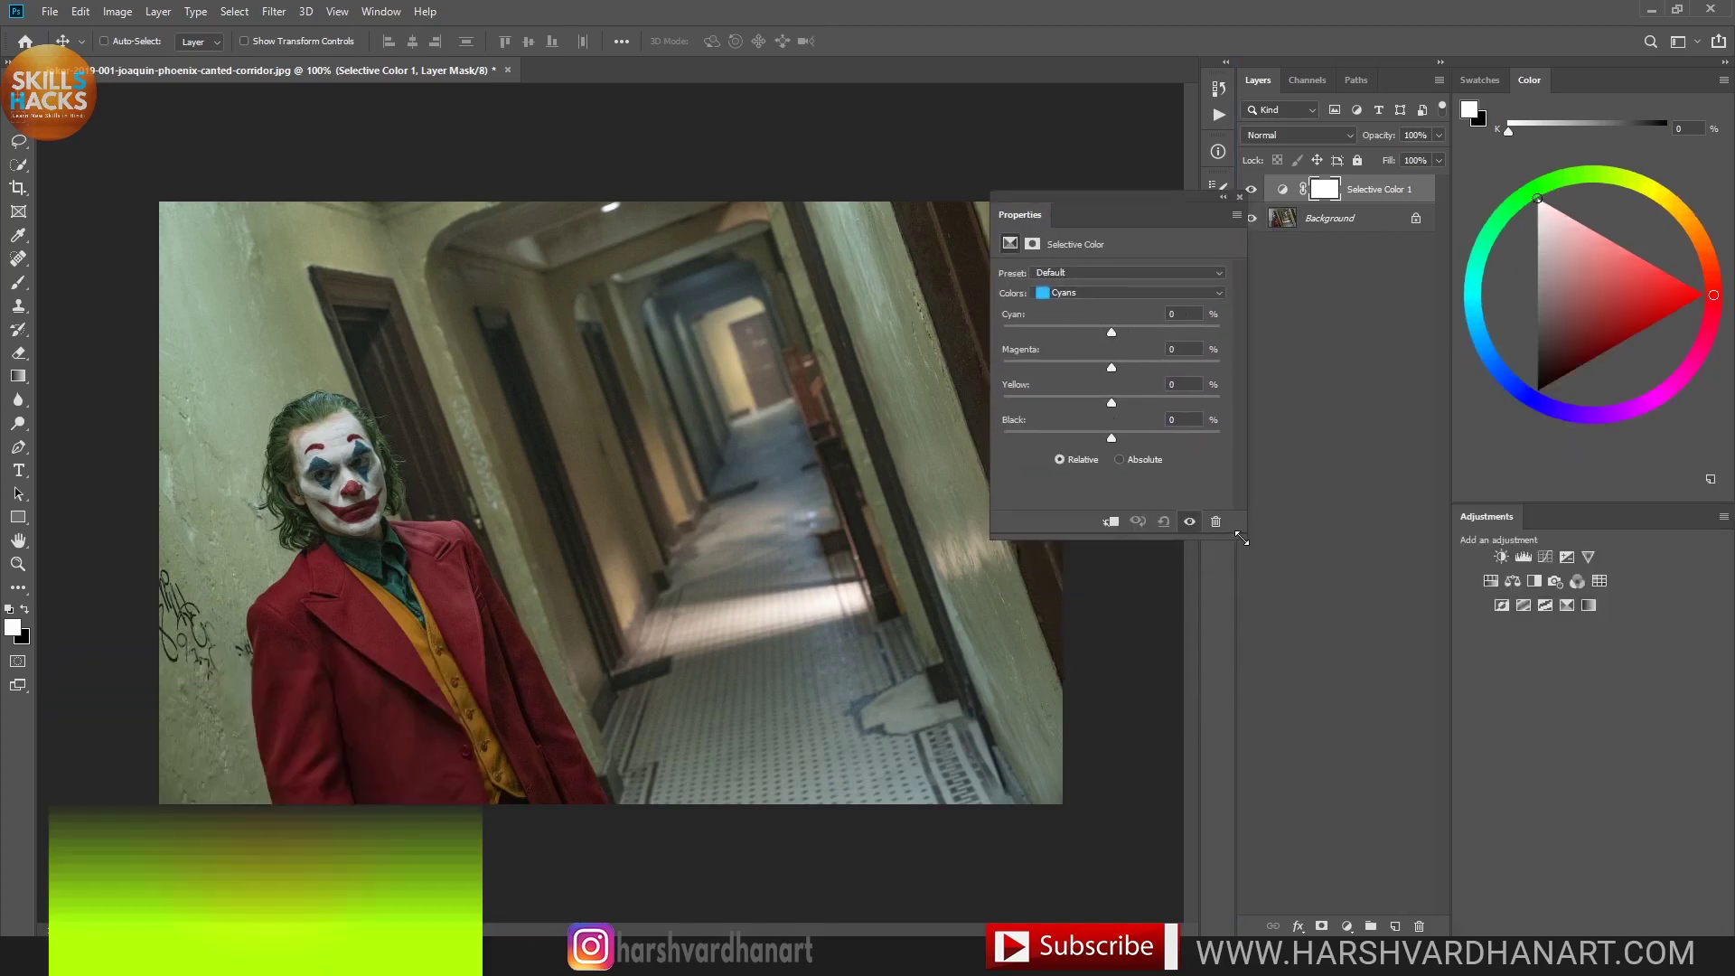
left_click_drag(1249, 540, 1270, 742)
left_click(1136, 294)
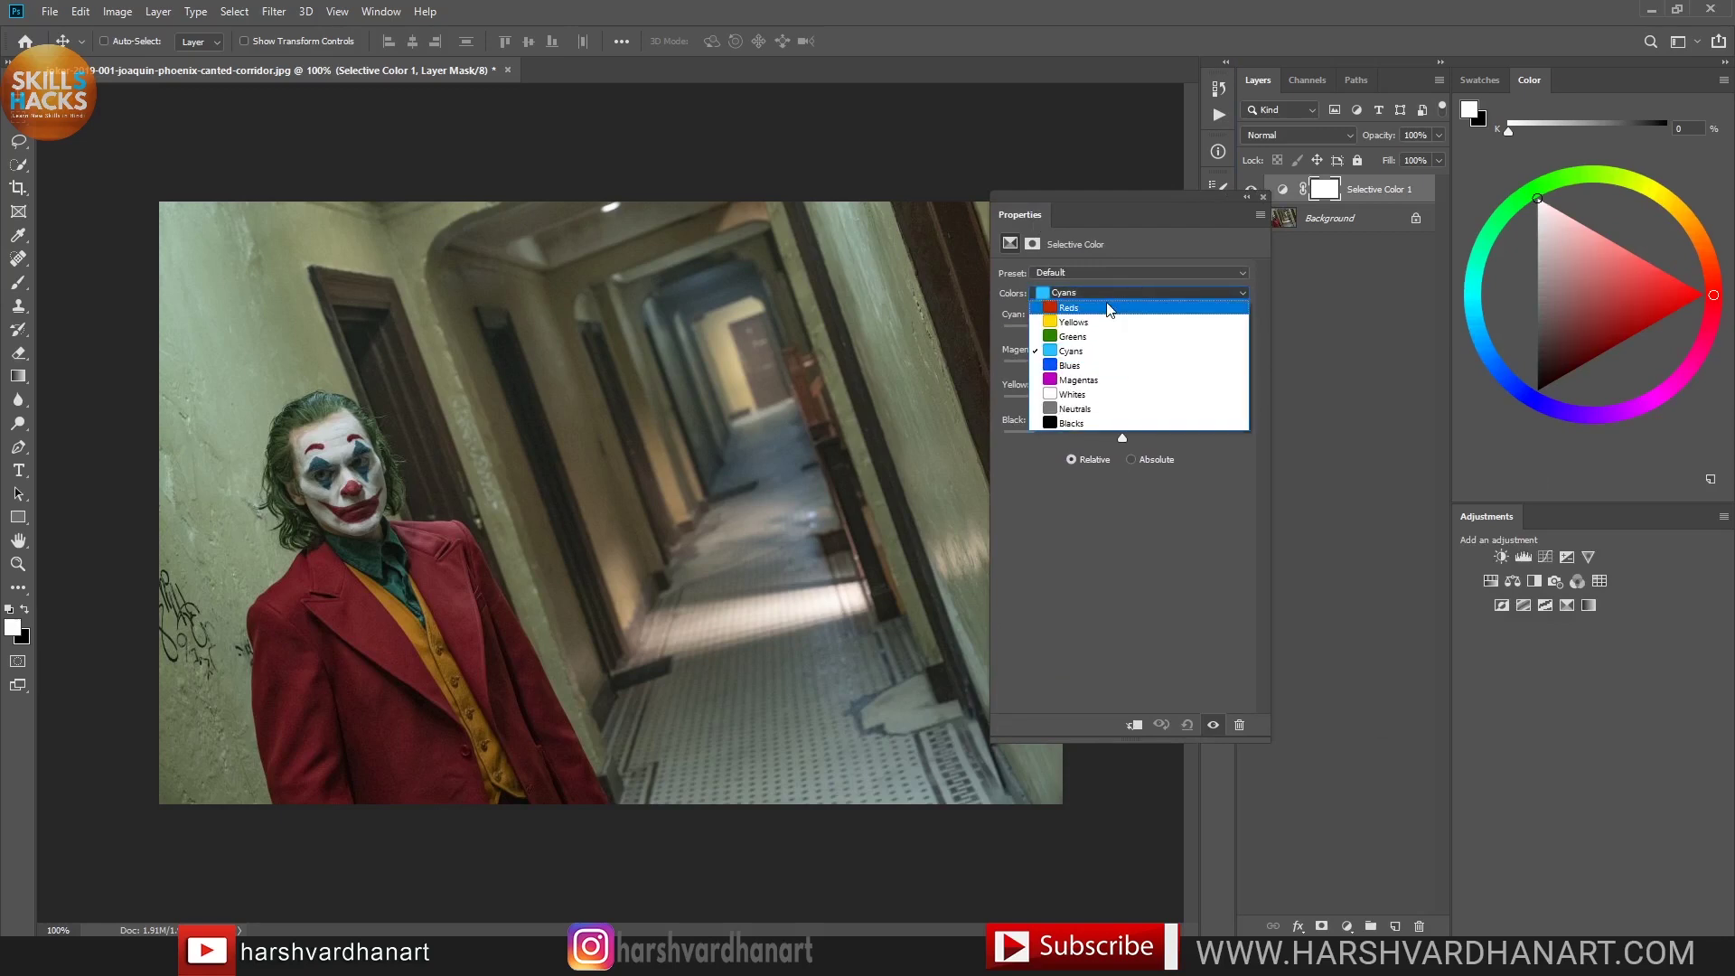
left_click(1084, 425)
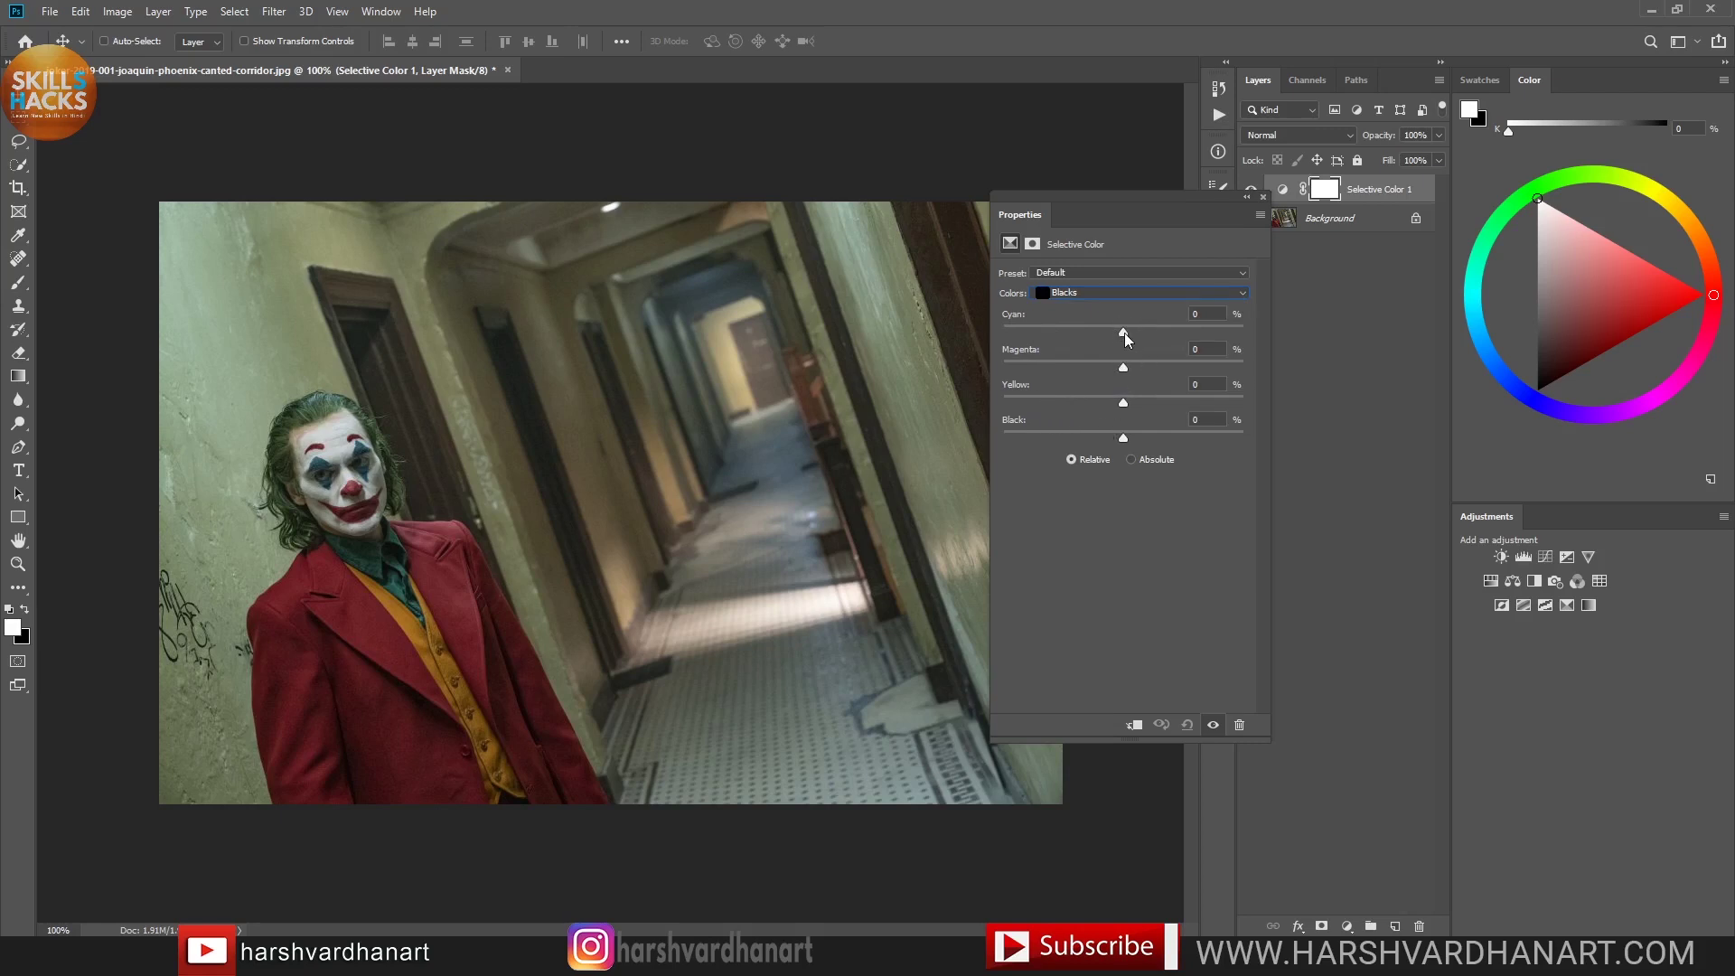
Step: Set the Blacks to Cyan +81, Magenta −5, Yellow −19, Black 0
left_click_drag(1127, 338, 1220, 337)
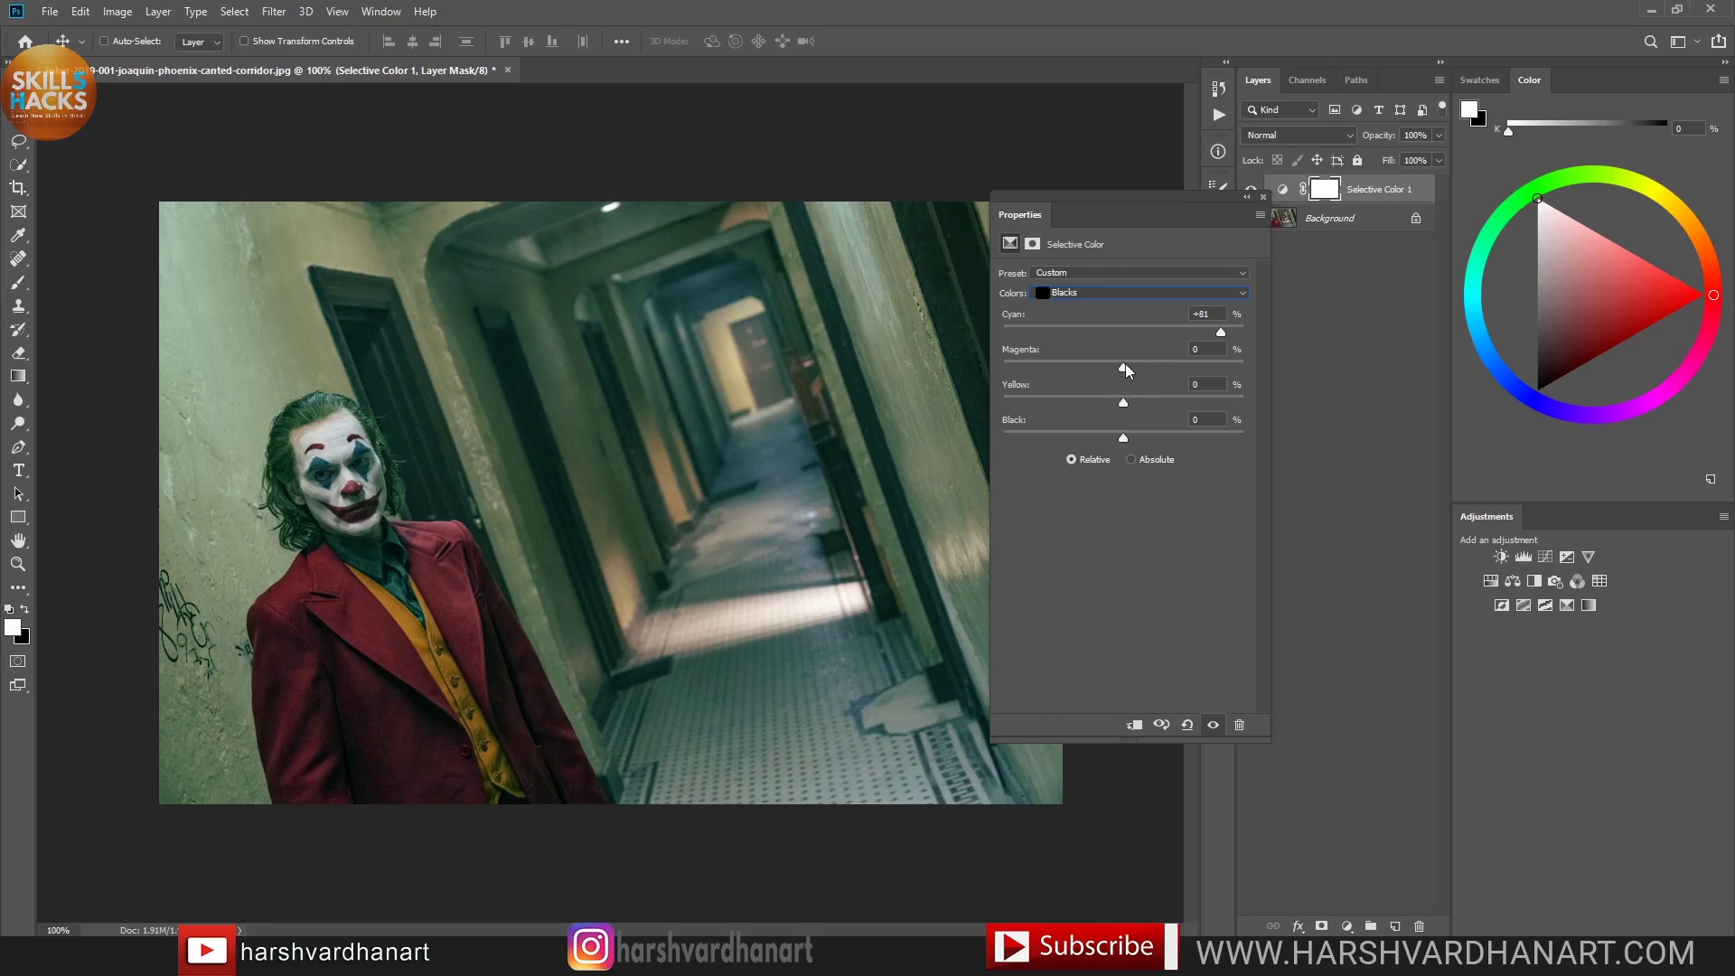
left_click_drag(1127, 373, 1150, 373)
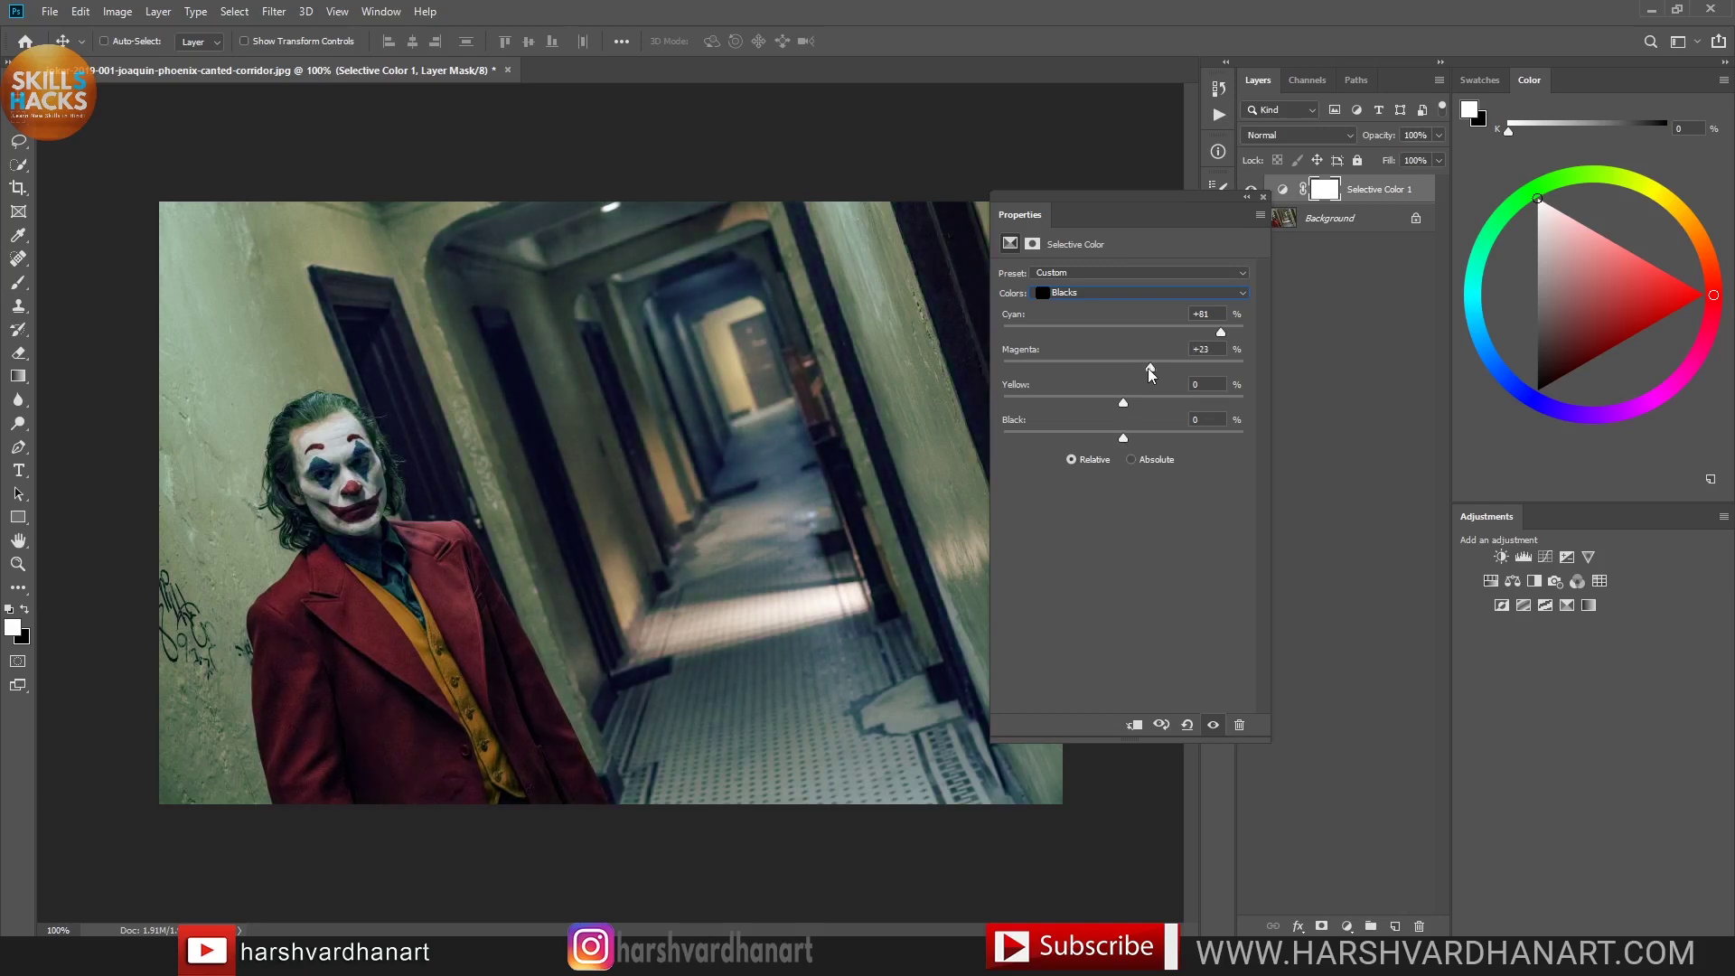
mouse_move(1144, 371)
left_mouse_down()
mouse_move(1100, 372)
mouse_move(1117, 371)
left_mouse_up()
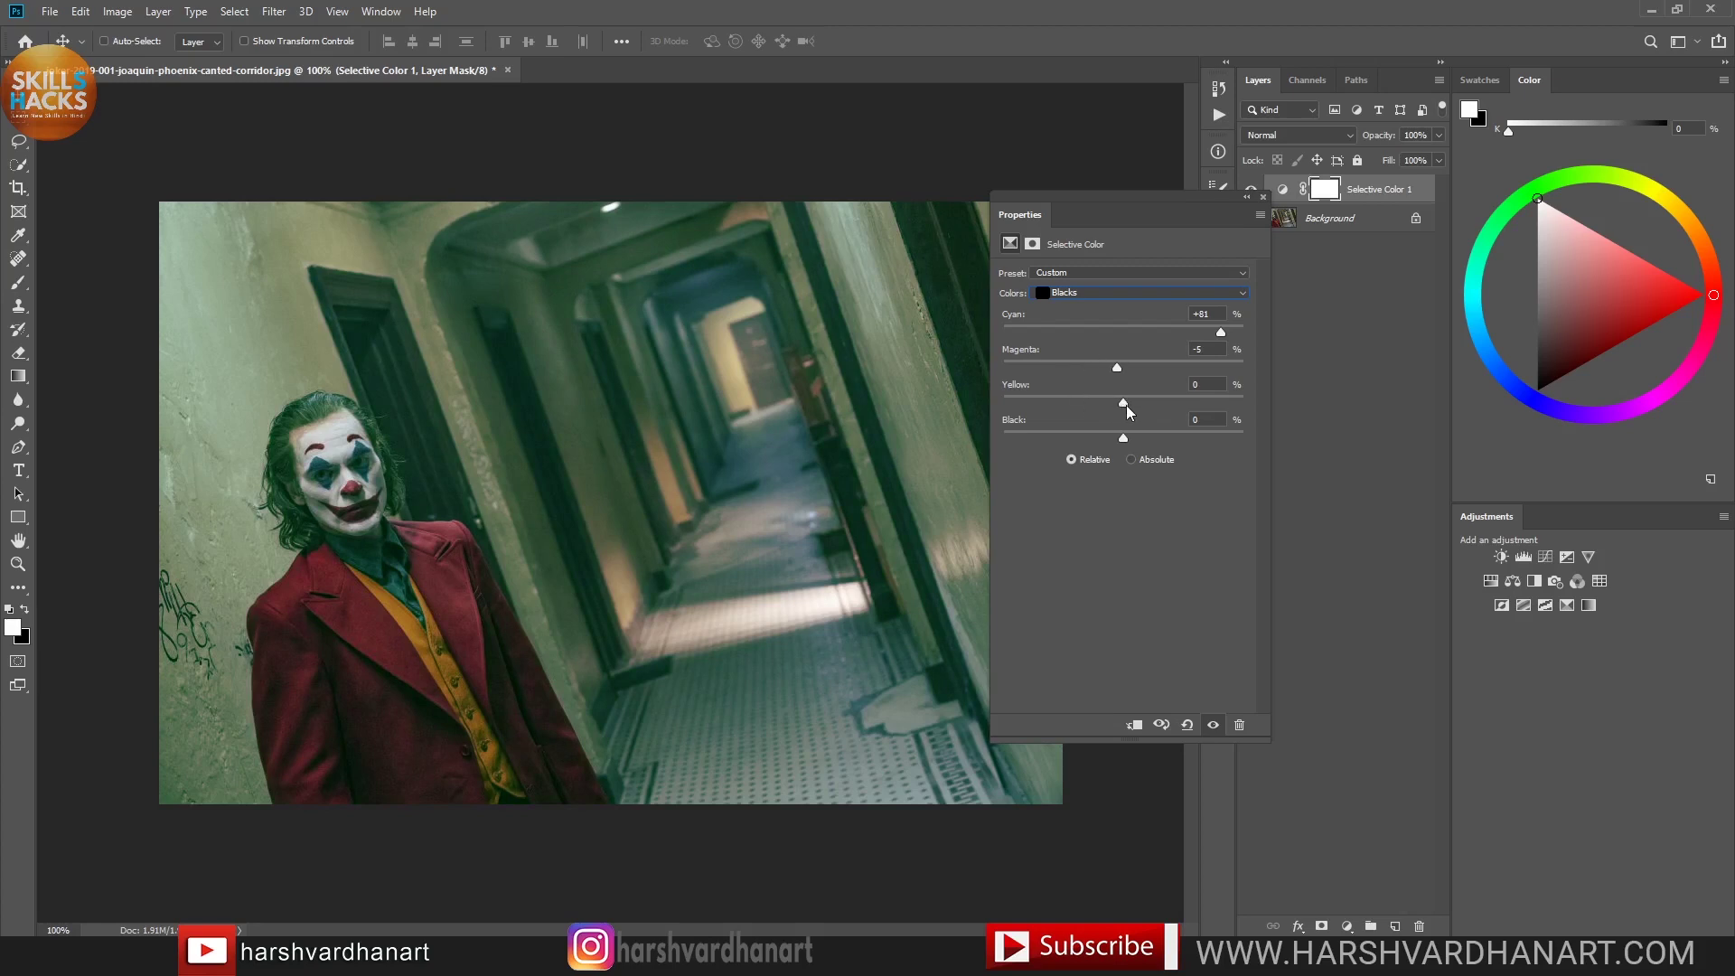
mouse_move(1128, 410)
left_mouse_down()
mouse_move(1153, 409)
mouse_move(1096, 410)
left_mouse_up()
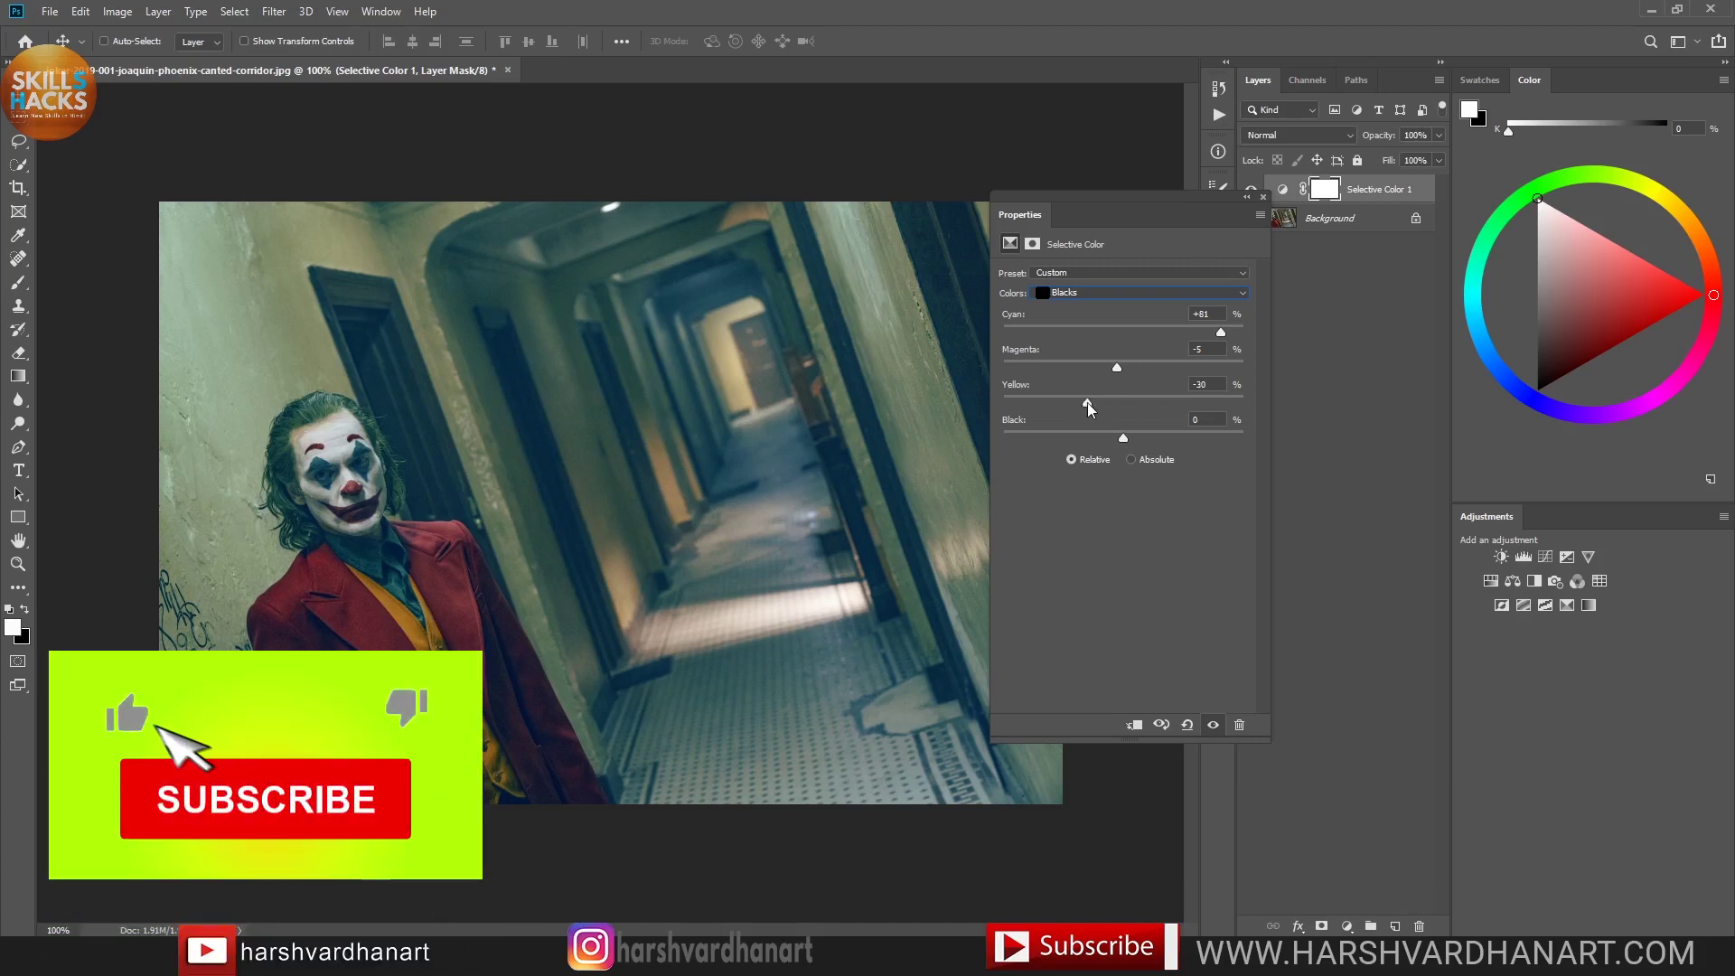
left_click_drag(1101, 407, 1101, 408)
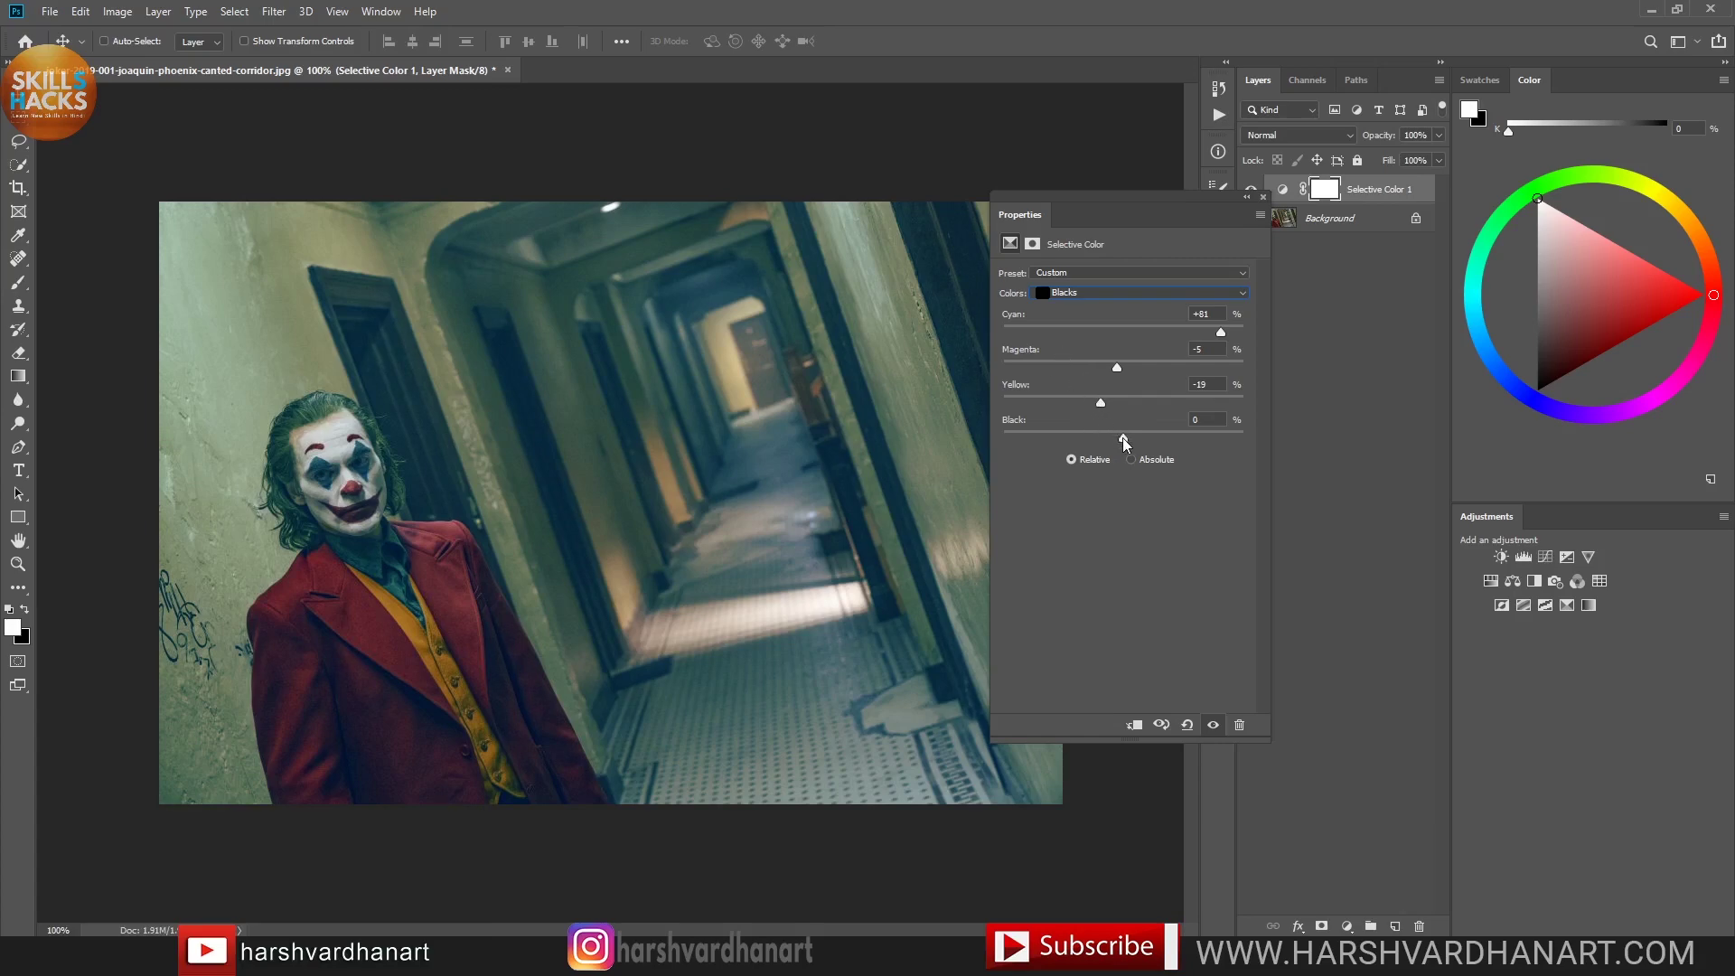
mouse_move(1125, 442)
left_mouse_down()
mouse_move(1156, 443)
mouse_move(1098, 437)
mouse_move(1122, 436)
left_mouse_up()
Step: Enter Black 0, then tint Neutrals teal: Cyan +23, slightly more magenta, slightly negative yellow
type("0")
left_click(1112, 292)
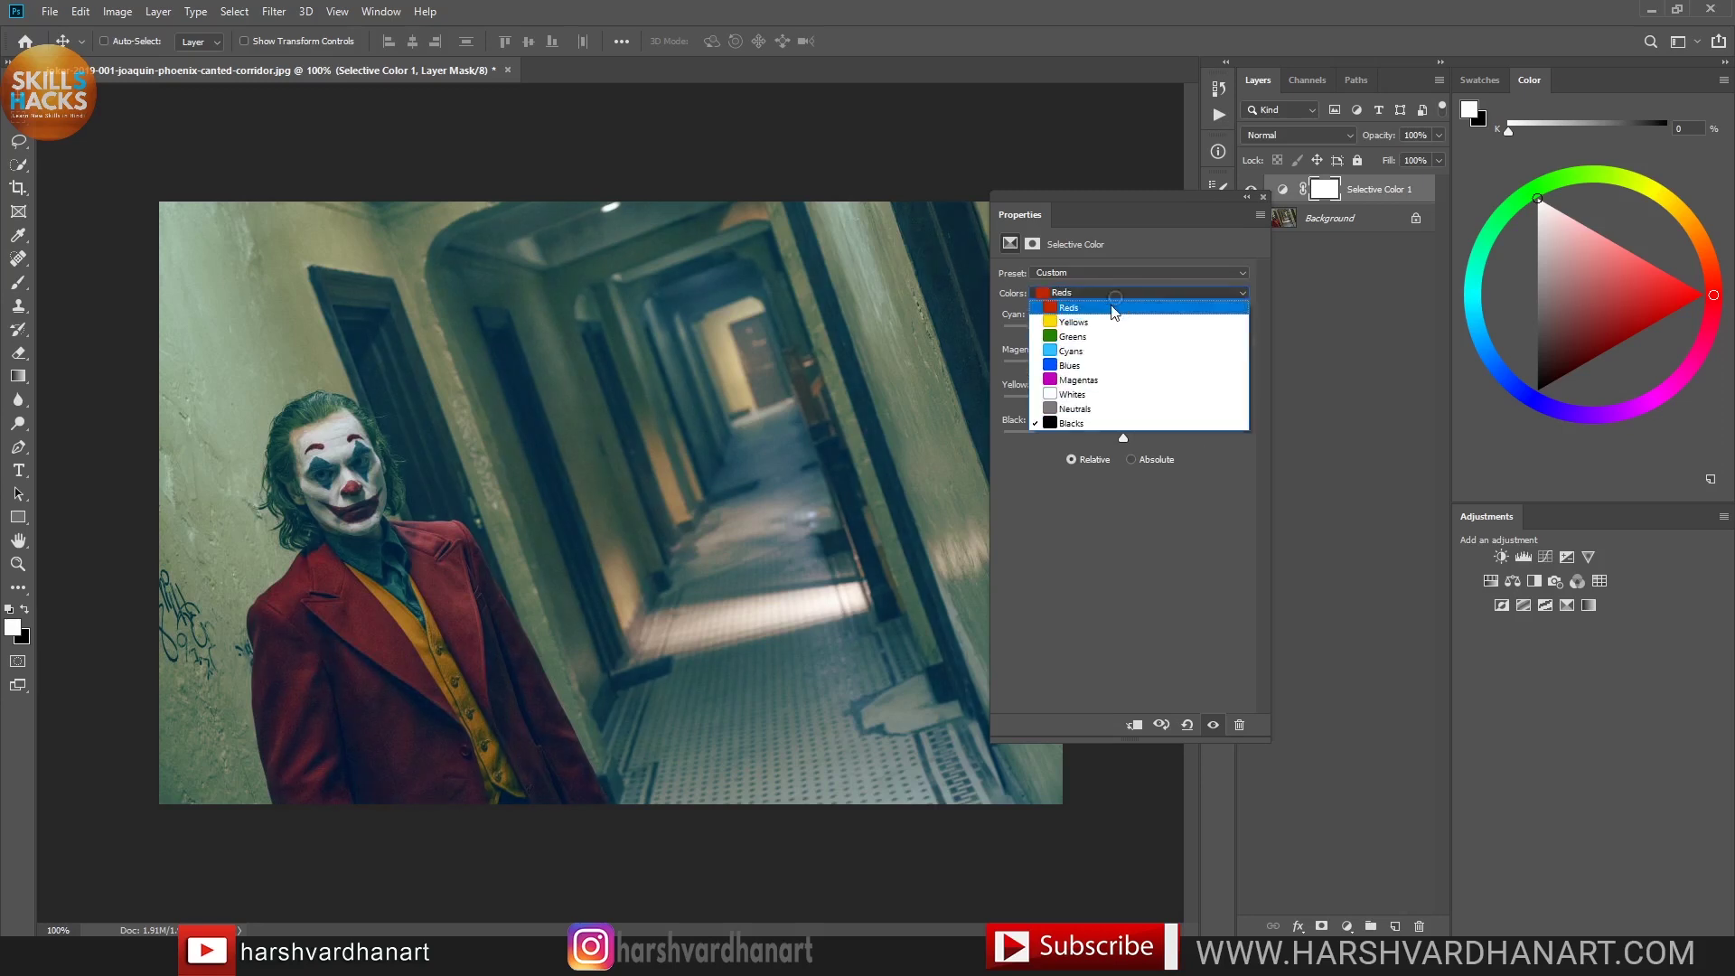
left_click(1101, 409)
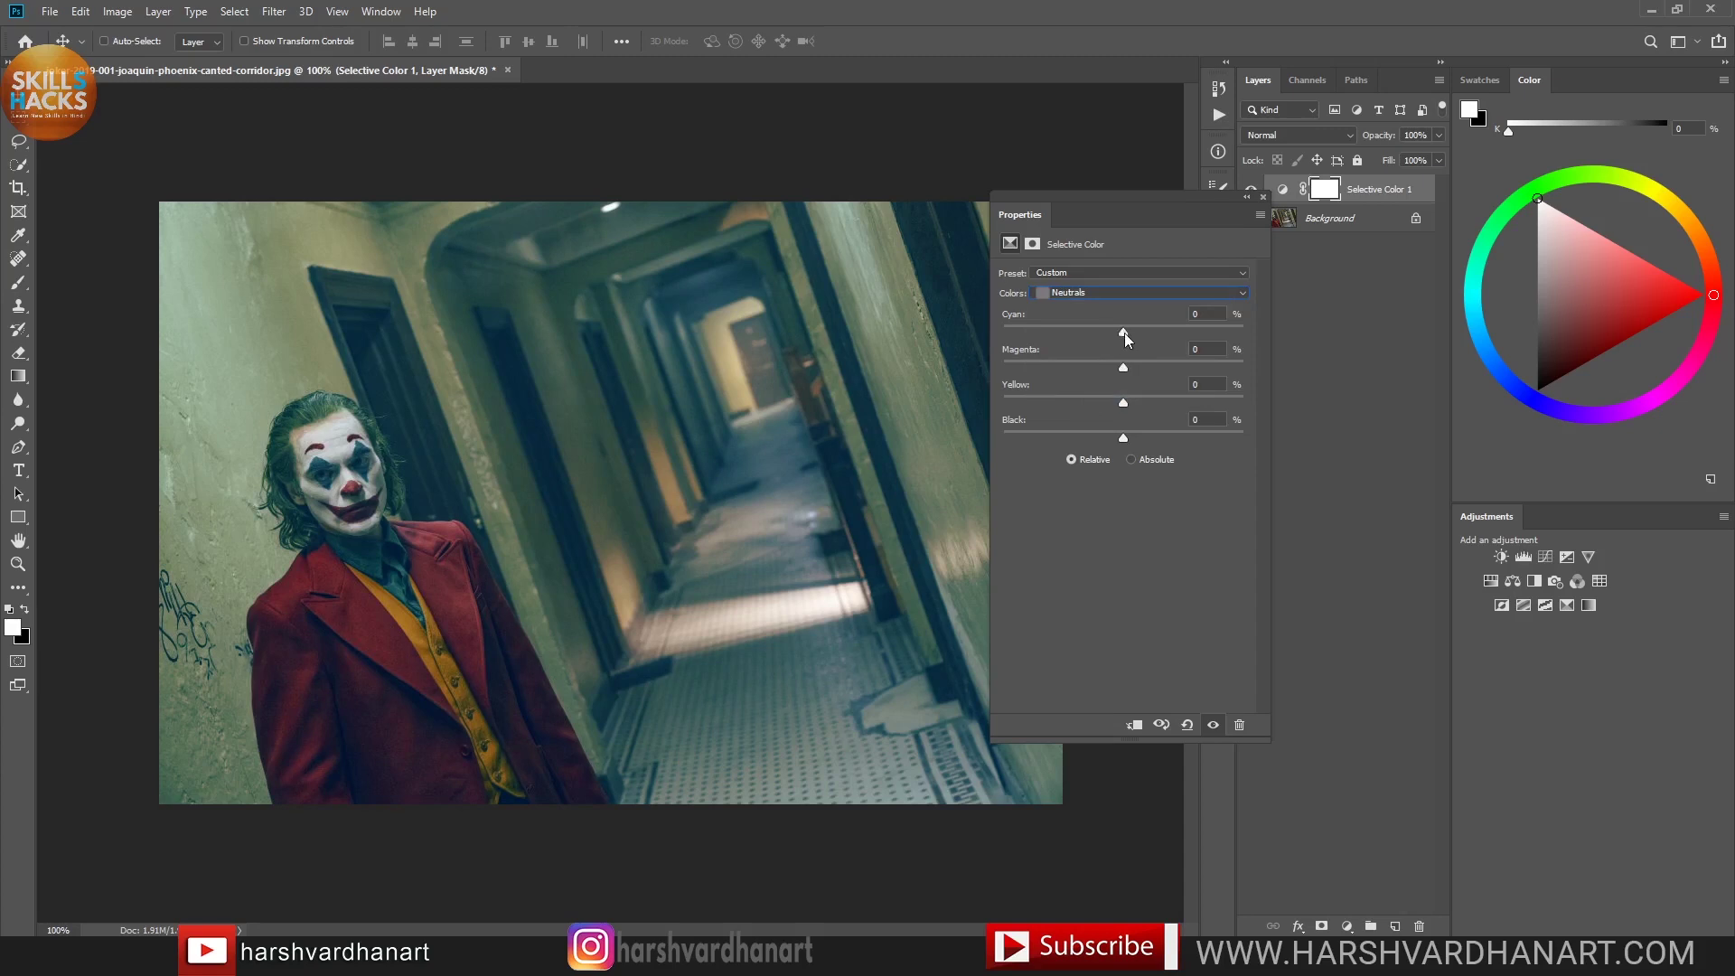
left_click_drag(1127, 334, 1158, 333)
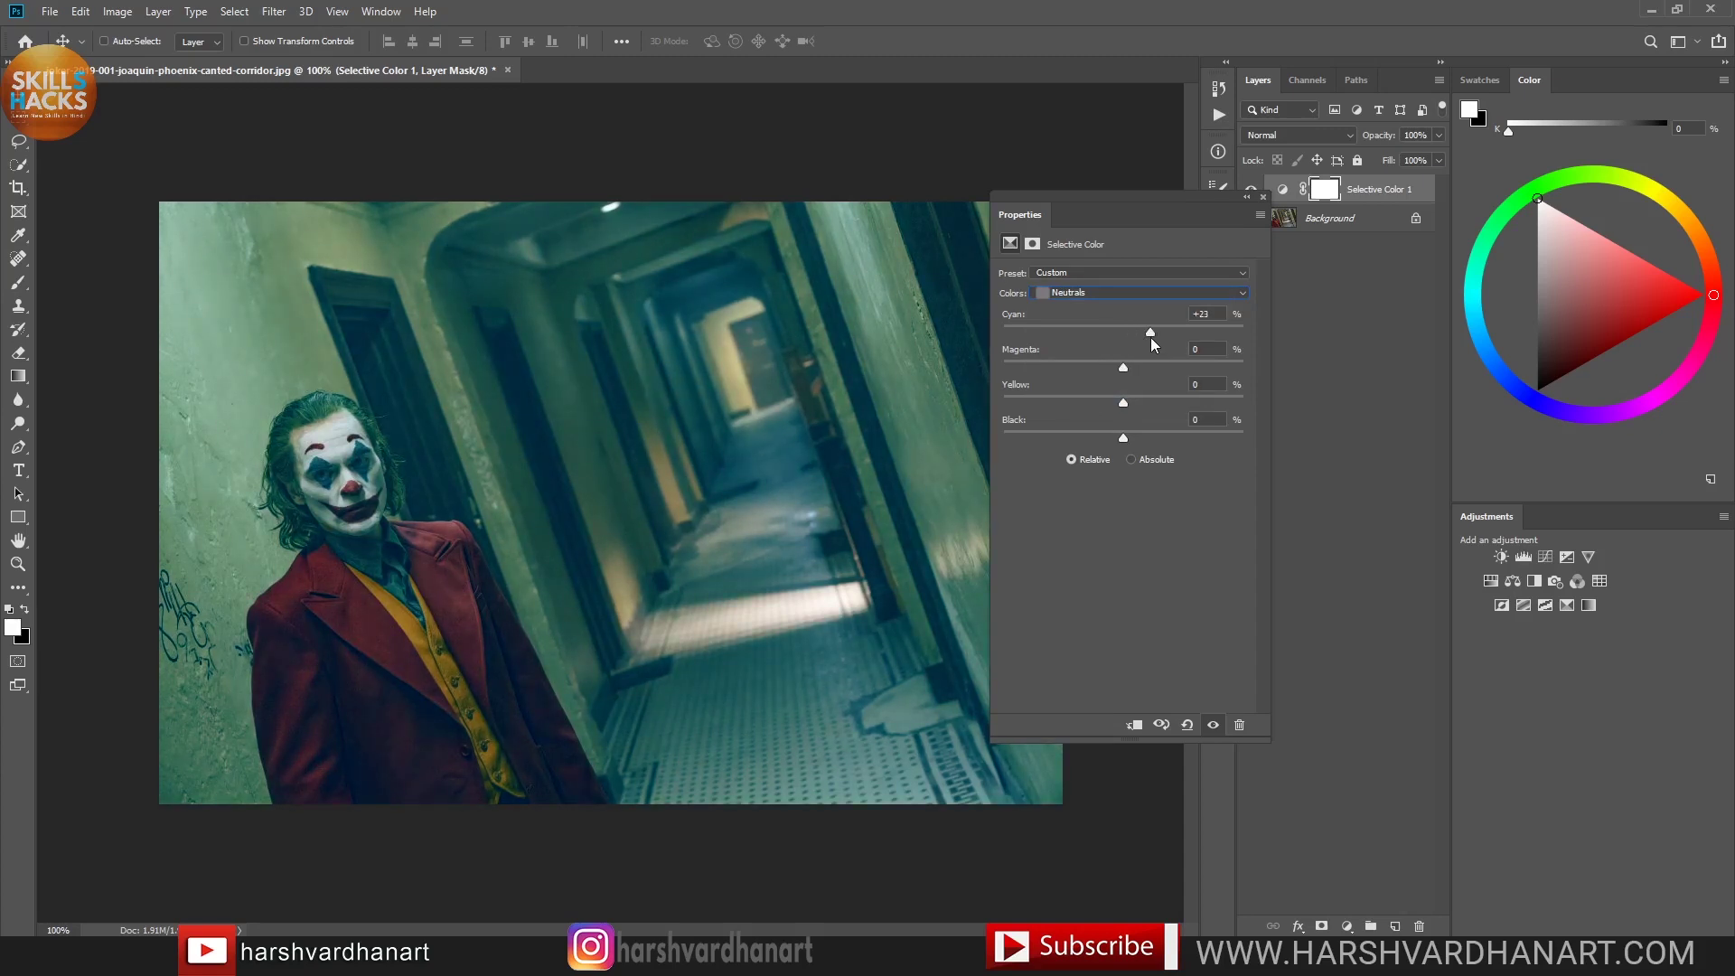
left_click_drag(1151, 338, 1084, 346)
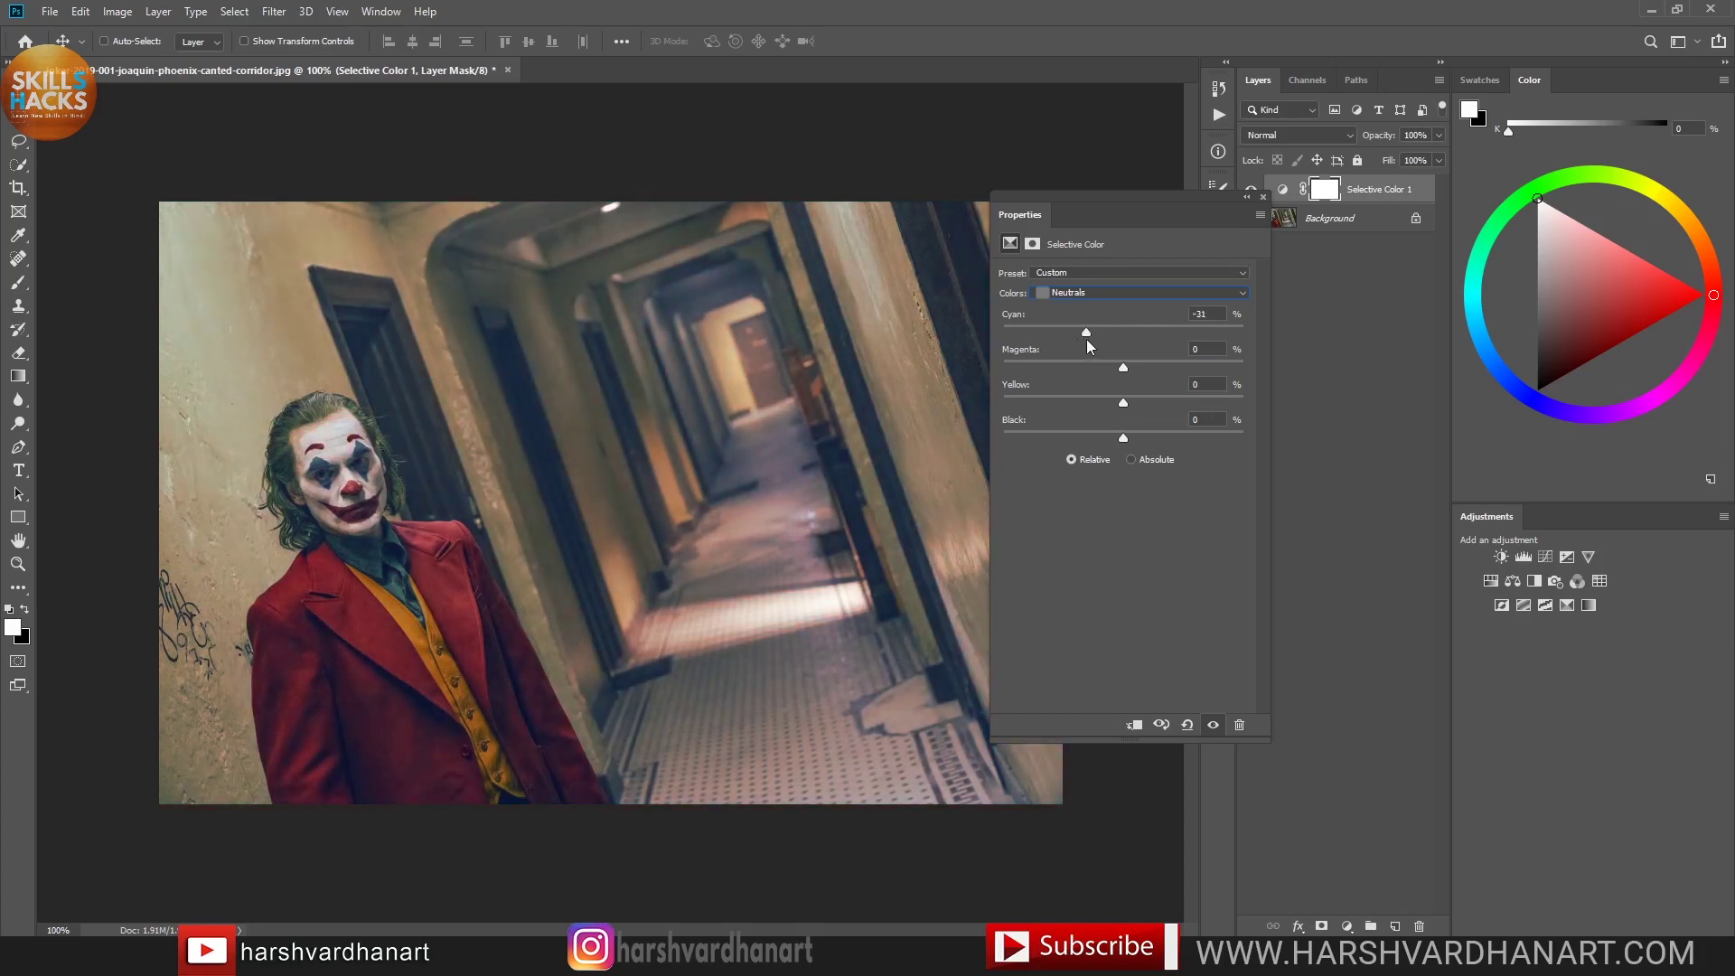
left_click_drag(1118, 340, 1153, 339)
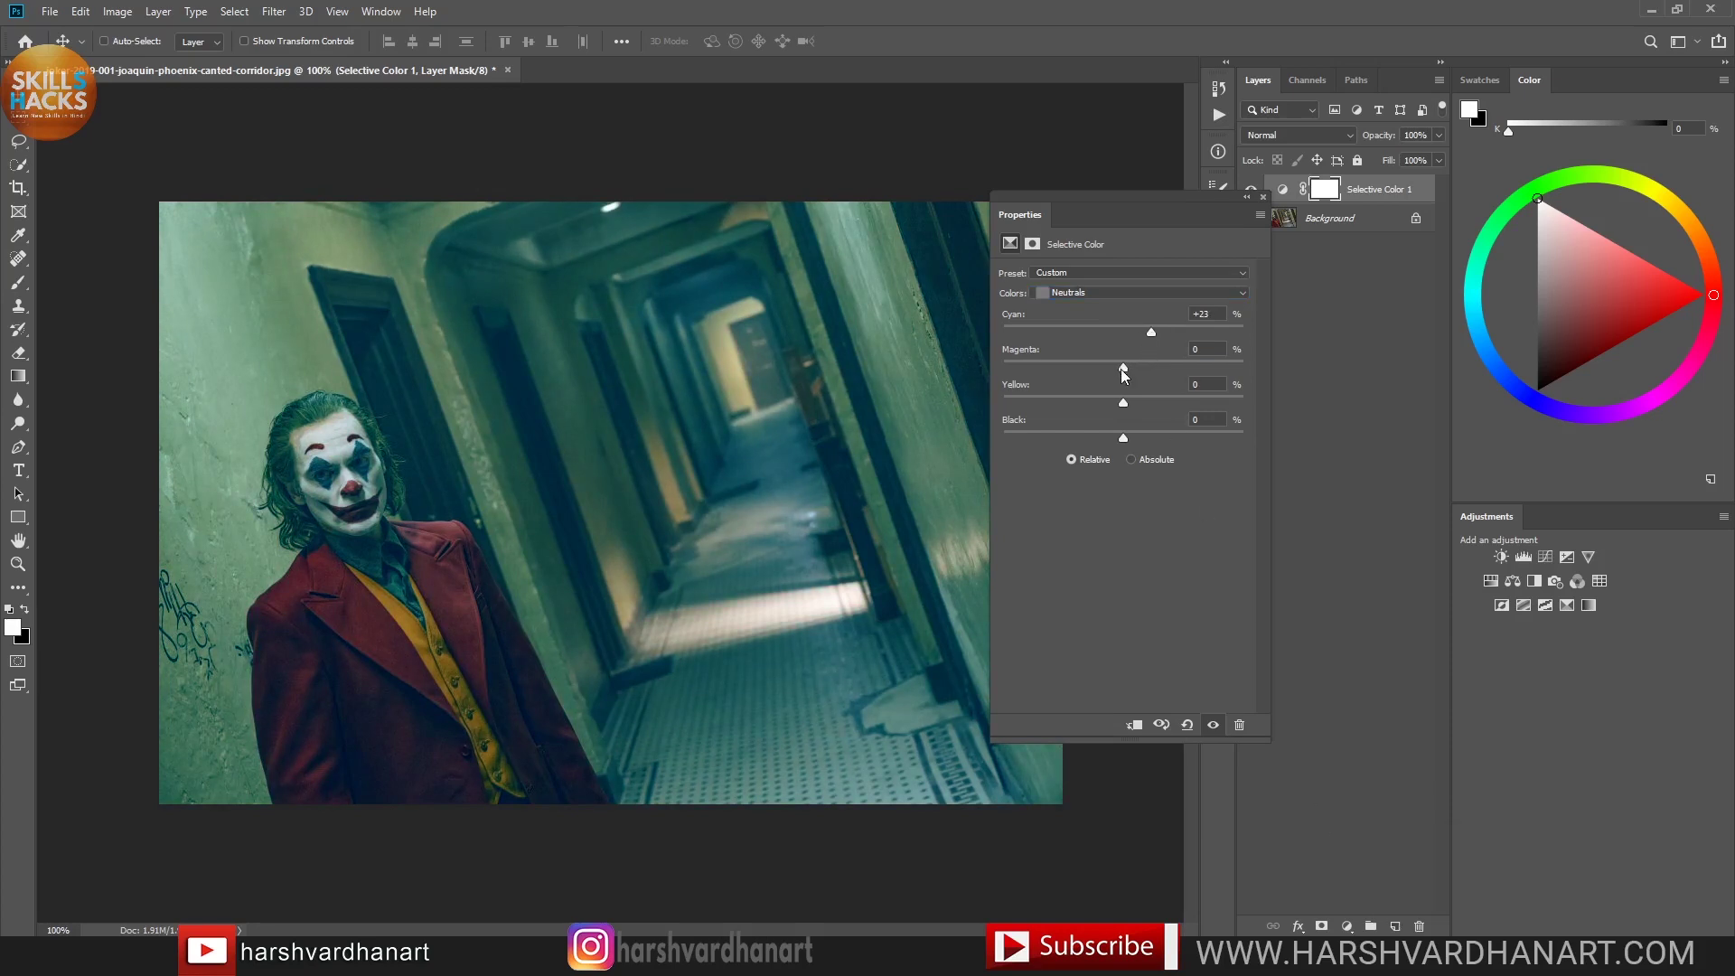
left_click_drag(1151, 364, 1149, 365)
left_click_drag(1152, 407, 1124, 410)
mouse_move(1126, 403)
left_mouse_down()
mouse_move(1138, 435)
mouse_move(1105, 433)
mouse_move(1119, 434)
left_mouse_up()
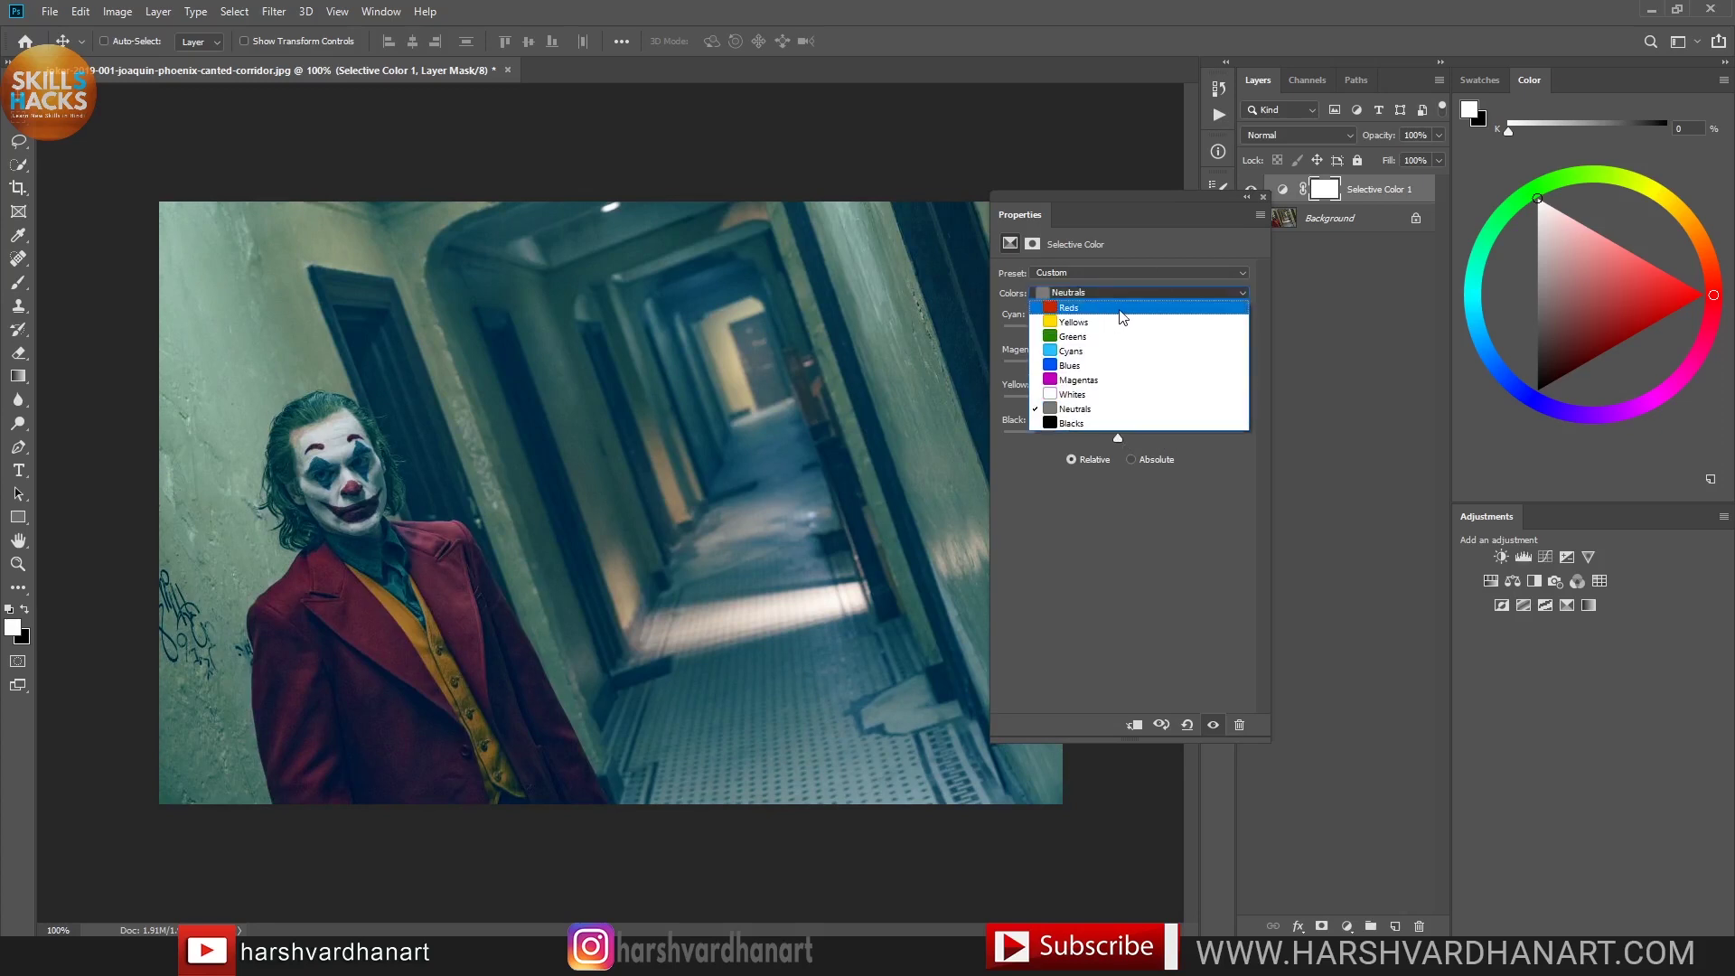
Step: Enrich the Reds: lower Cyan to −50, add some Magenta, and raise Yellow to +27
left_click(1121, 318)
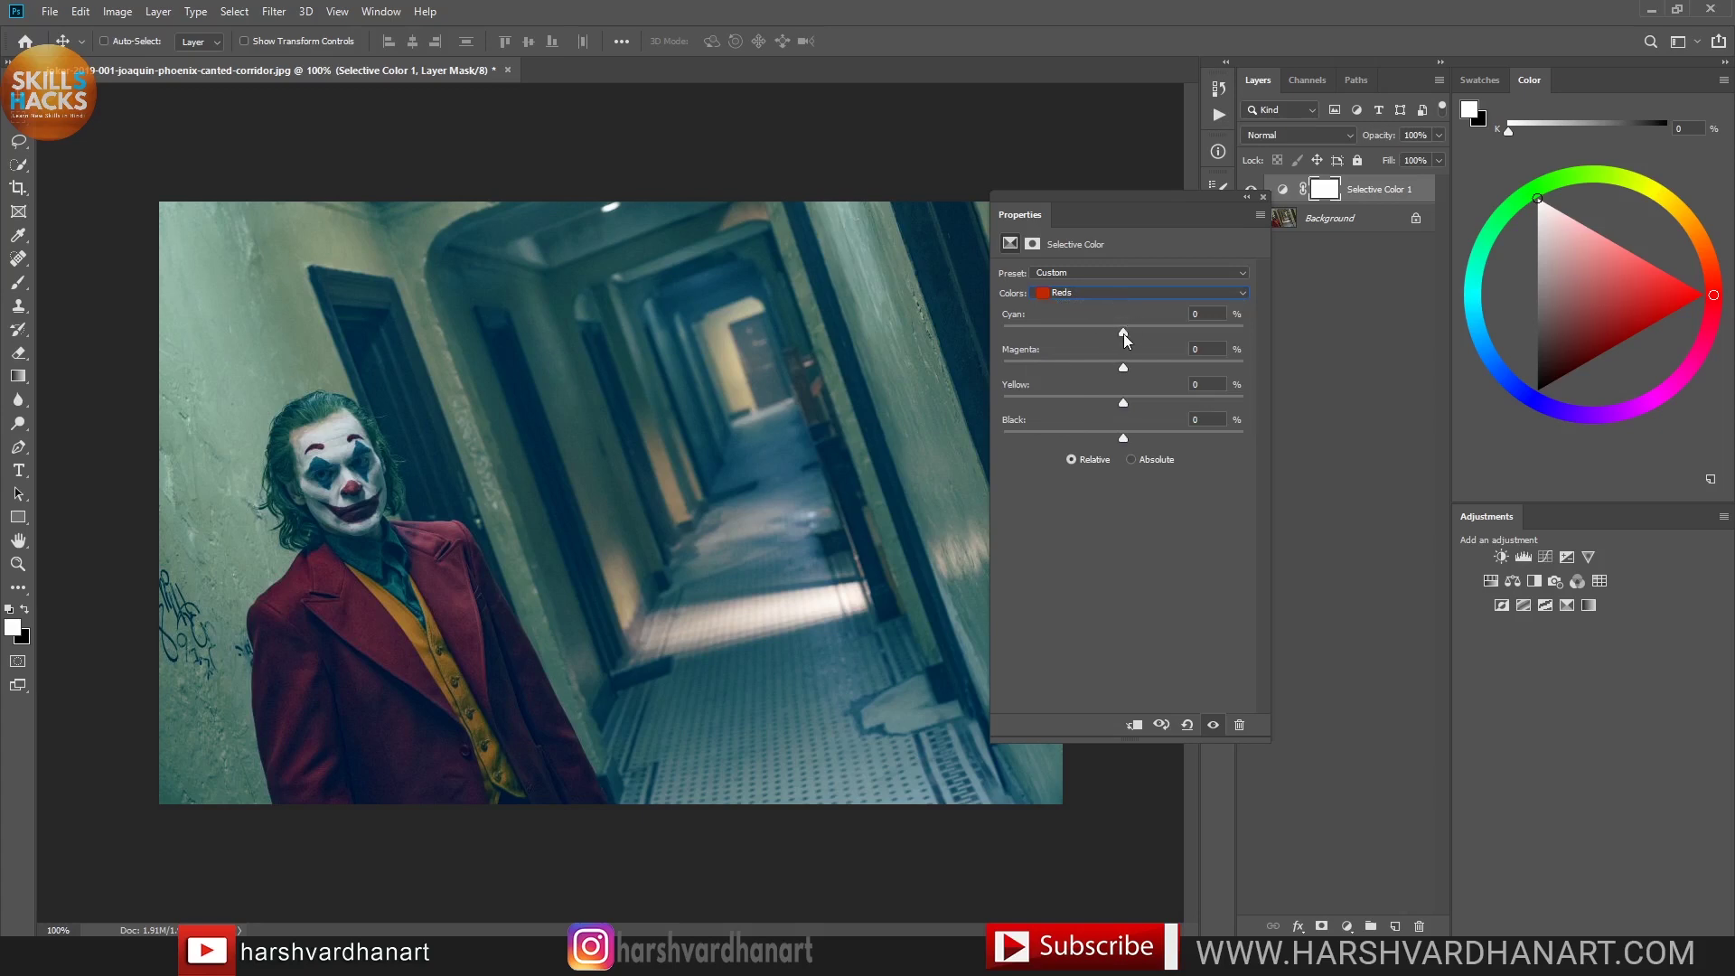
left_click_drag(1124, 333, 1092, 333)
left_click(1089, 327)
mouse_move(1154, 364)
left_mouse_down()
mouse_move(1087, 366)
mouse_move(1140, 363)
left_mouse_up()
left_click_drag(1125, 403, 1071, 405)
left_click_drag(1178, 403, 1121, 440)
Step: Adjust the Yellows to Cyan +32, Magenta −5, Yellow +20, Black +25
left_click(1103, 299)
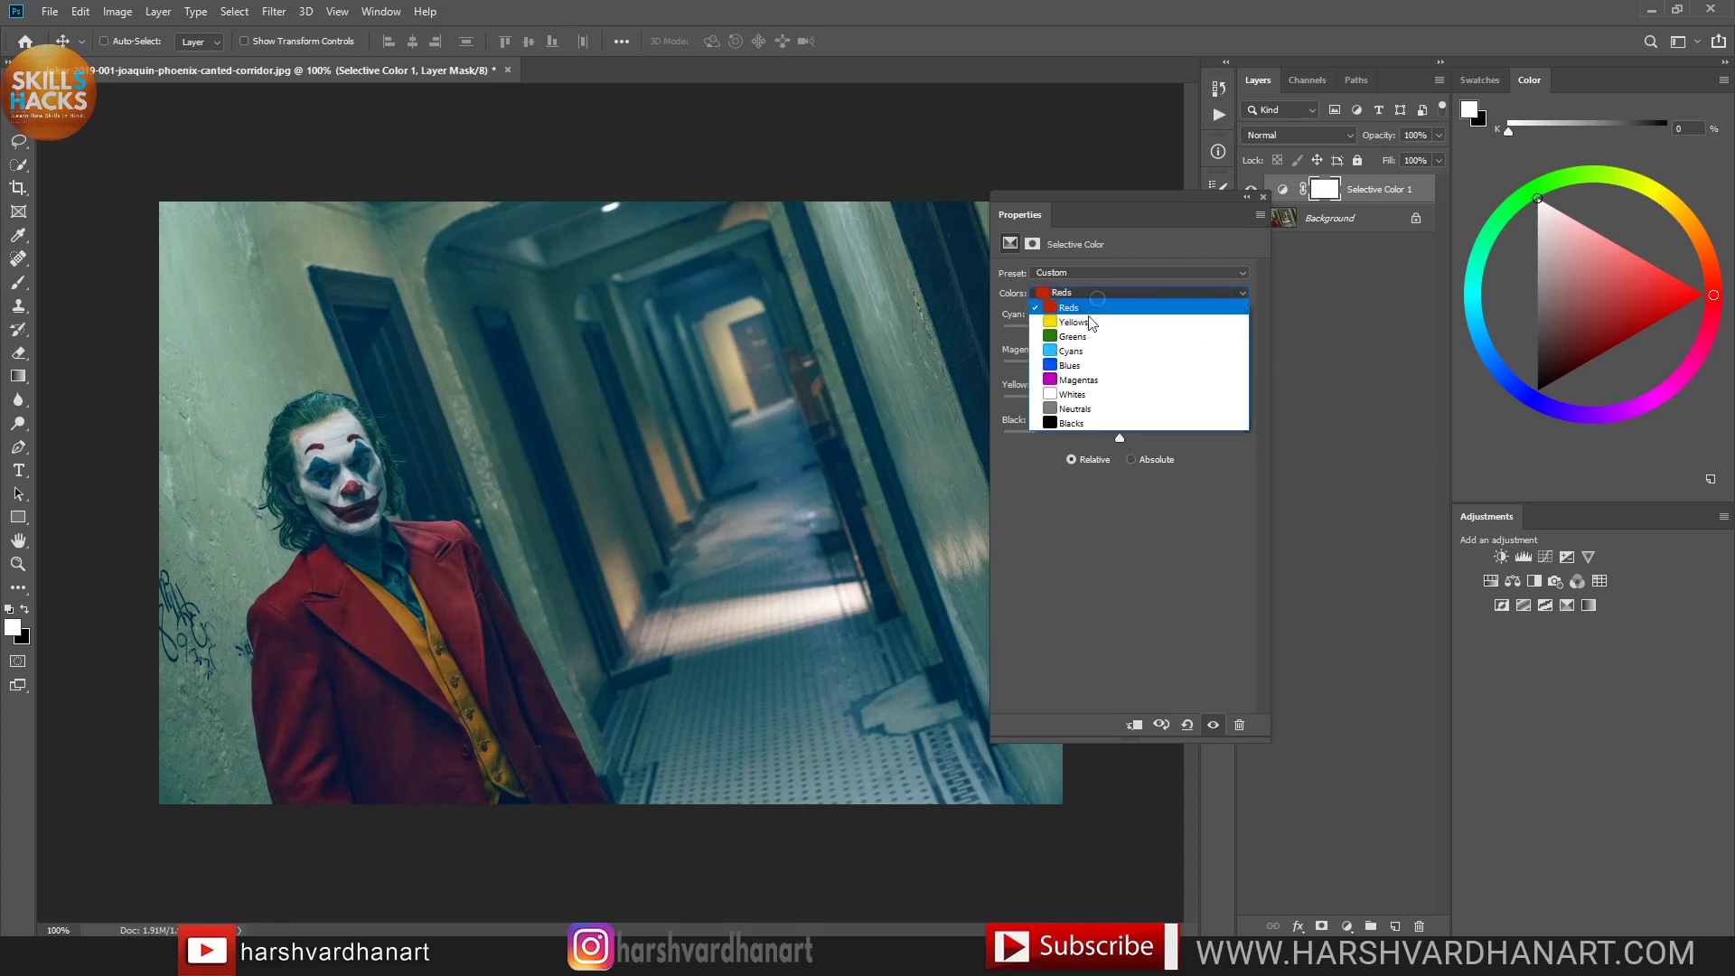
left_click(1108, 328)
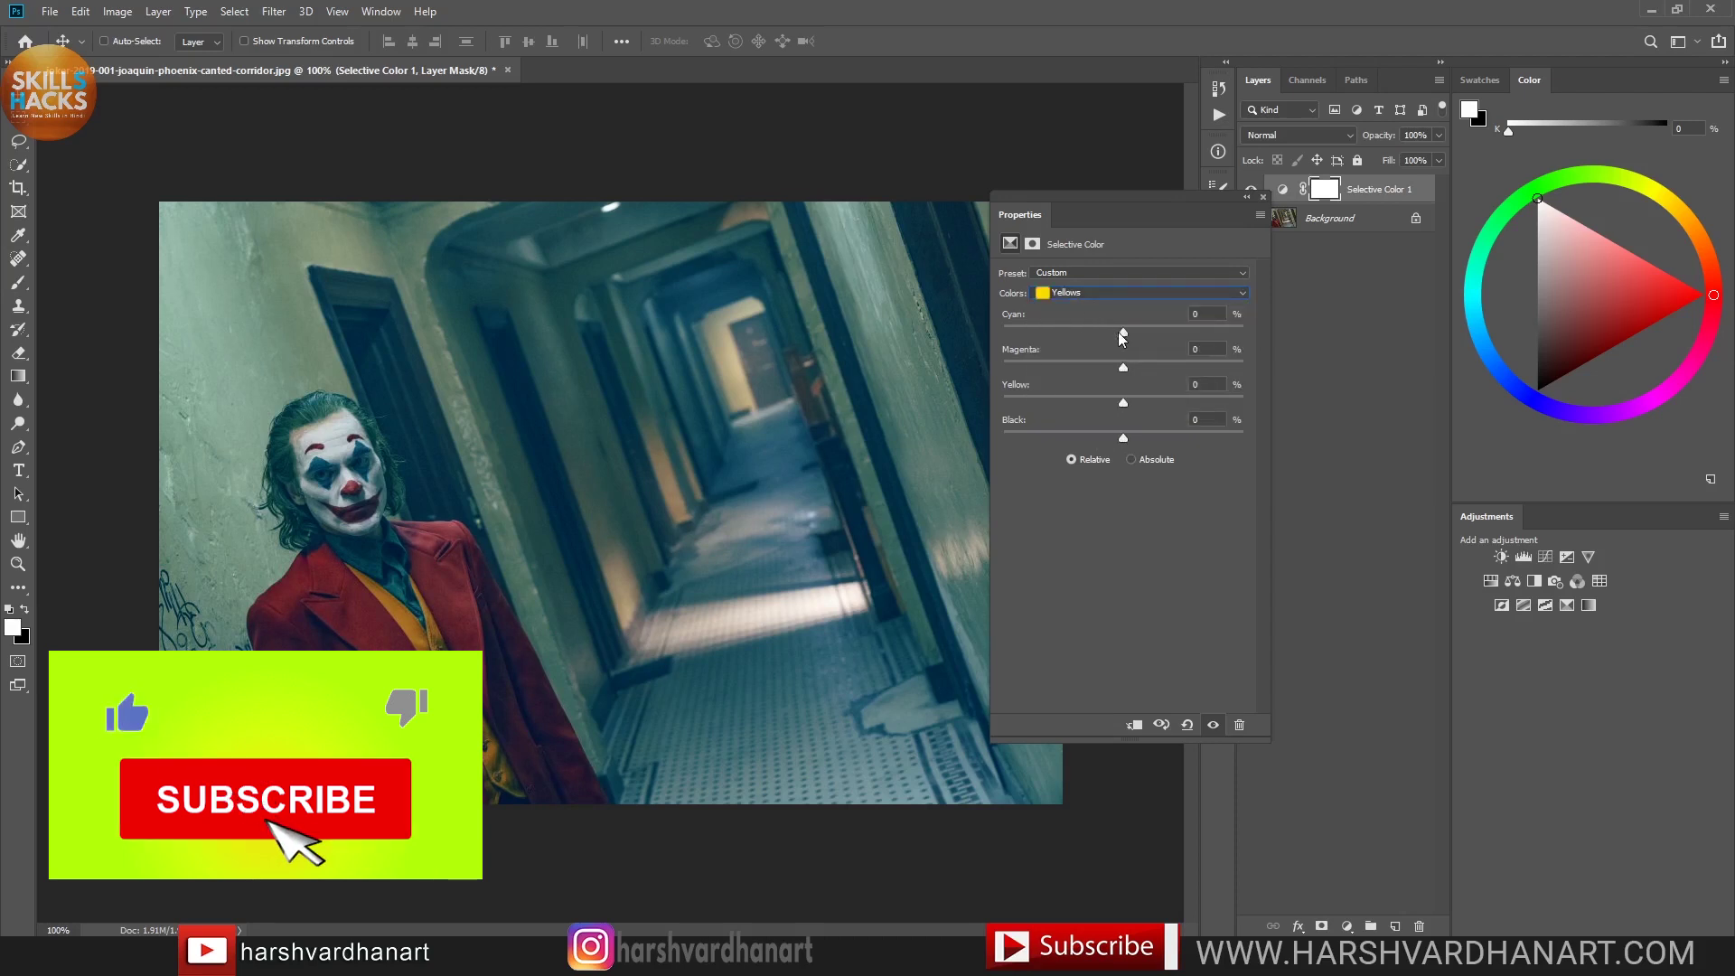
left_click_drag(1109, 330, 1081, 335)
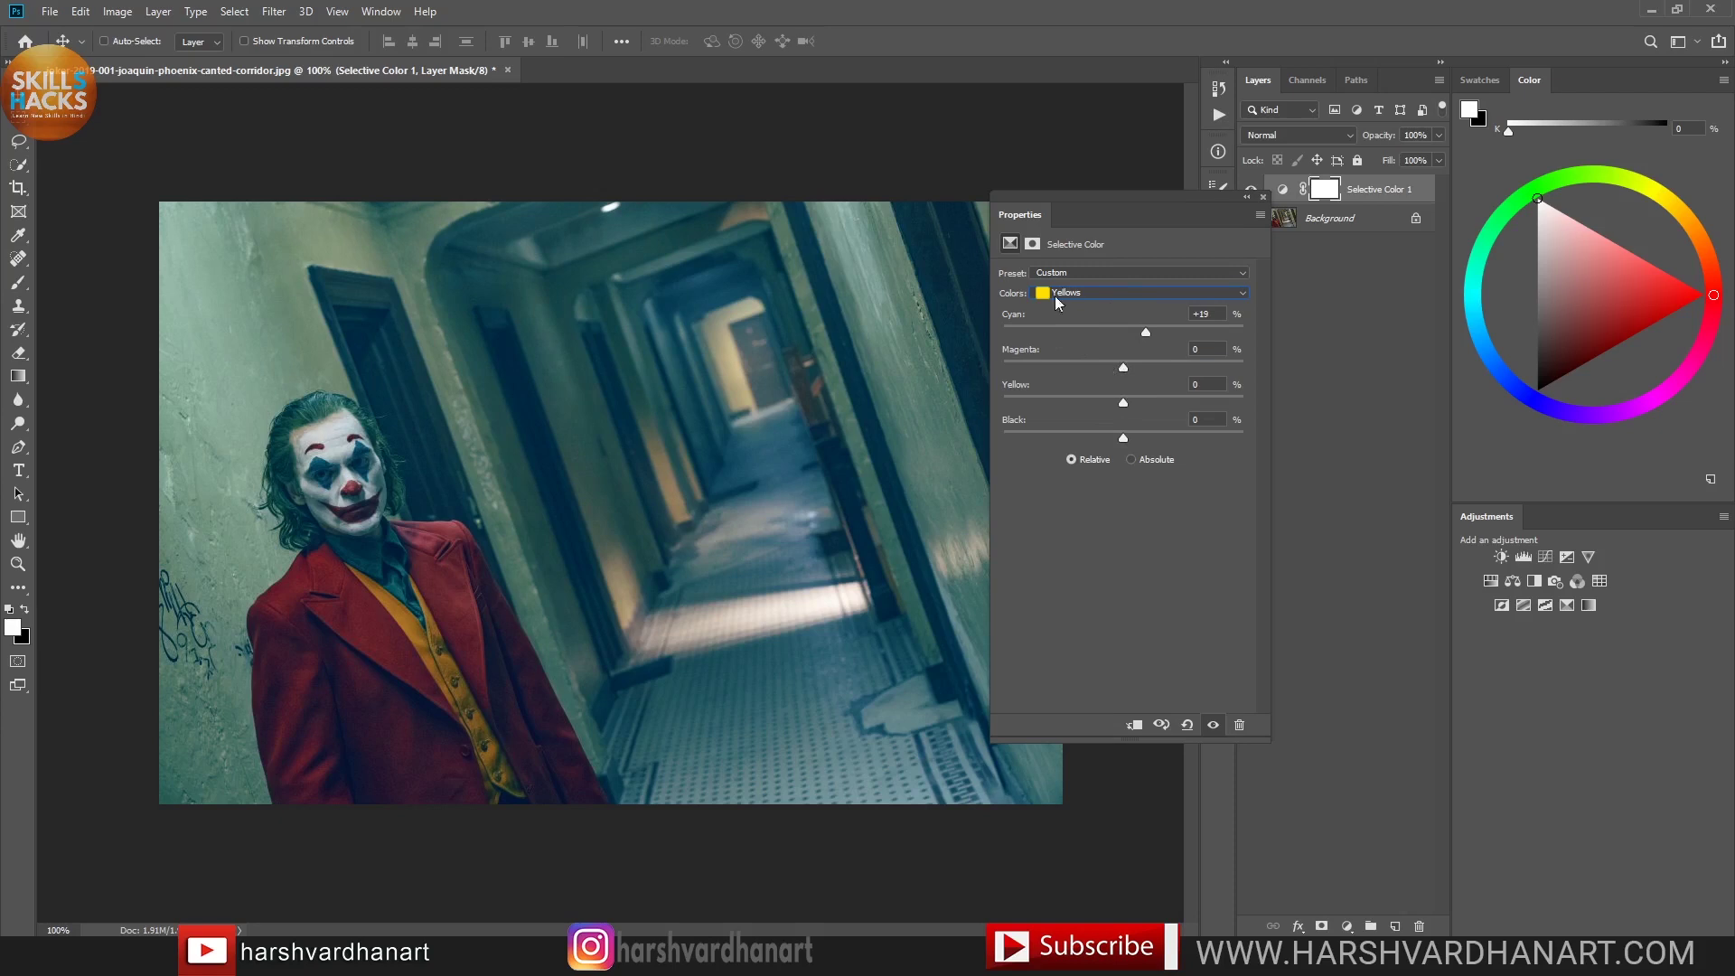
left_click(1119, 290)
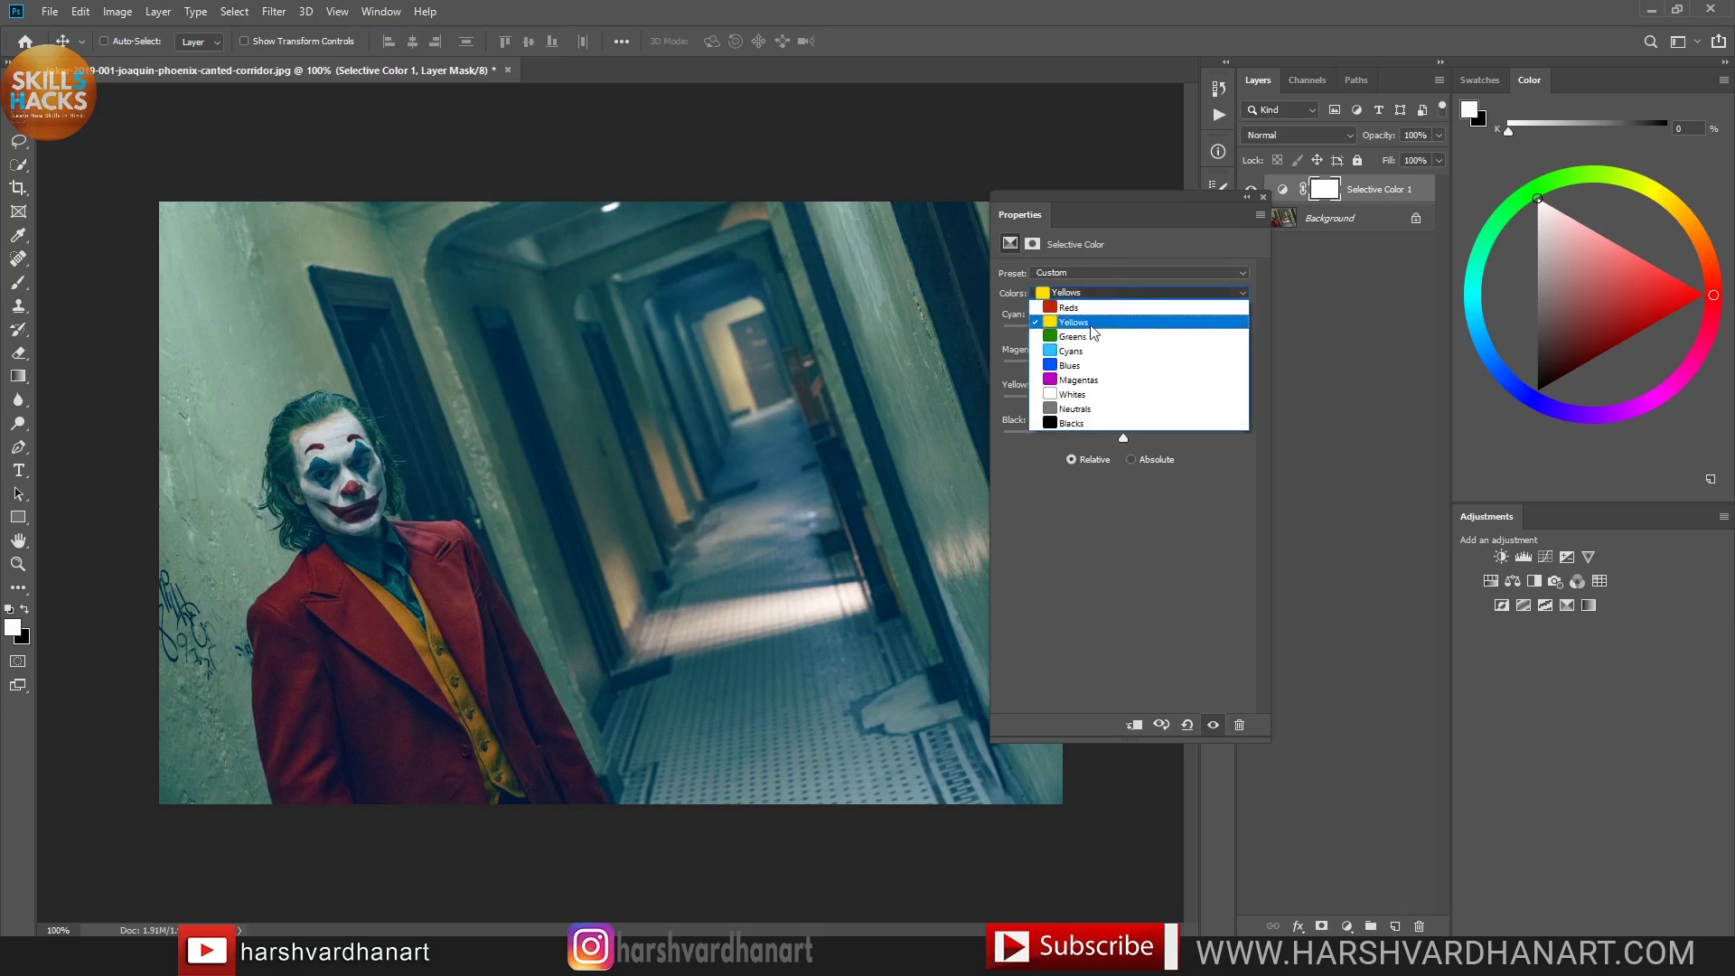
left_click(1099, 323)
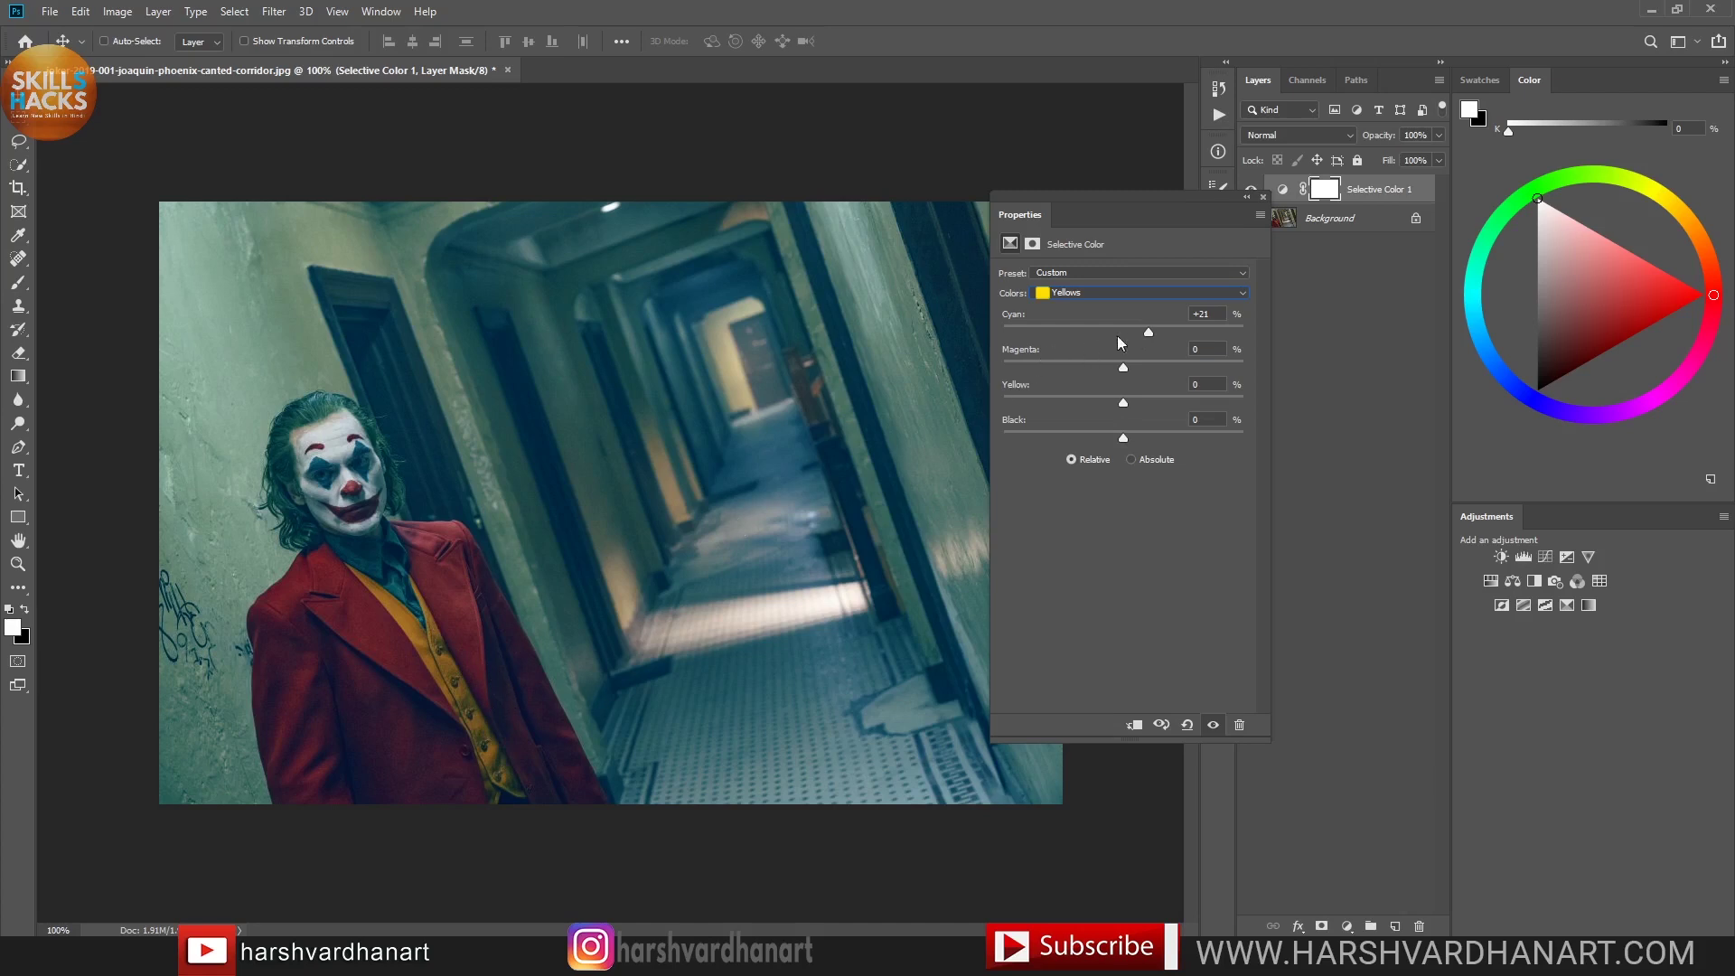
left_click_drag(1149, 333, 1092, 372)
left_click_drag(1115, 367, 1121, 365)
left_click_drag(1154, 438, 1147, 437)
Step: Adjust the Cyans range to Cyan −46, Magenta +20, Yellow +4 and Black −26
left_click(1093, 295)
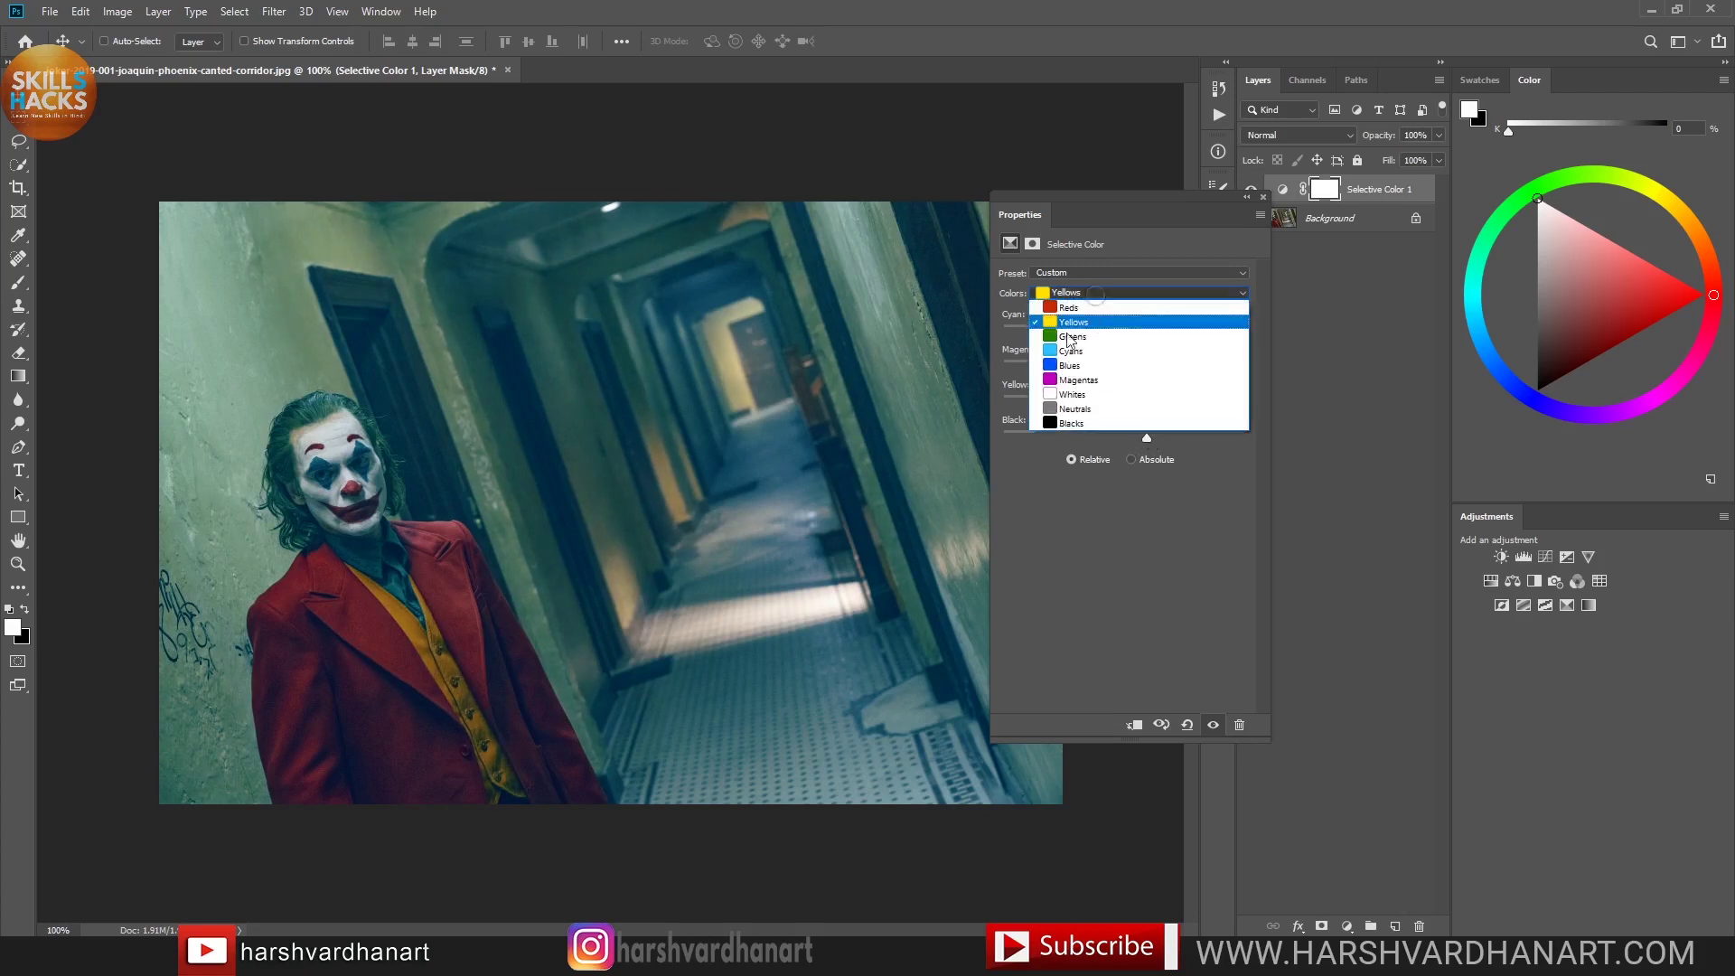
left_click(1084, 352)
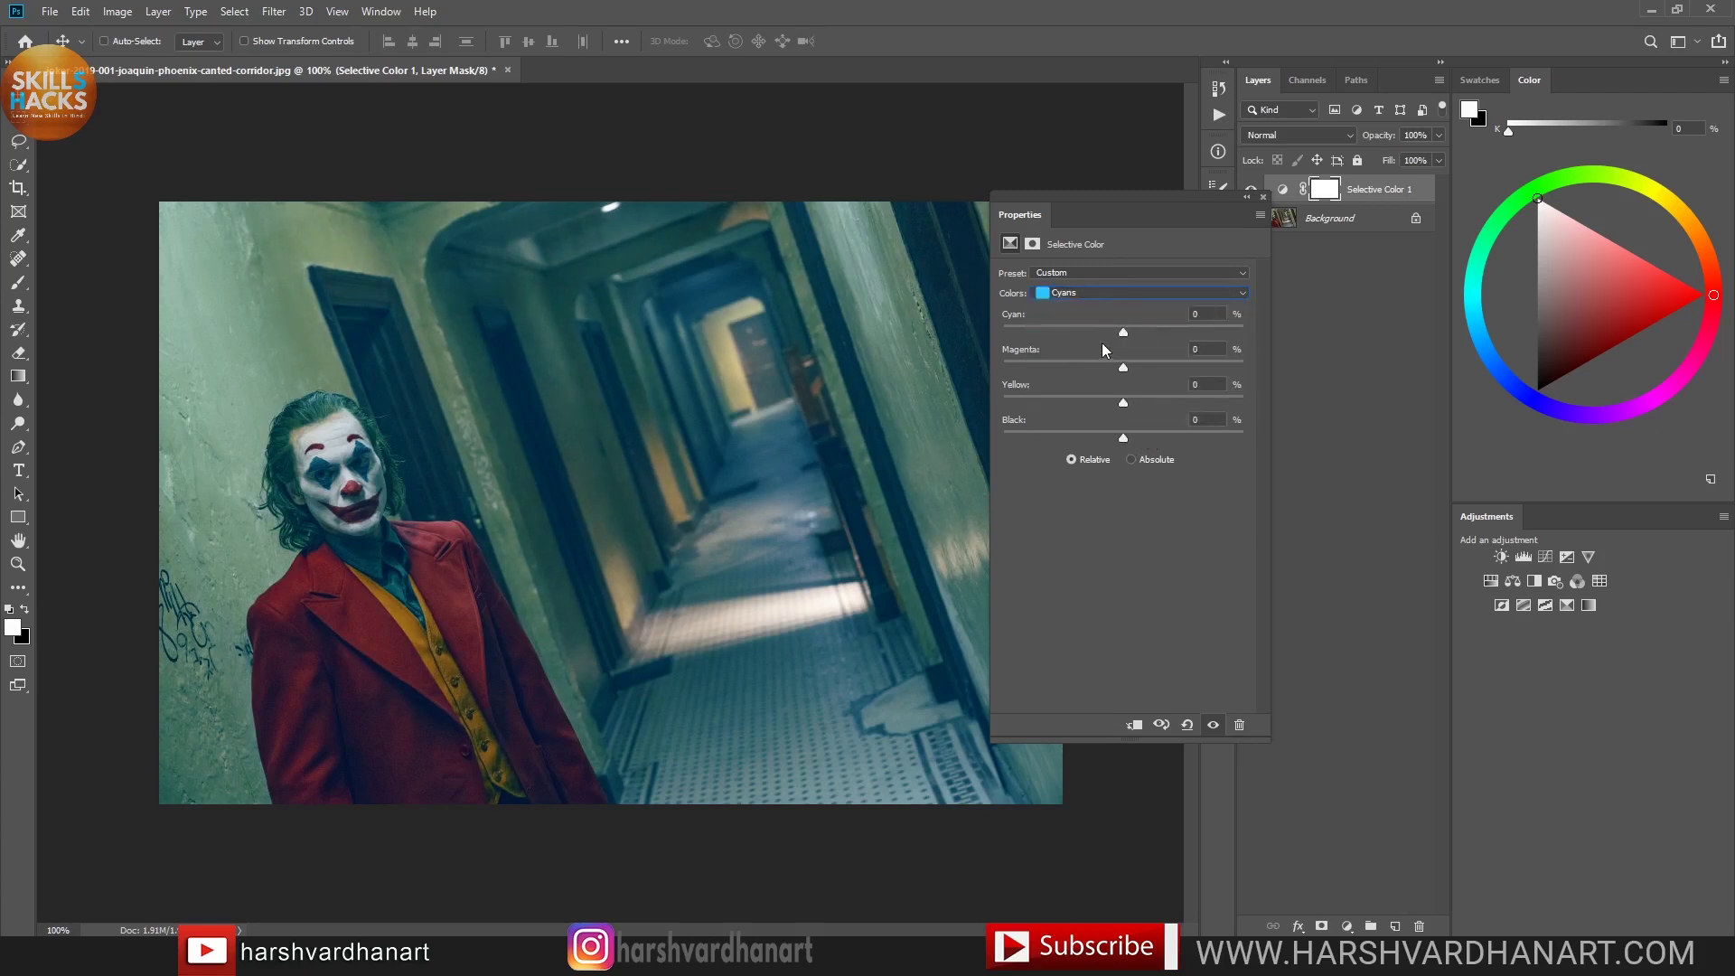
left_click_drag(1120, 332, 1071, 336)
left_click_drag(1165, 398, 1128, 399)
left_click_drag(1153, 441, 1113, 440)
Step: Lighten the Greens: Cyan 0, Yellow +8, and reduced Black
left_click(1094, 292)
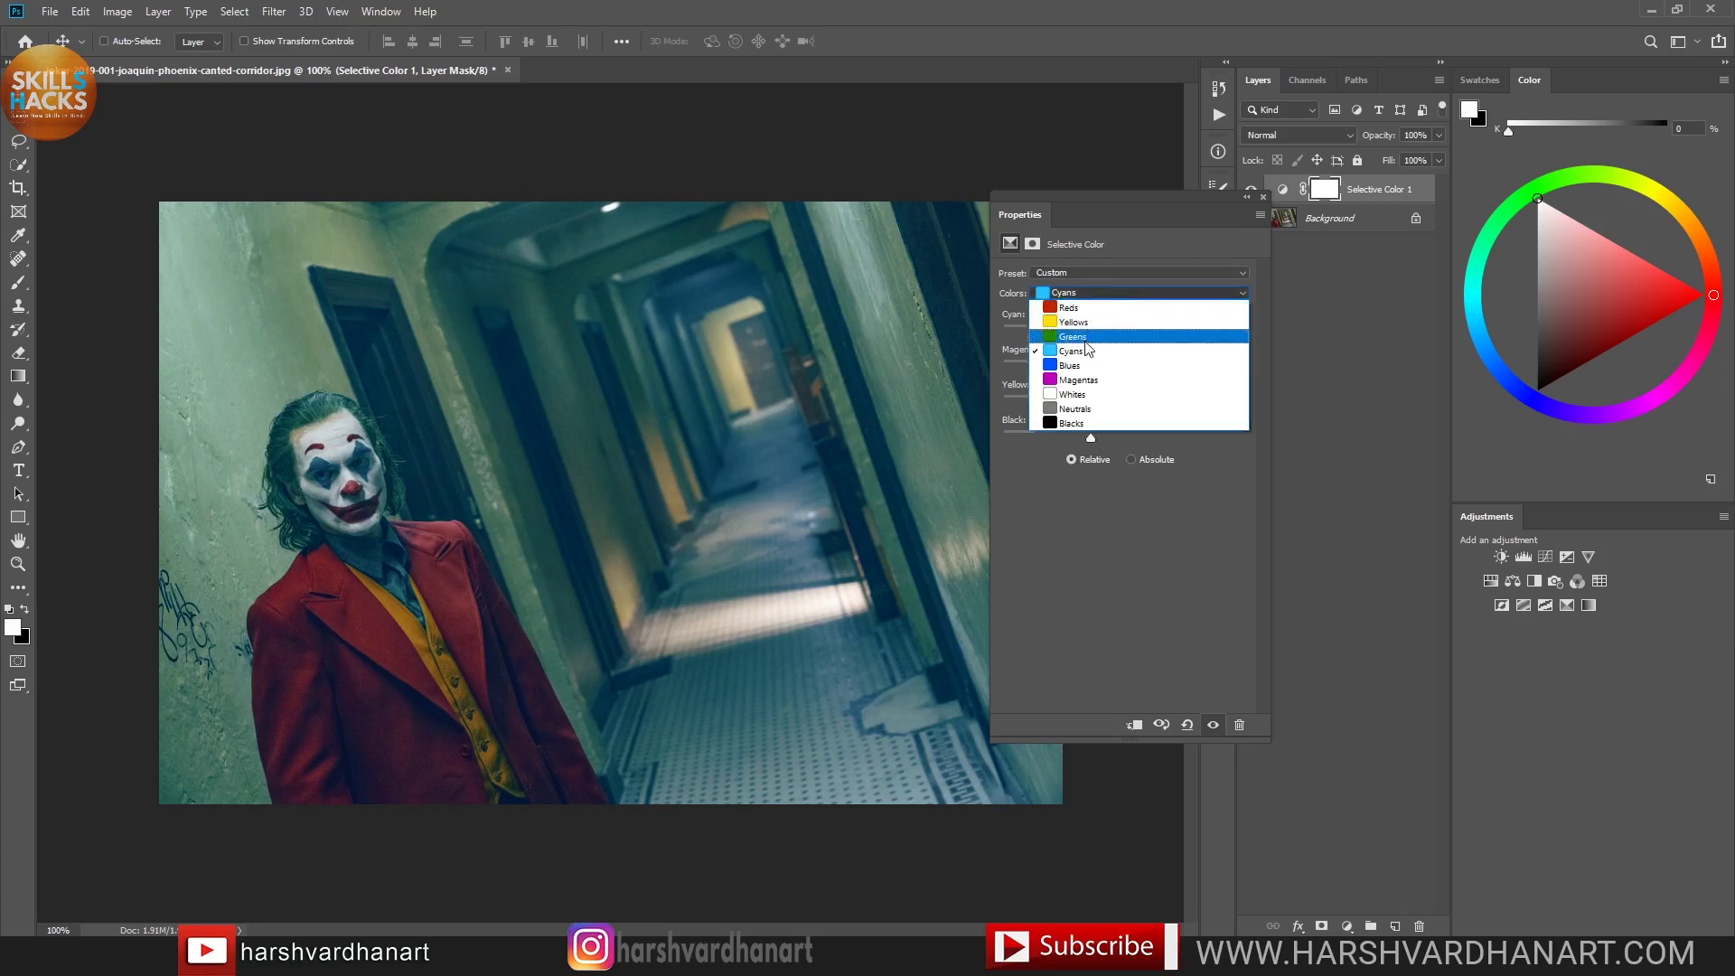
left_click(1073, 336)
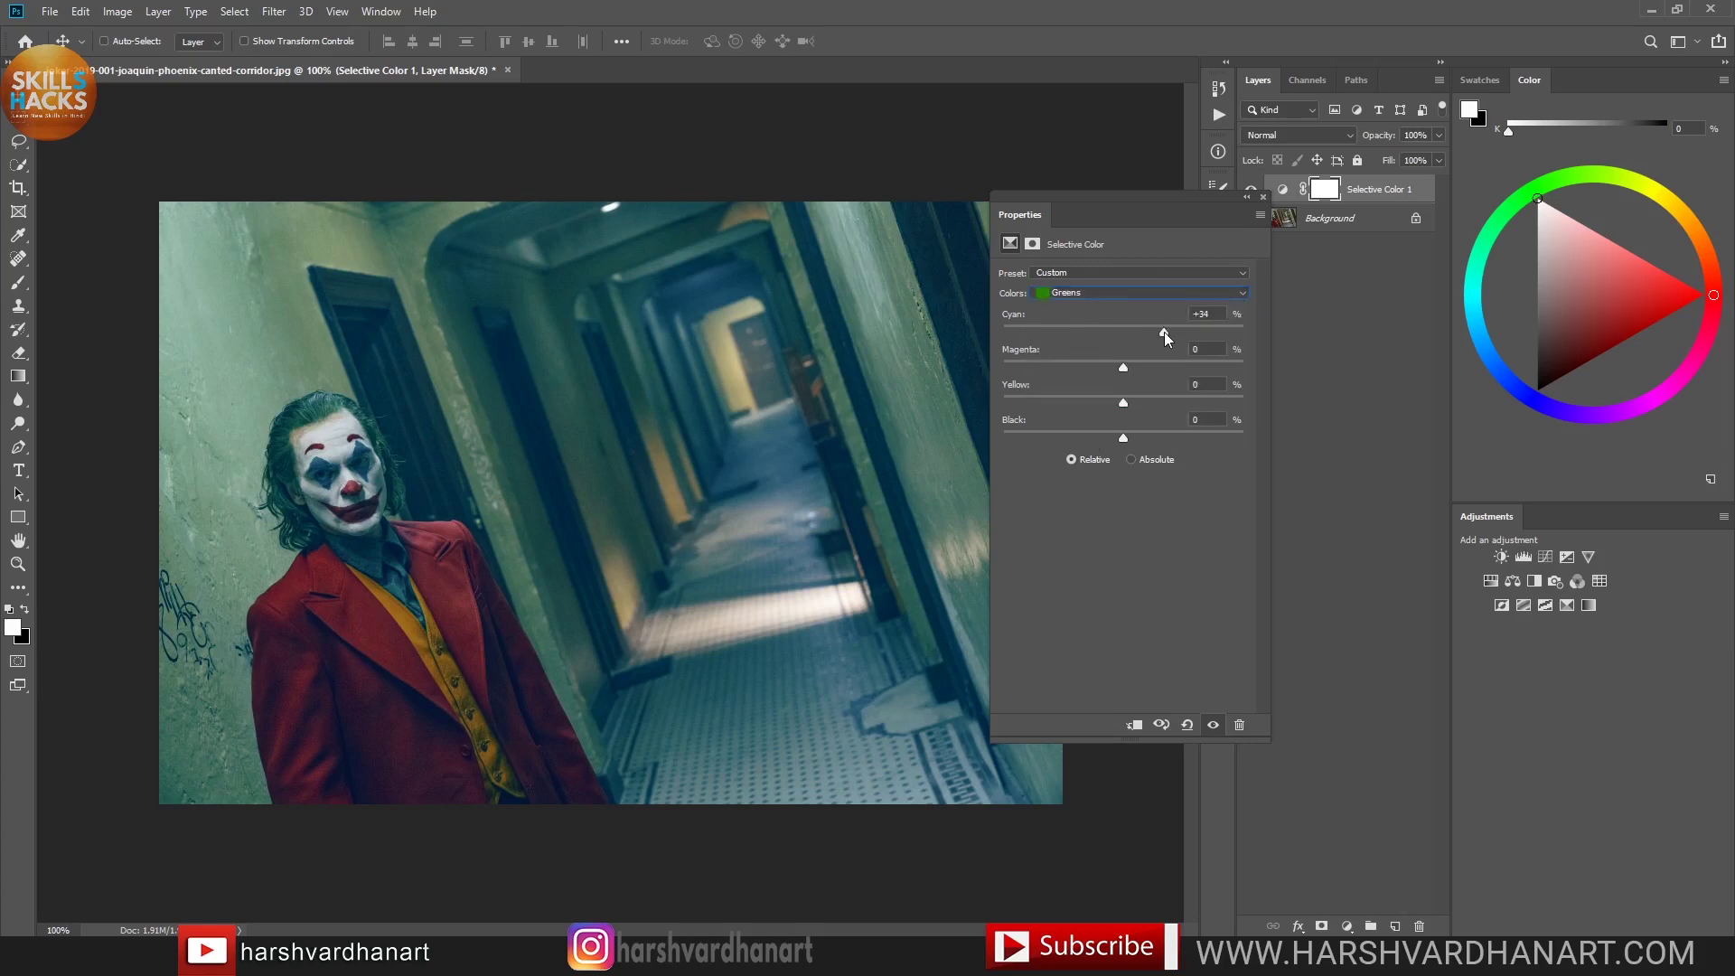
left_click_drag(1164, 333, 1124, 385)
left_click_drag(1128, 405, 1130, 436)
left_click_drag(1114, 437, 1064, 438)
left_click_drag(1071, 438, 1107, 439)
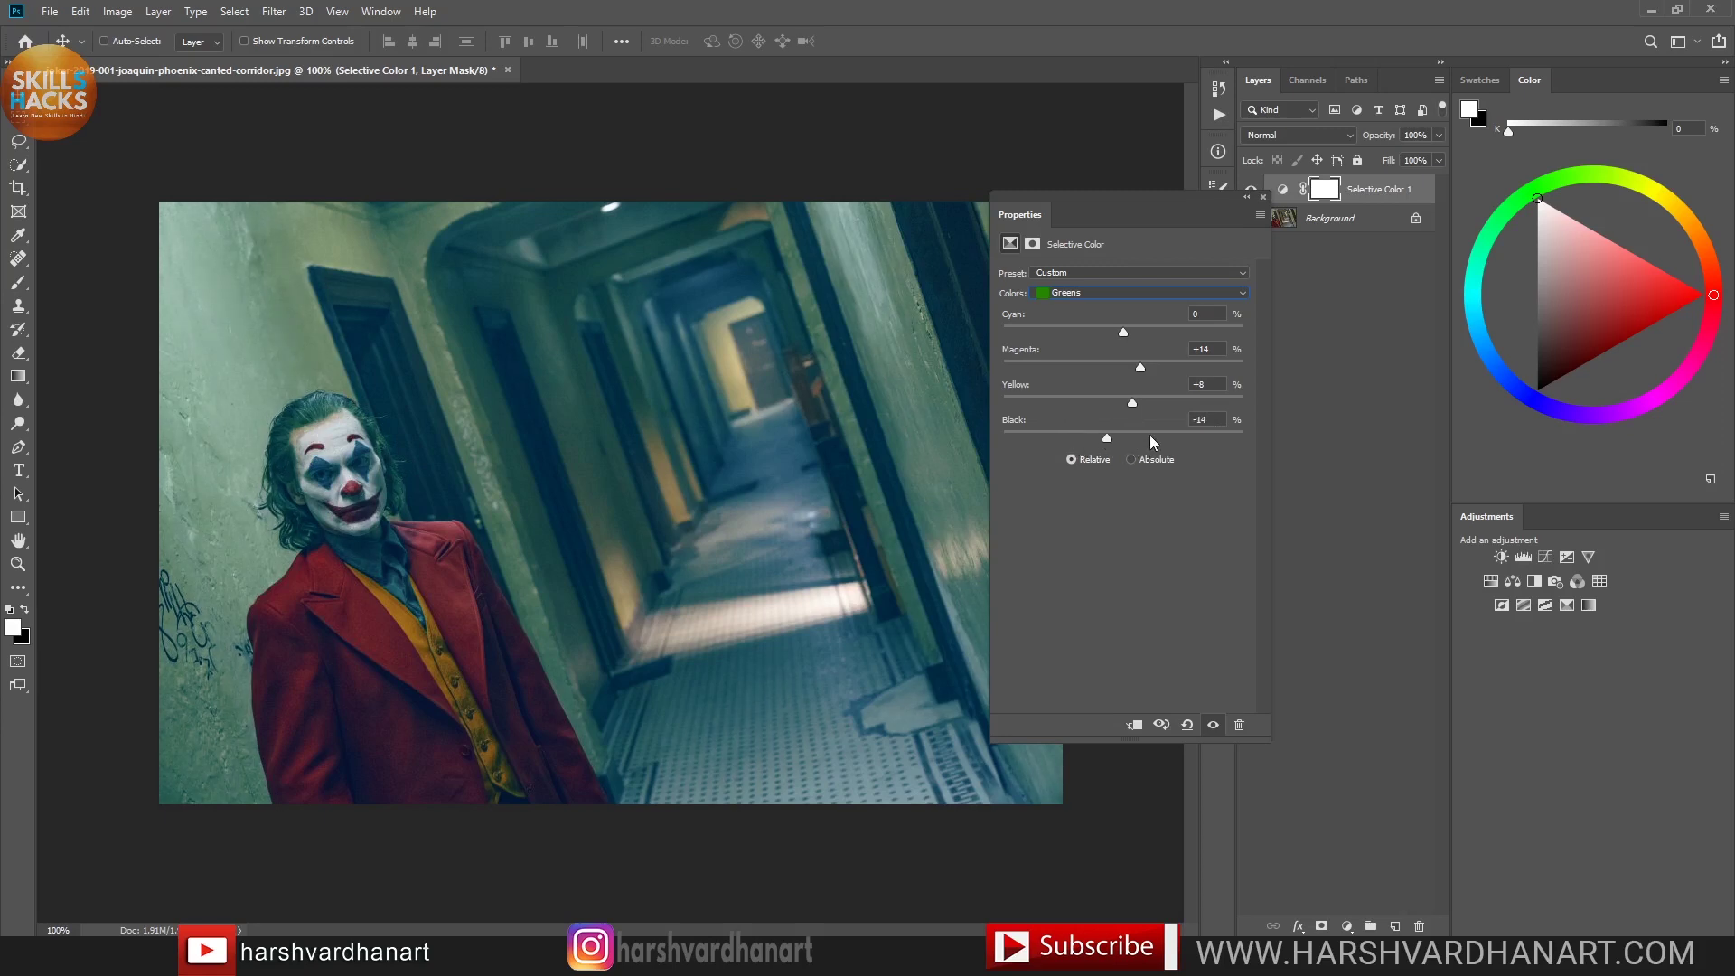
Step: Set the Blues to Cyan +23, Magenta +8, Yellow +11, Black +8
left_click(1109, 293)
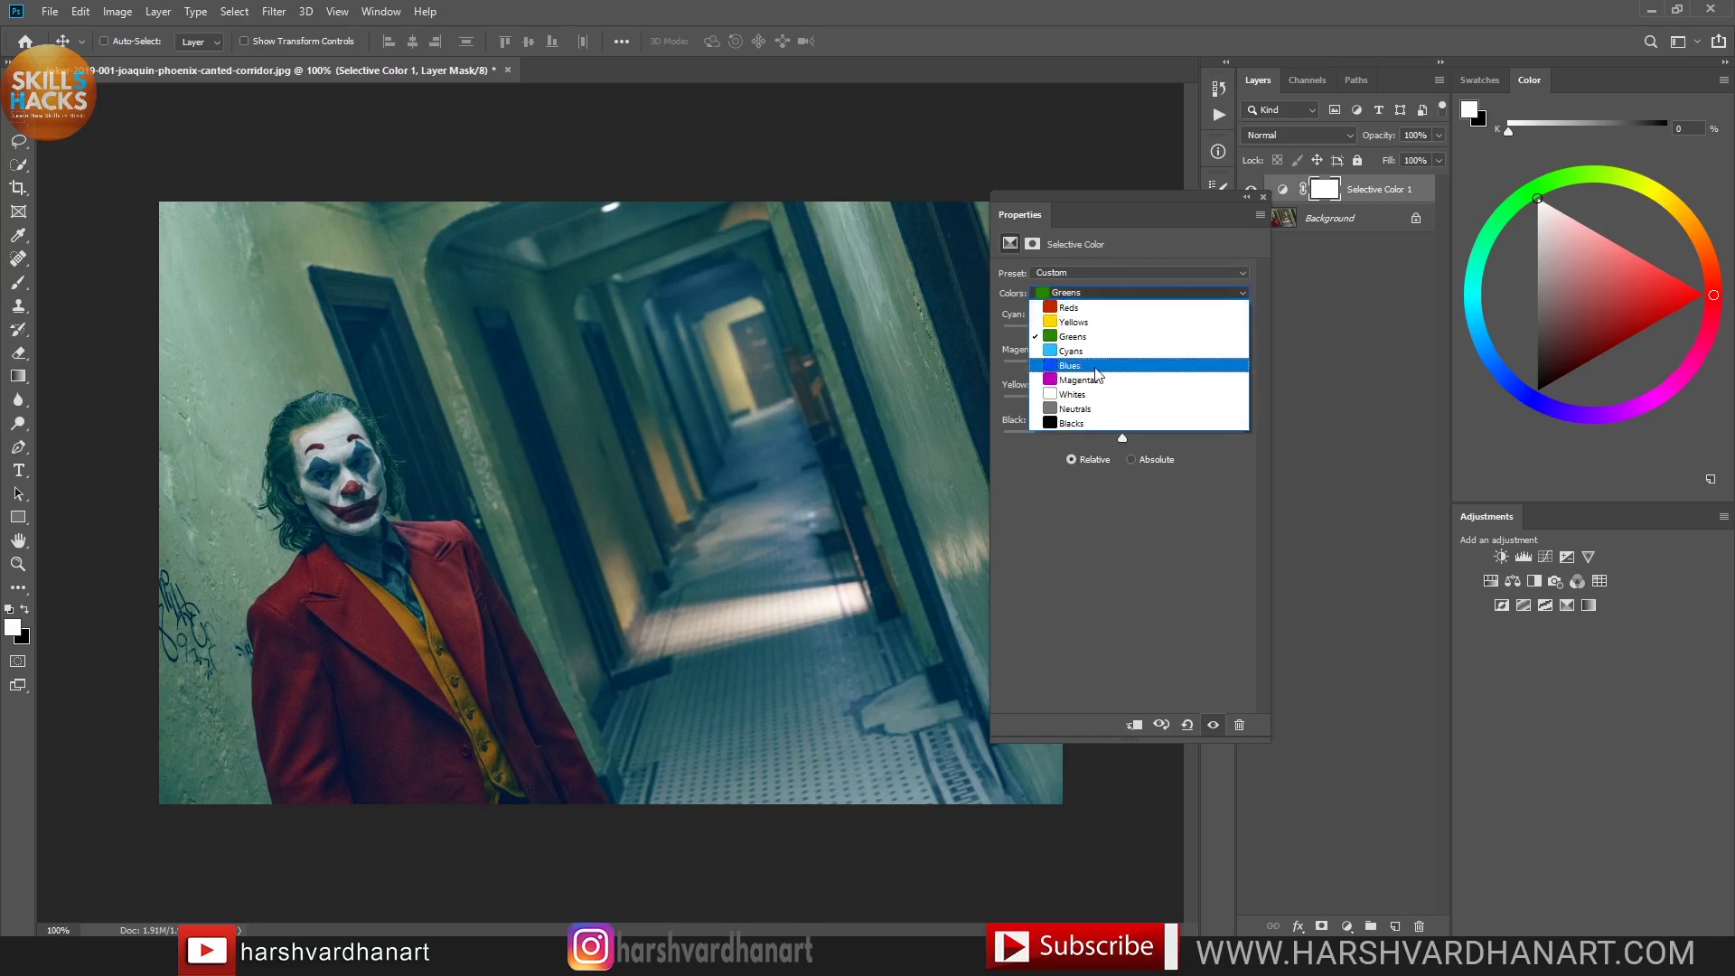
left_click(1096, 366)
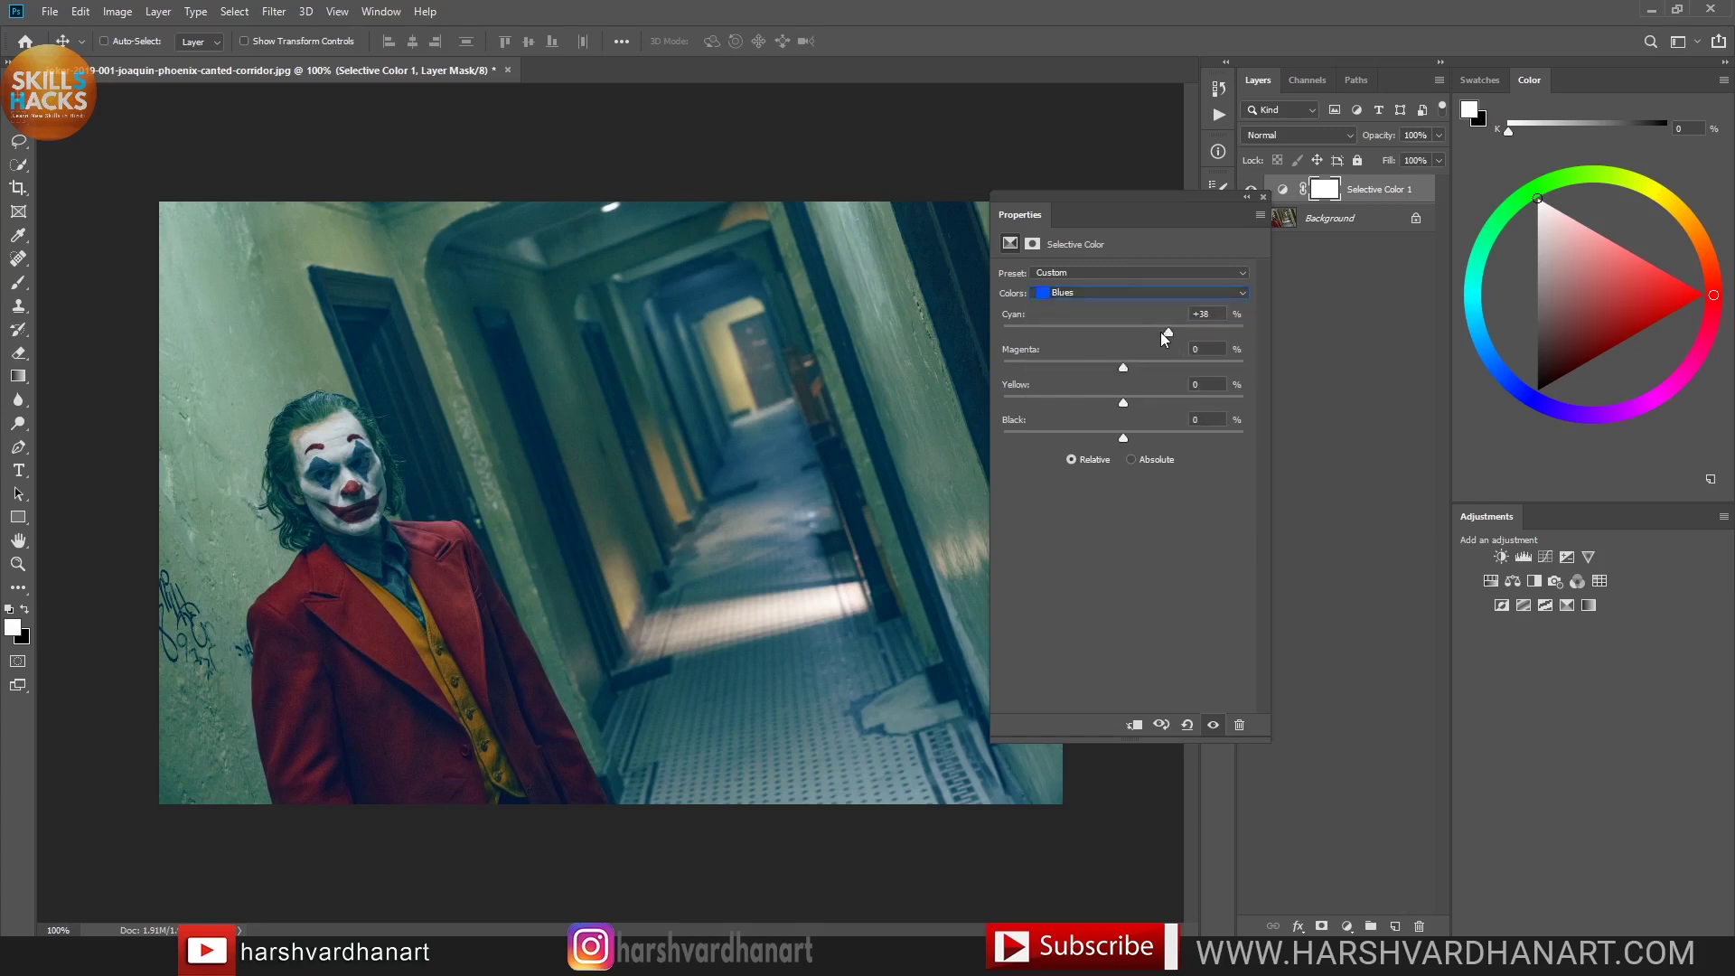
left_click_drag(1161, 333, 1100, 333)
left_click(1137, 366)
left_click(1139, 400)
left_click(1282, 189)
left_click_drag(1188, 198, 1122, 192)
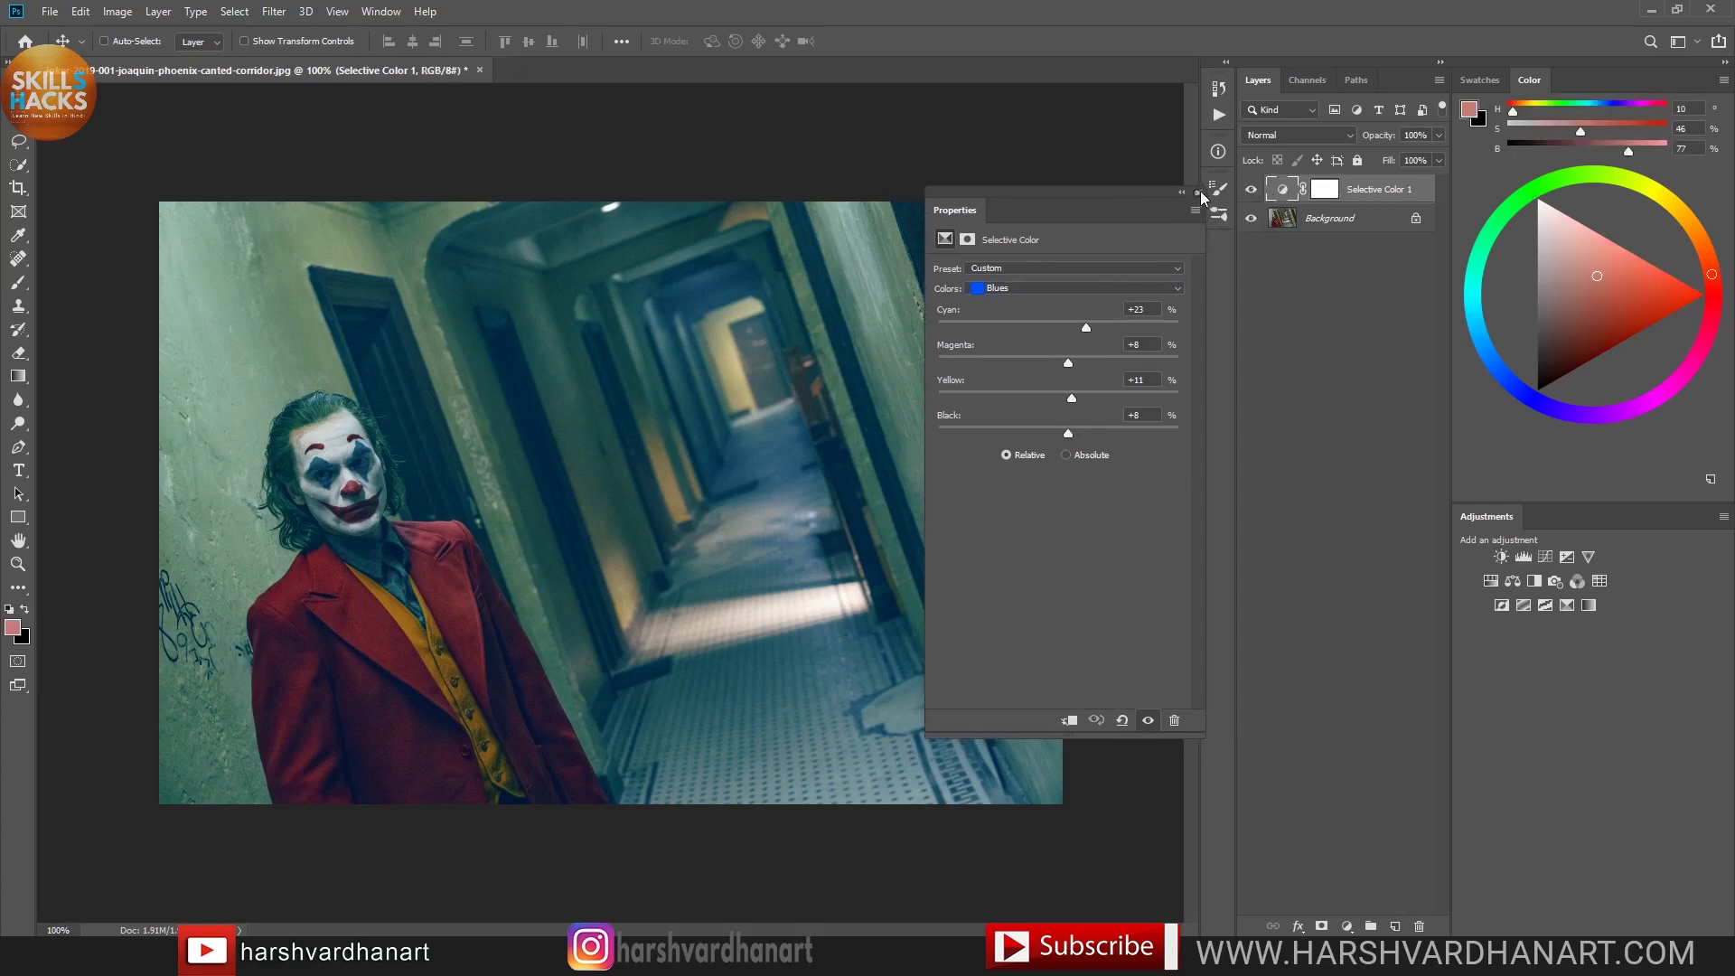
Step: Close the Selective Color settings and toggle Selective Color 1 off and on to compare
left_click(1198, 194)
left_click(1251, 190)
left_click(1251, 190)
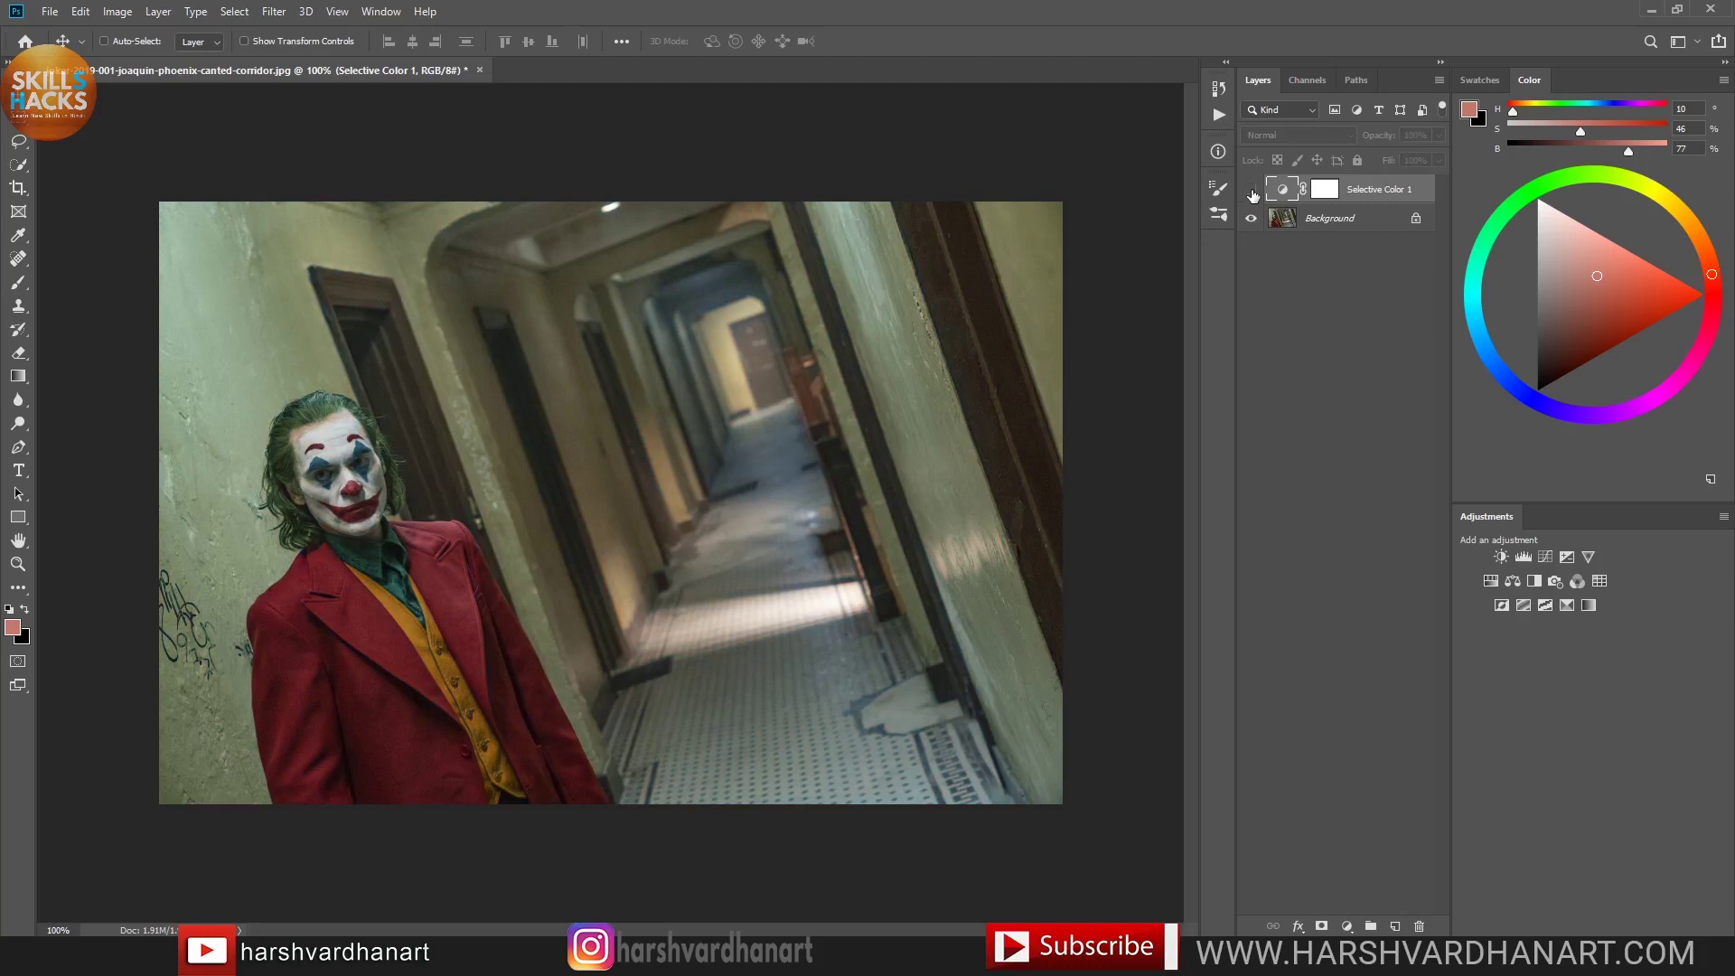
left_click(1251, 191)
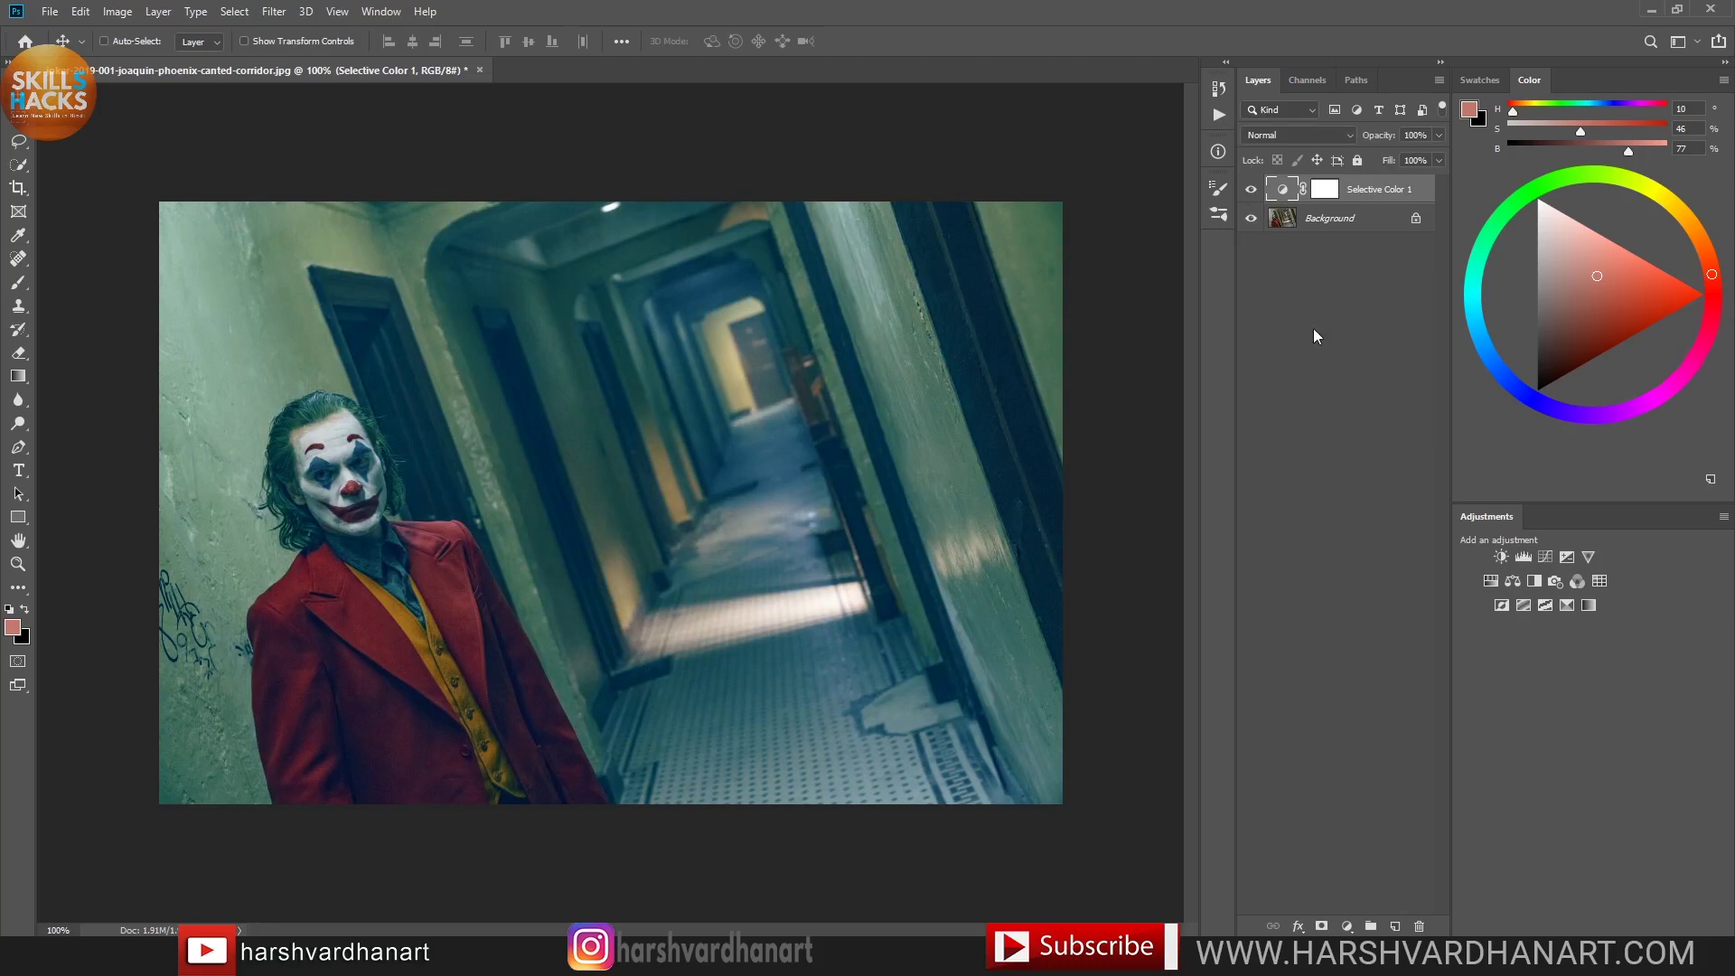
Step: Add a Photo Filter layer and try the Warming (LBA, 81, 85) and Cooling (LBB, 82) presets
left_click(1555, 586)
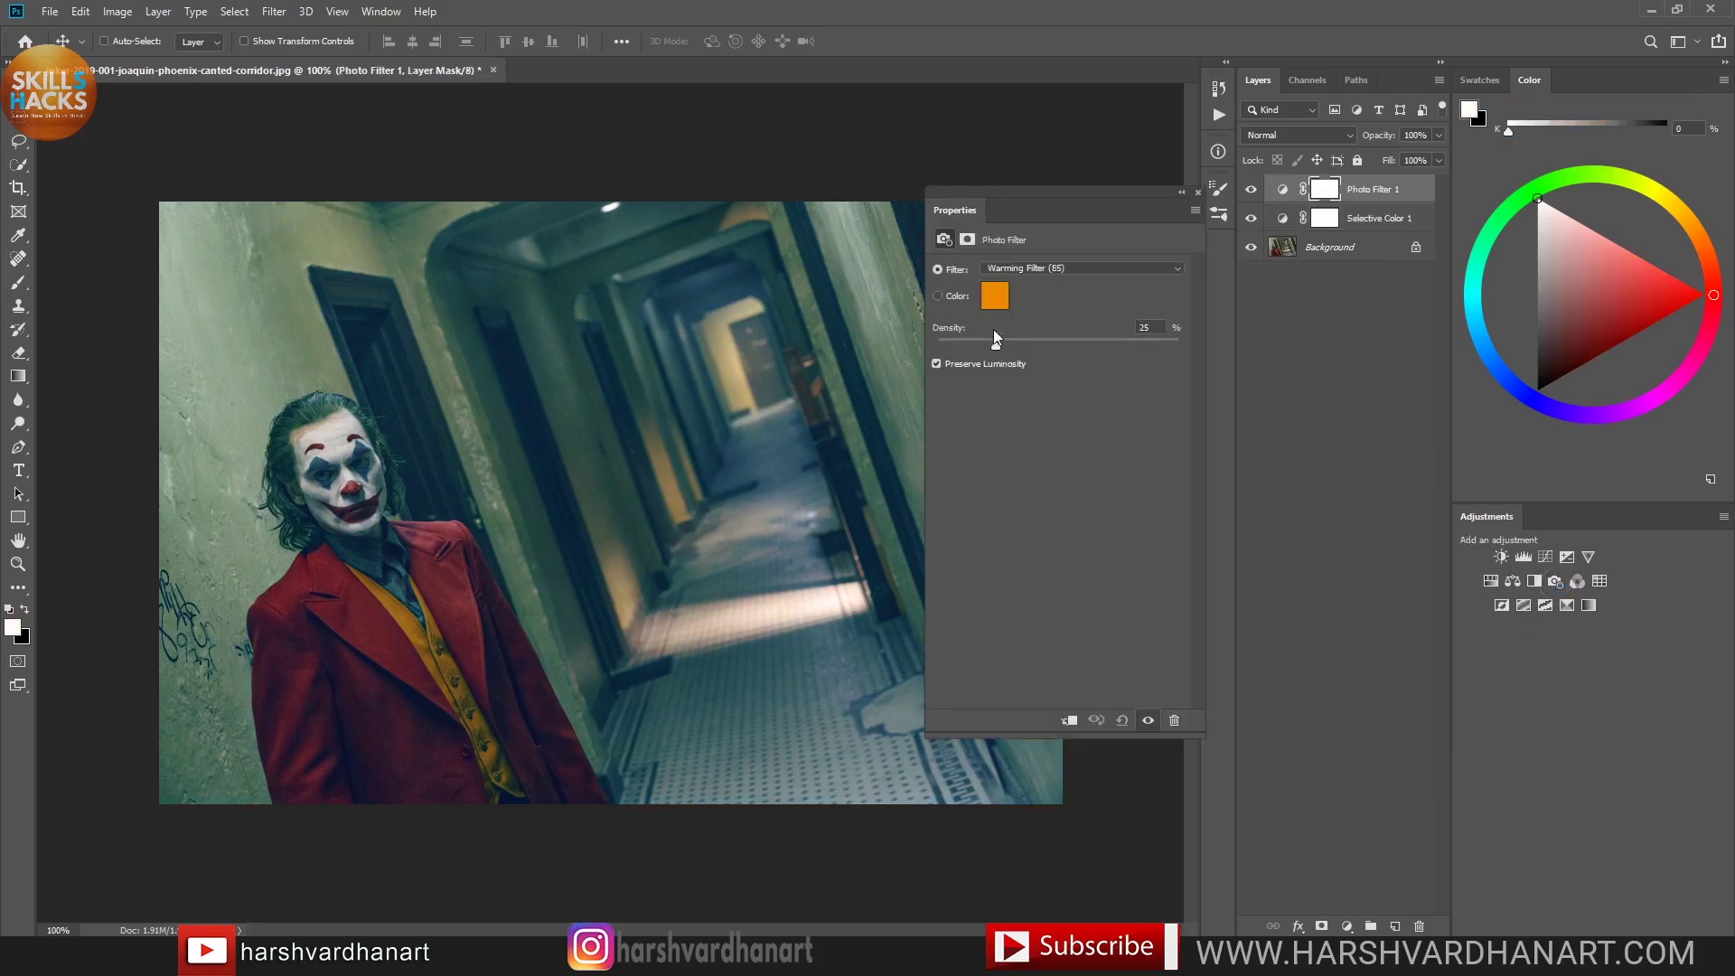
left_click(1067, 267)
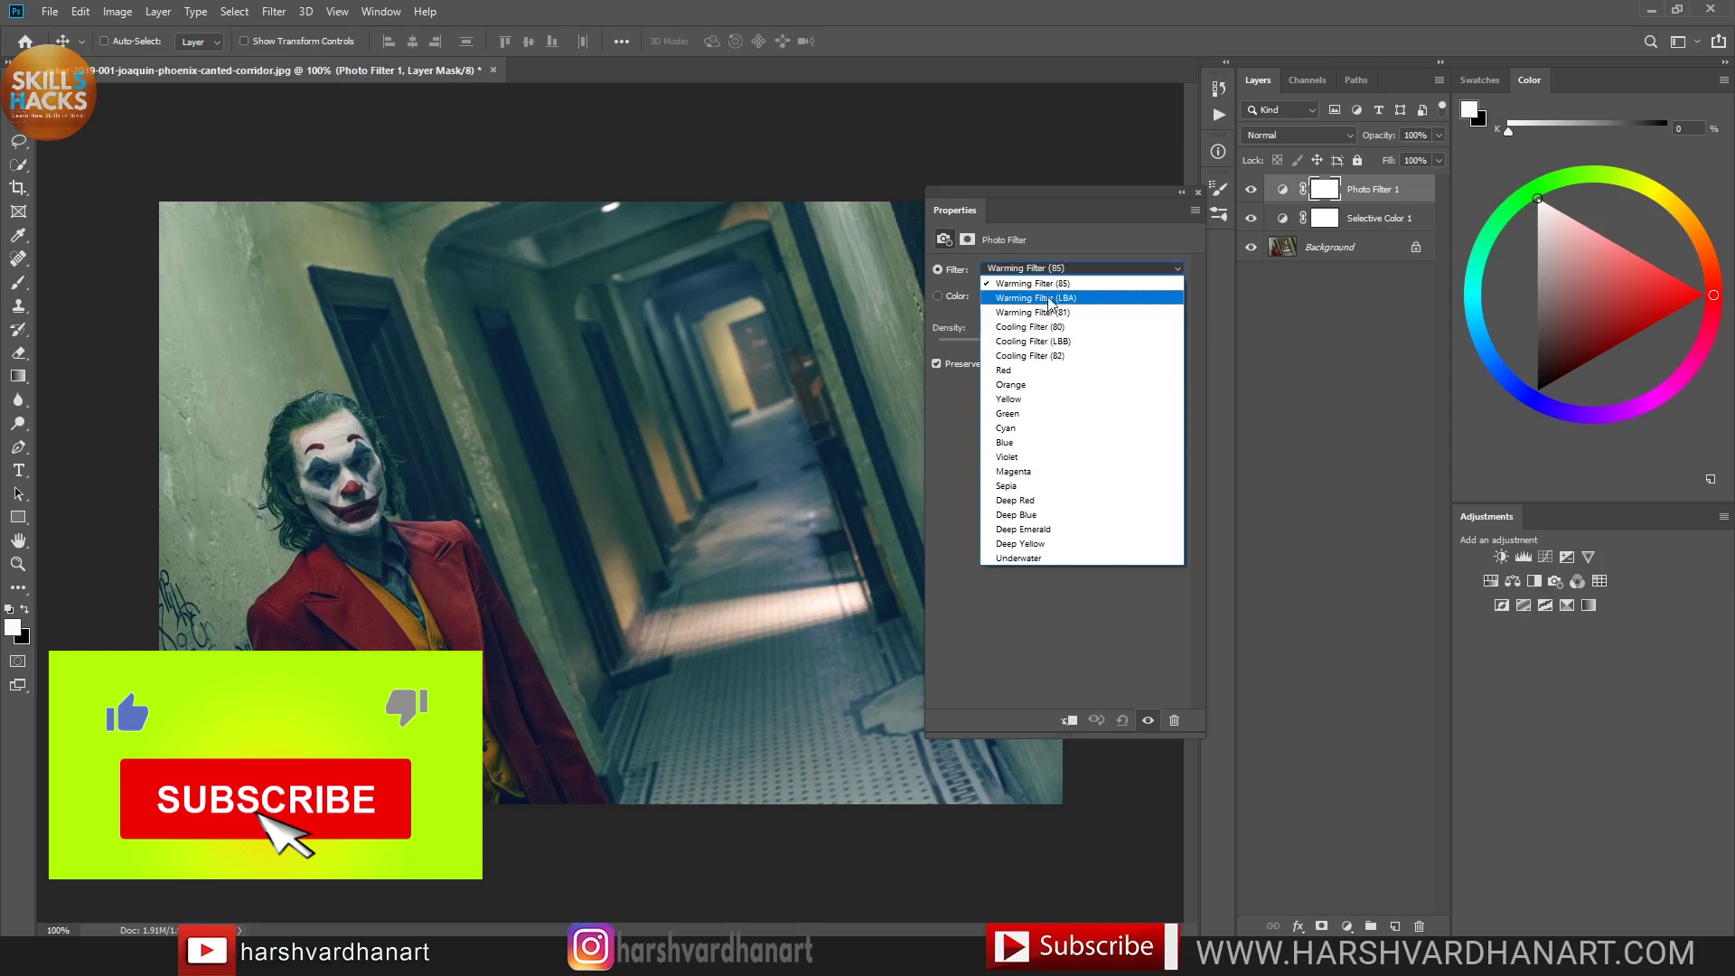
left_click(1051, 298)
left_click(1066, 269)
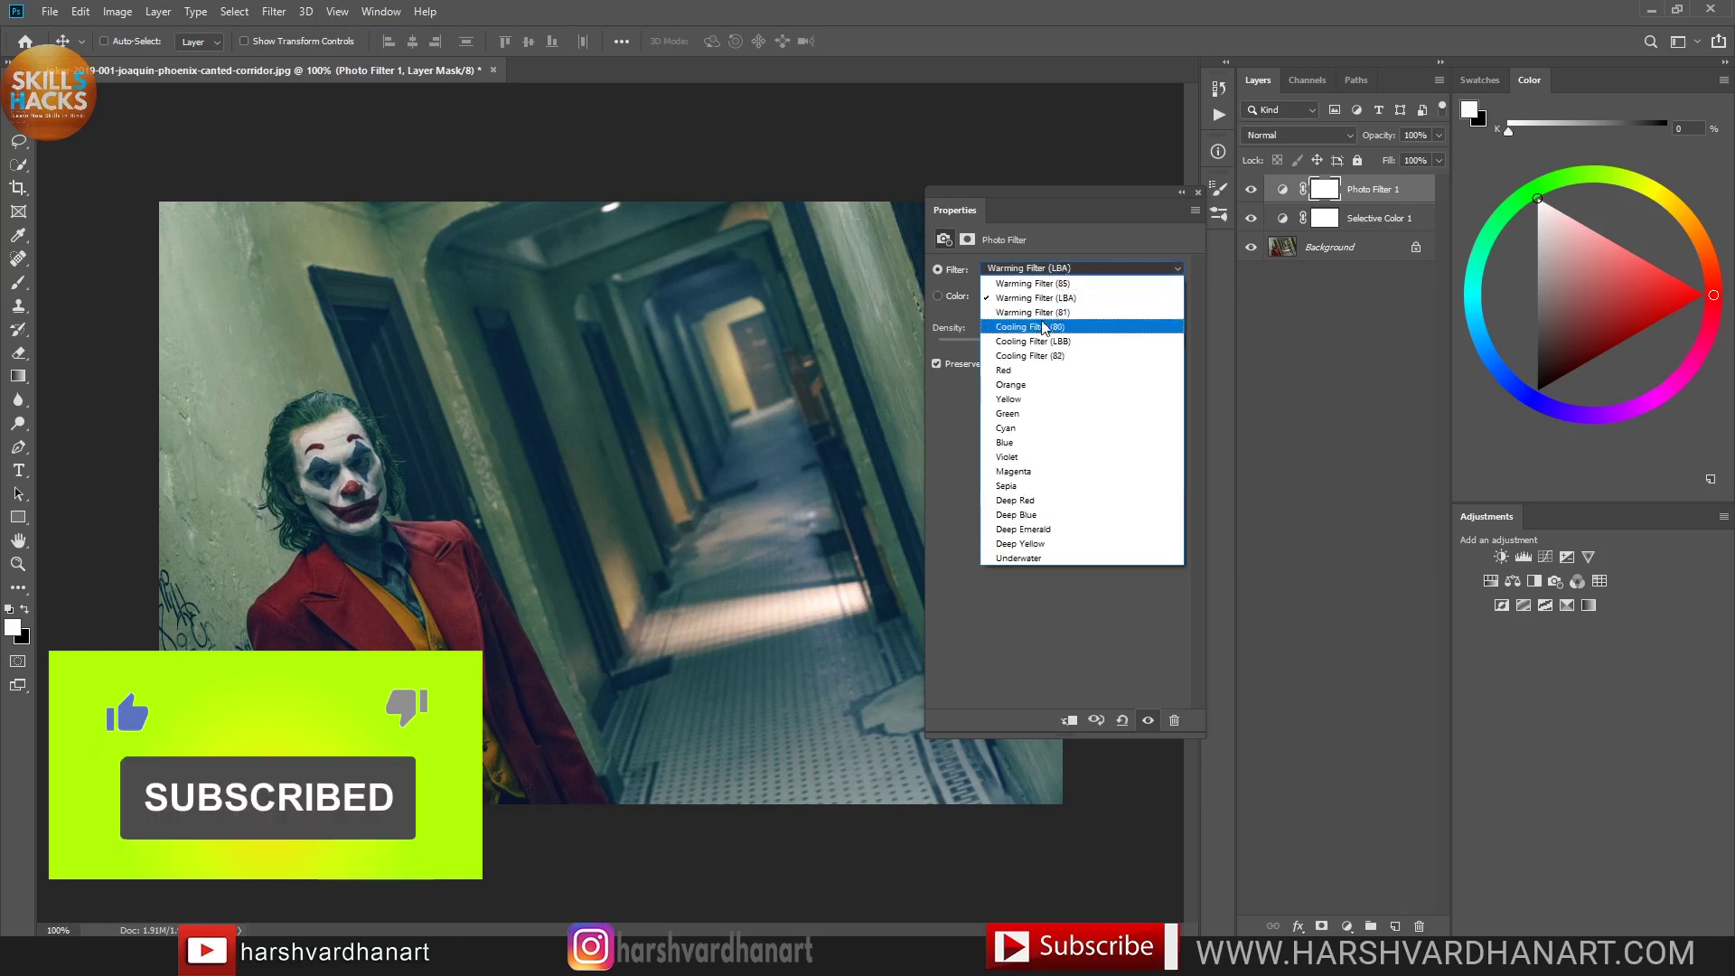
left_click(1039, 311)
left_click(1069, 267)
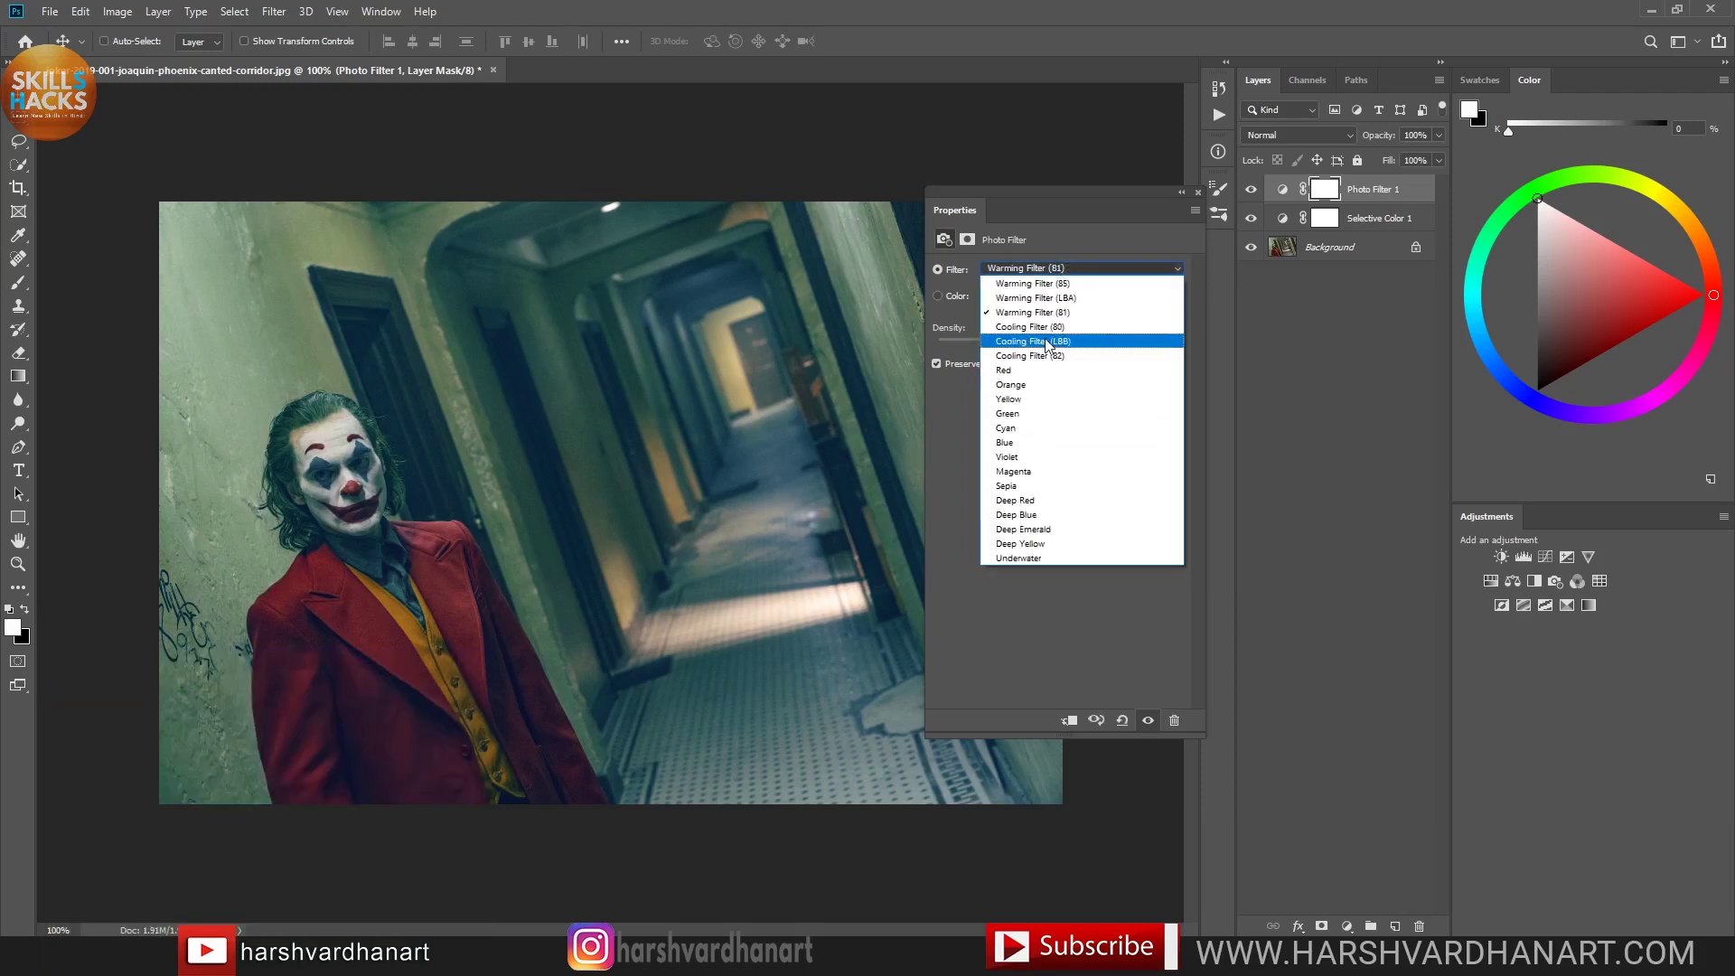
left_click(1048, 342)
left_click(1057, 268)
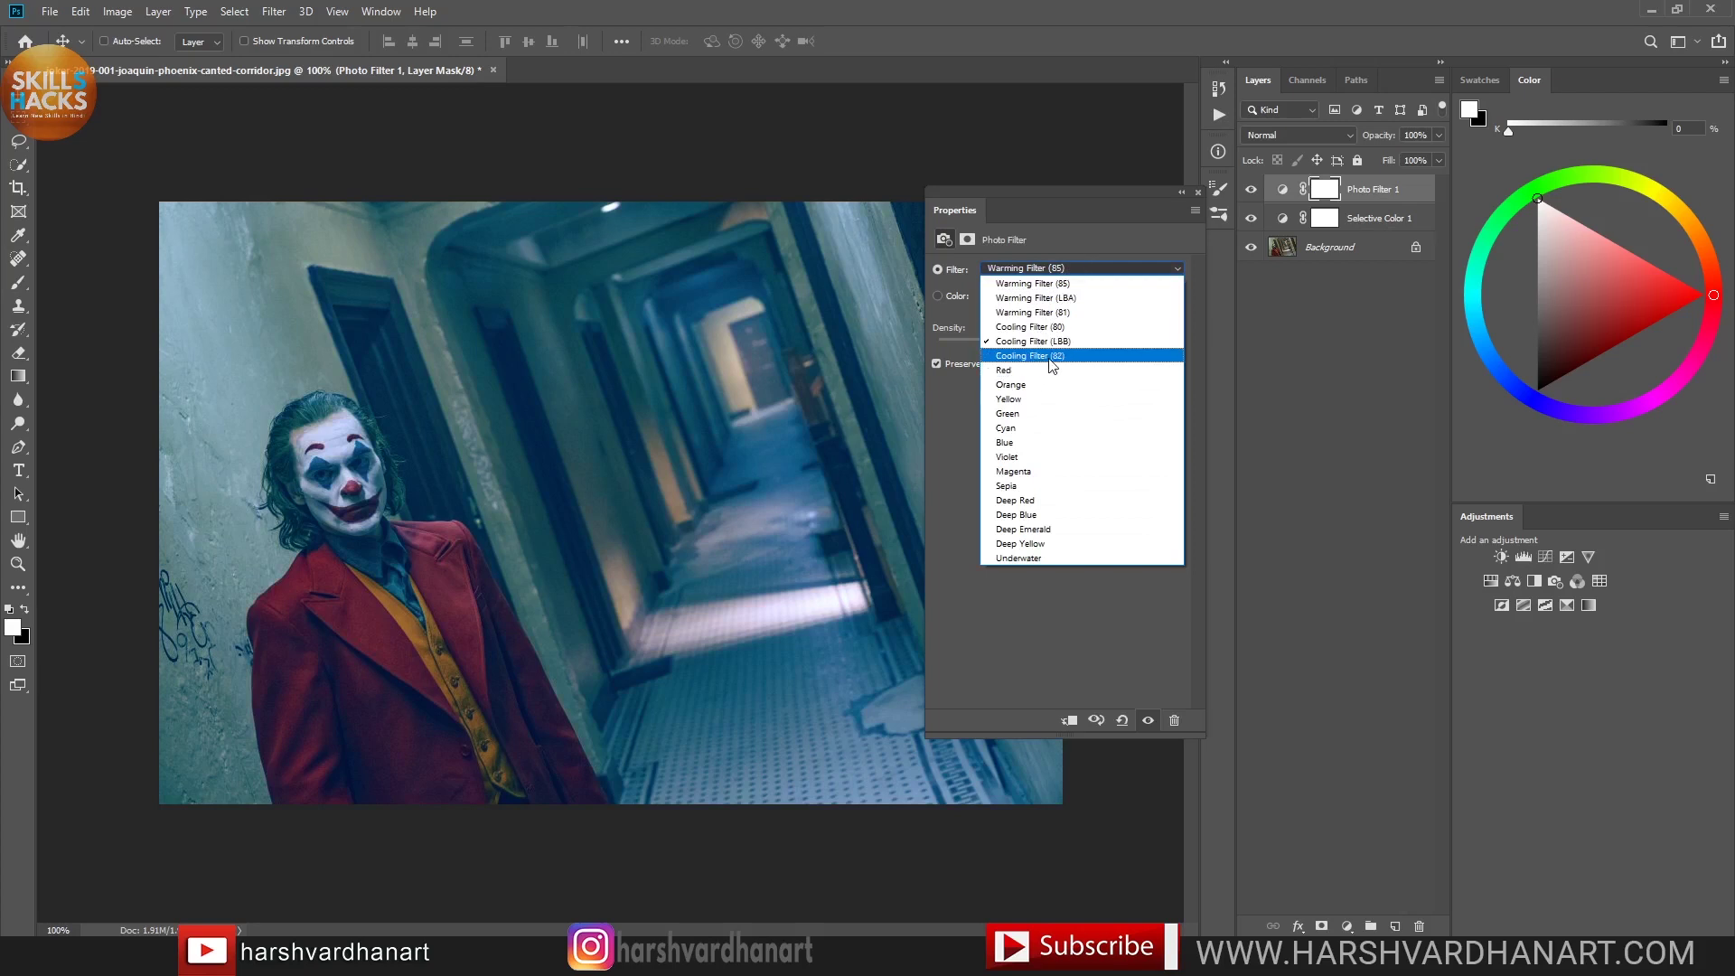
left_click(1052, 358)
left_click(1077, 269)
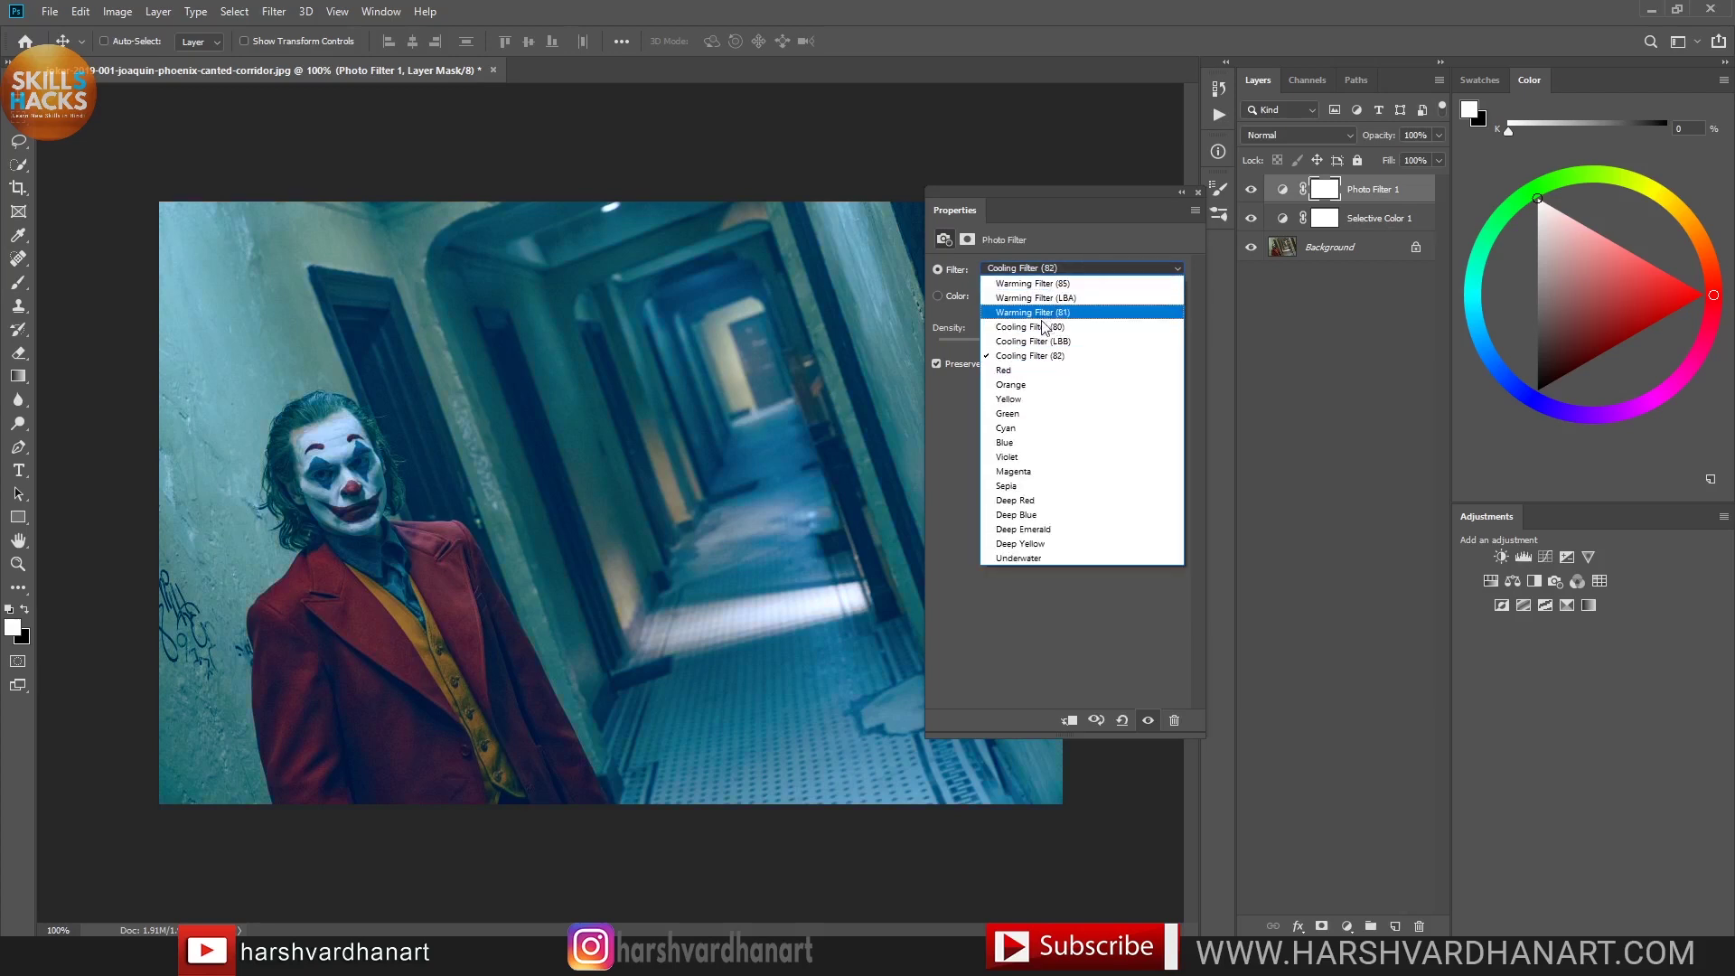
left_click(1057, 284)
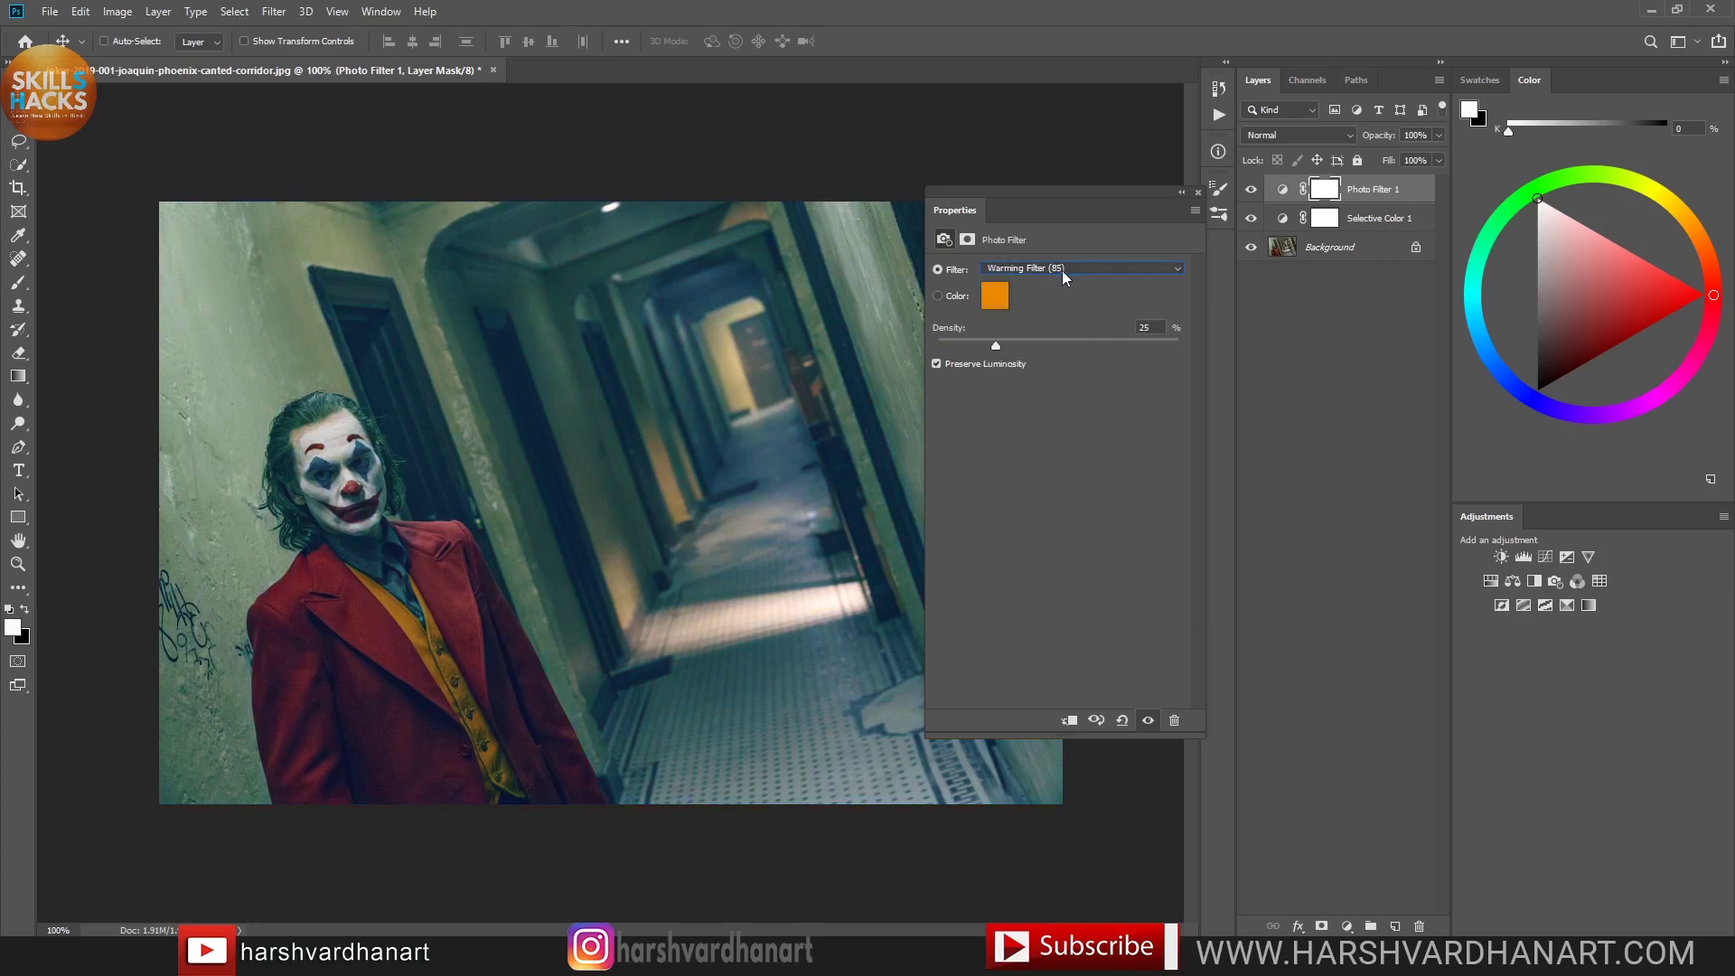
Step: Compare the Green, Cyan and Blue filters, settling on Orange at 25% density
left_click(1063, 268)
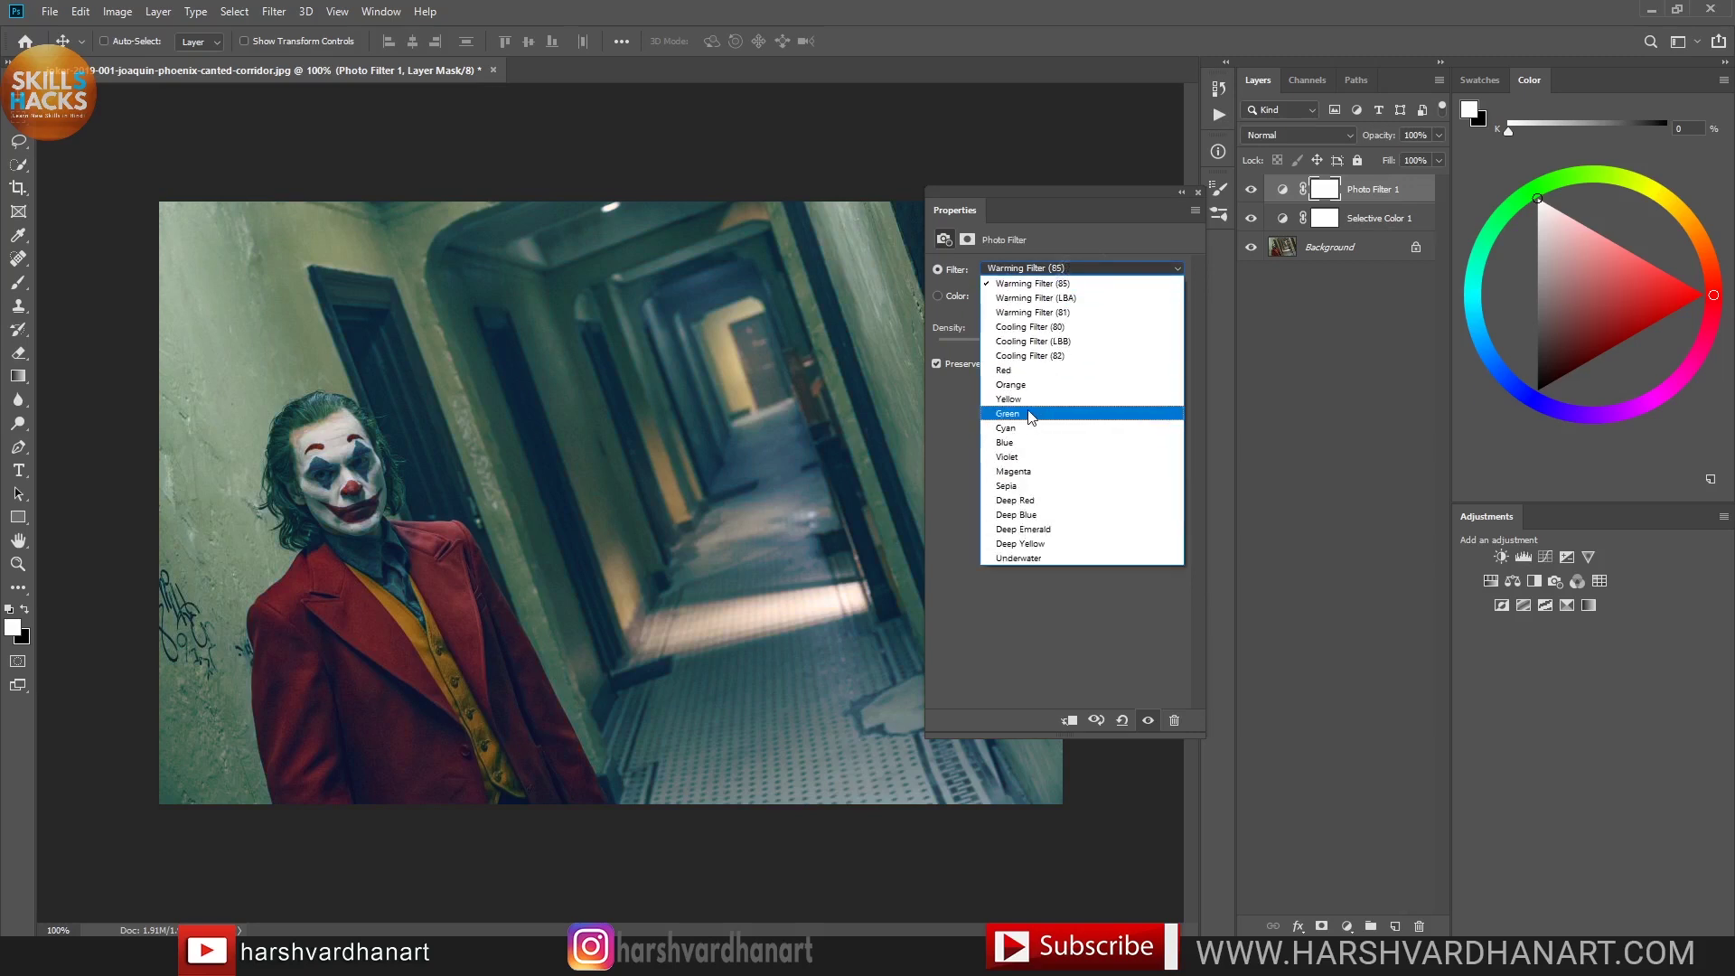
left_click(1032, 415)
left_click(1057, 269)
left_click(1023, 429)
left_click(1063, 271)
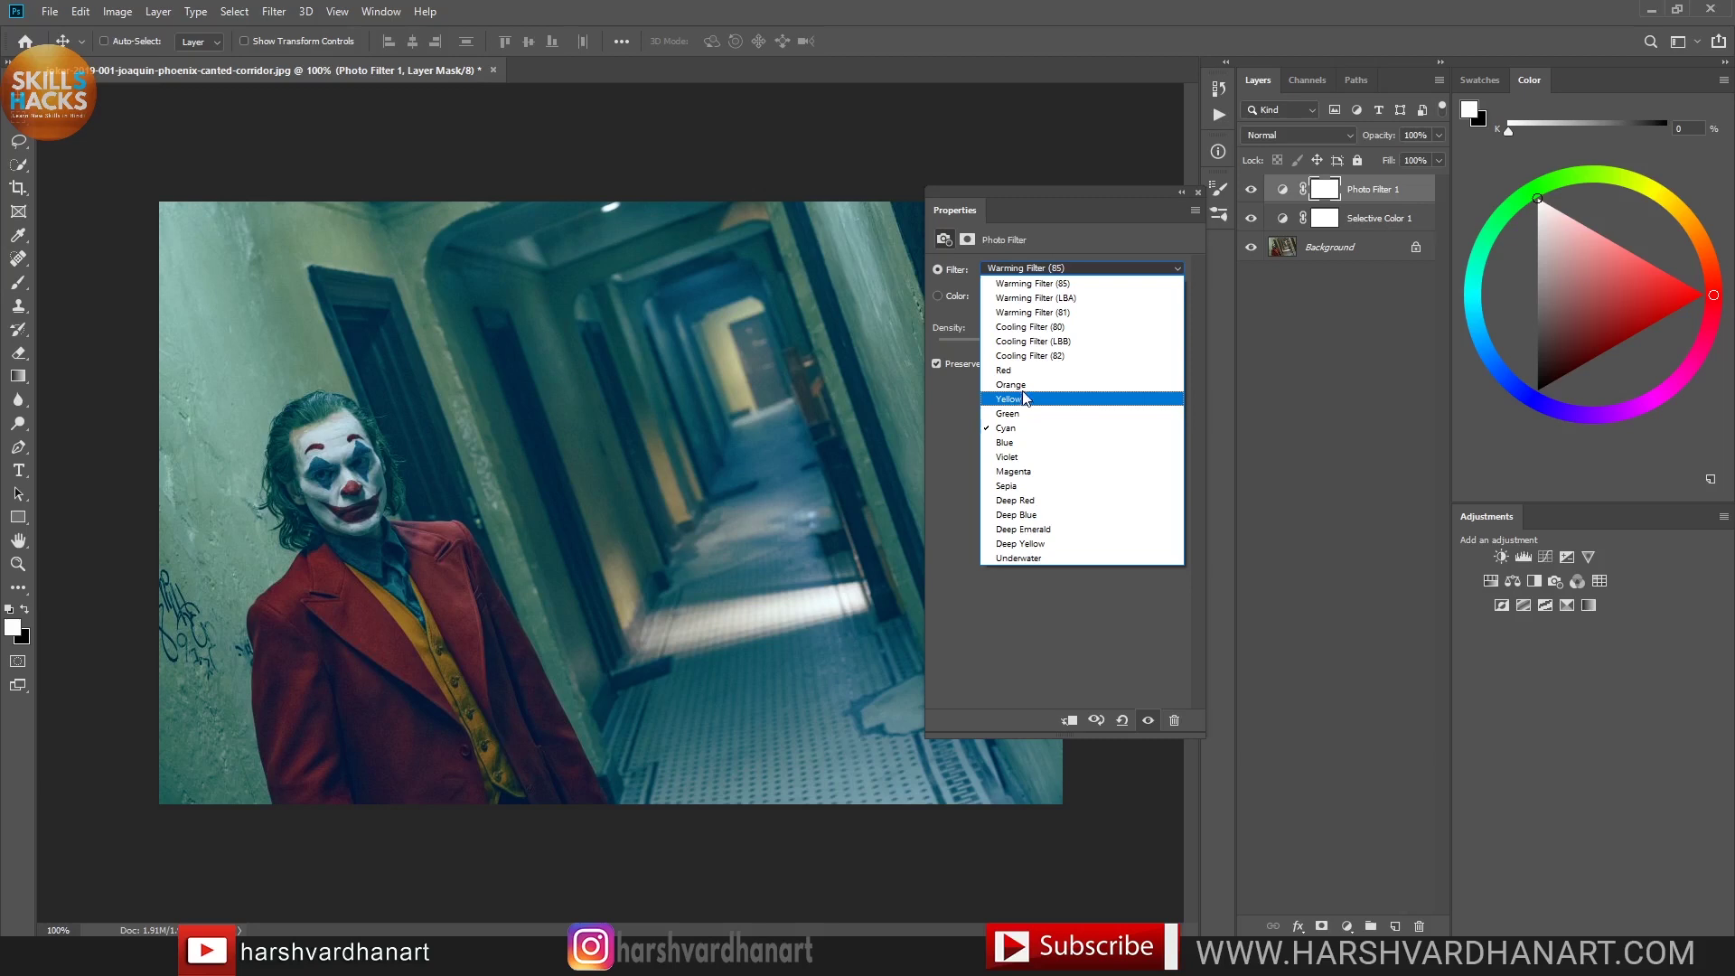
left_click(1029, 384)
left_click(1057, 271)
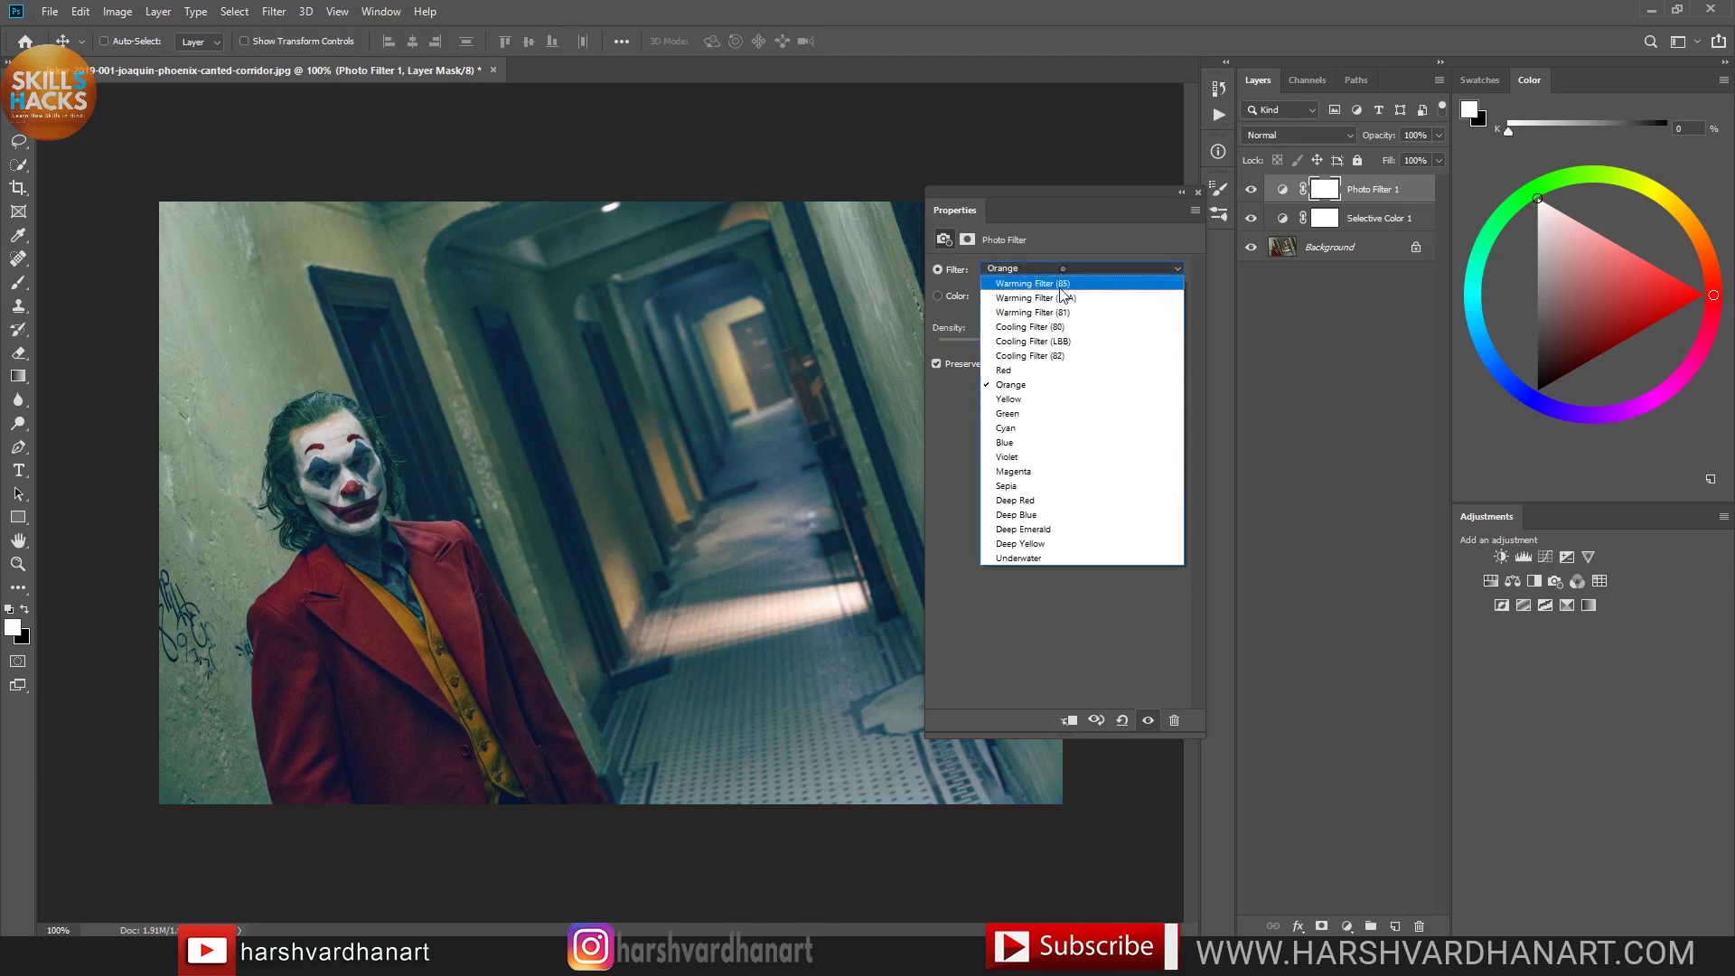
left_click(1027, 443)
left_click(1067, 270)
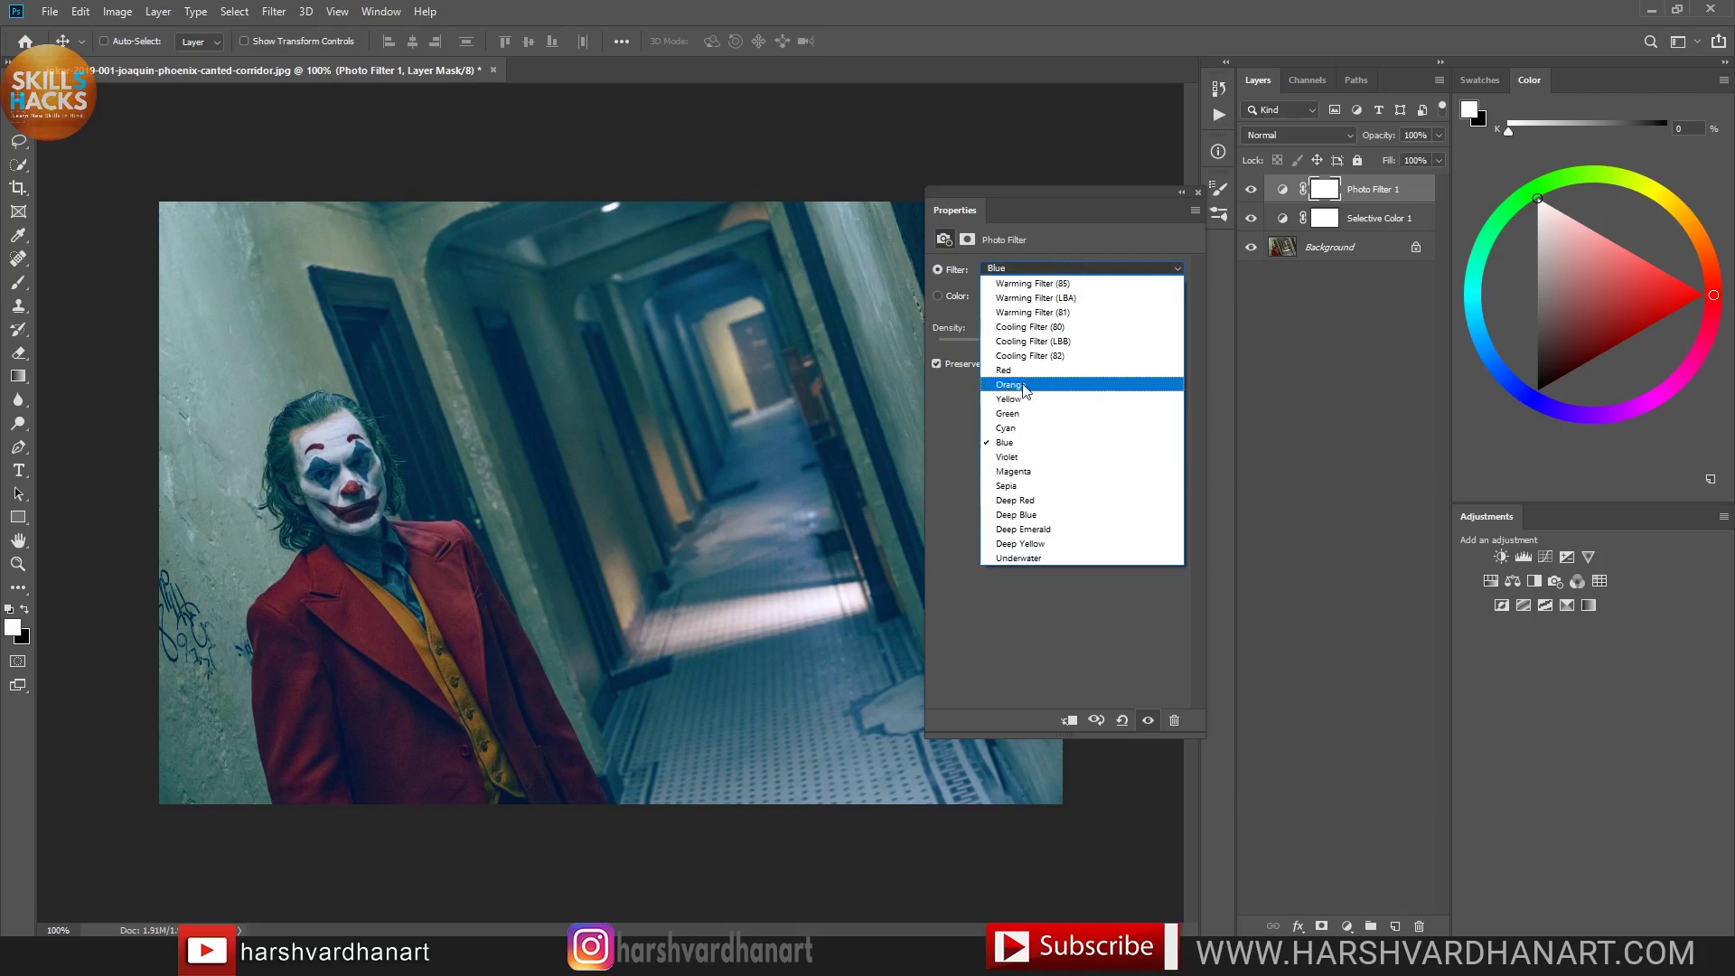
left_click(1028, 384)
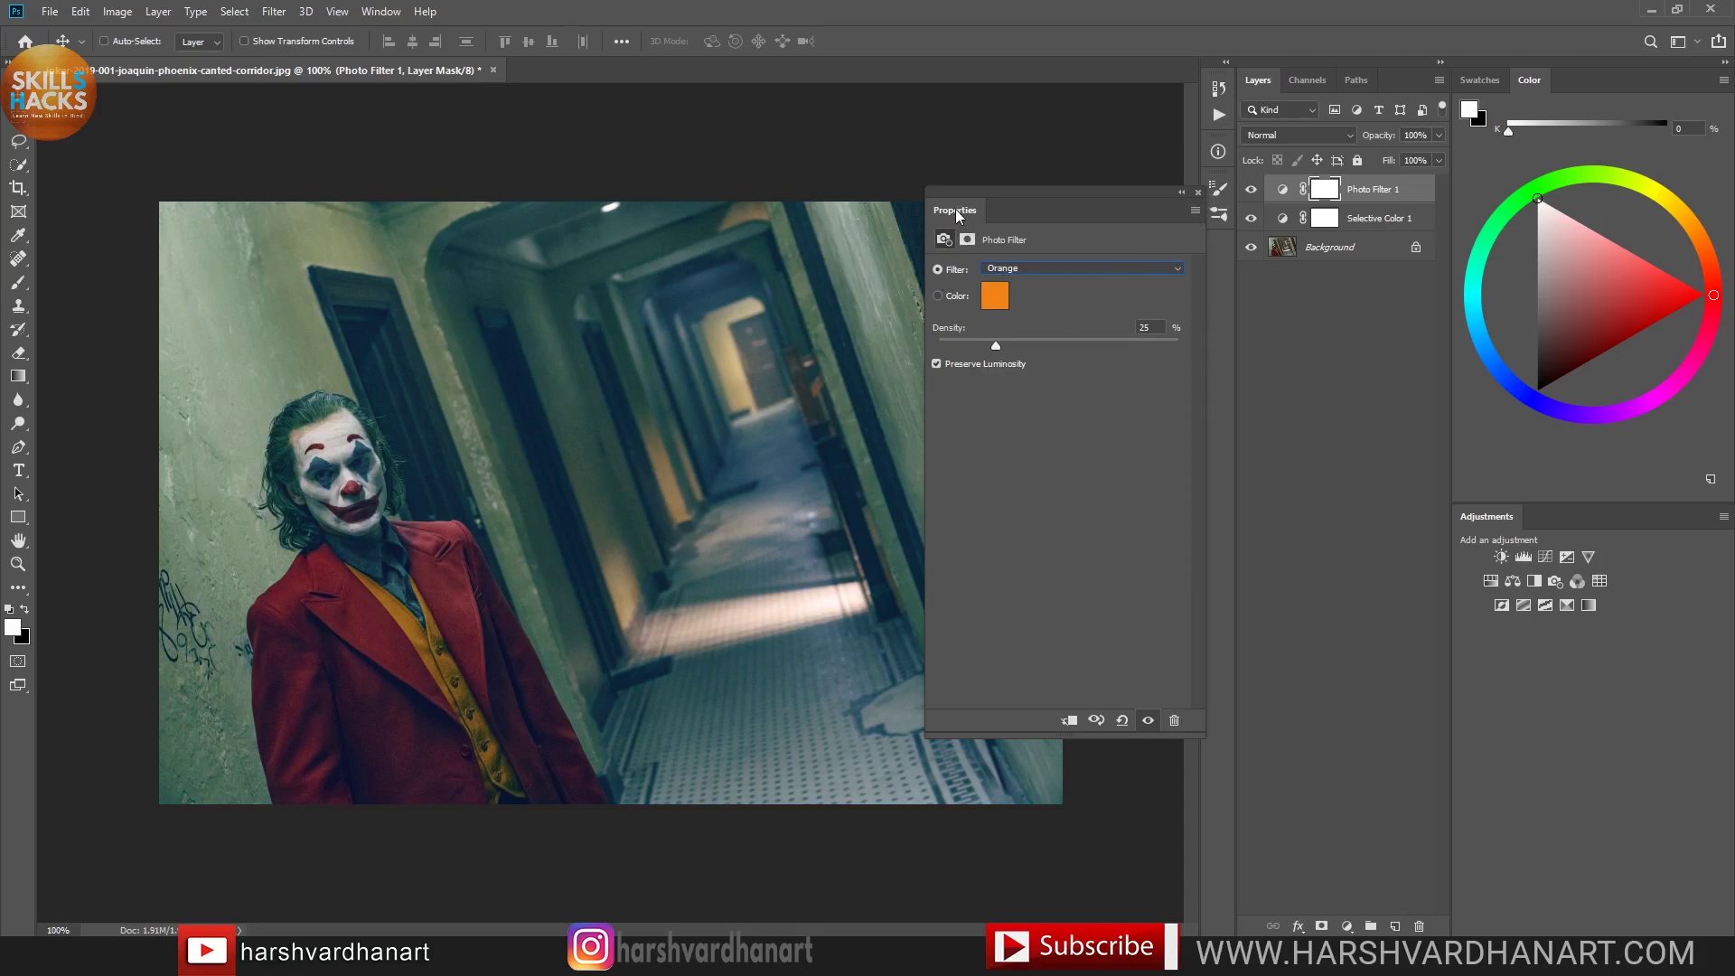
Step: Dock the Properties panel above Adjustments and toggle Photo Filter 1 off and on to compare
left_click_drag(957, 208, 1542, 499)
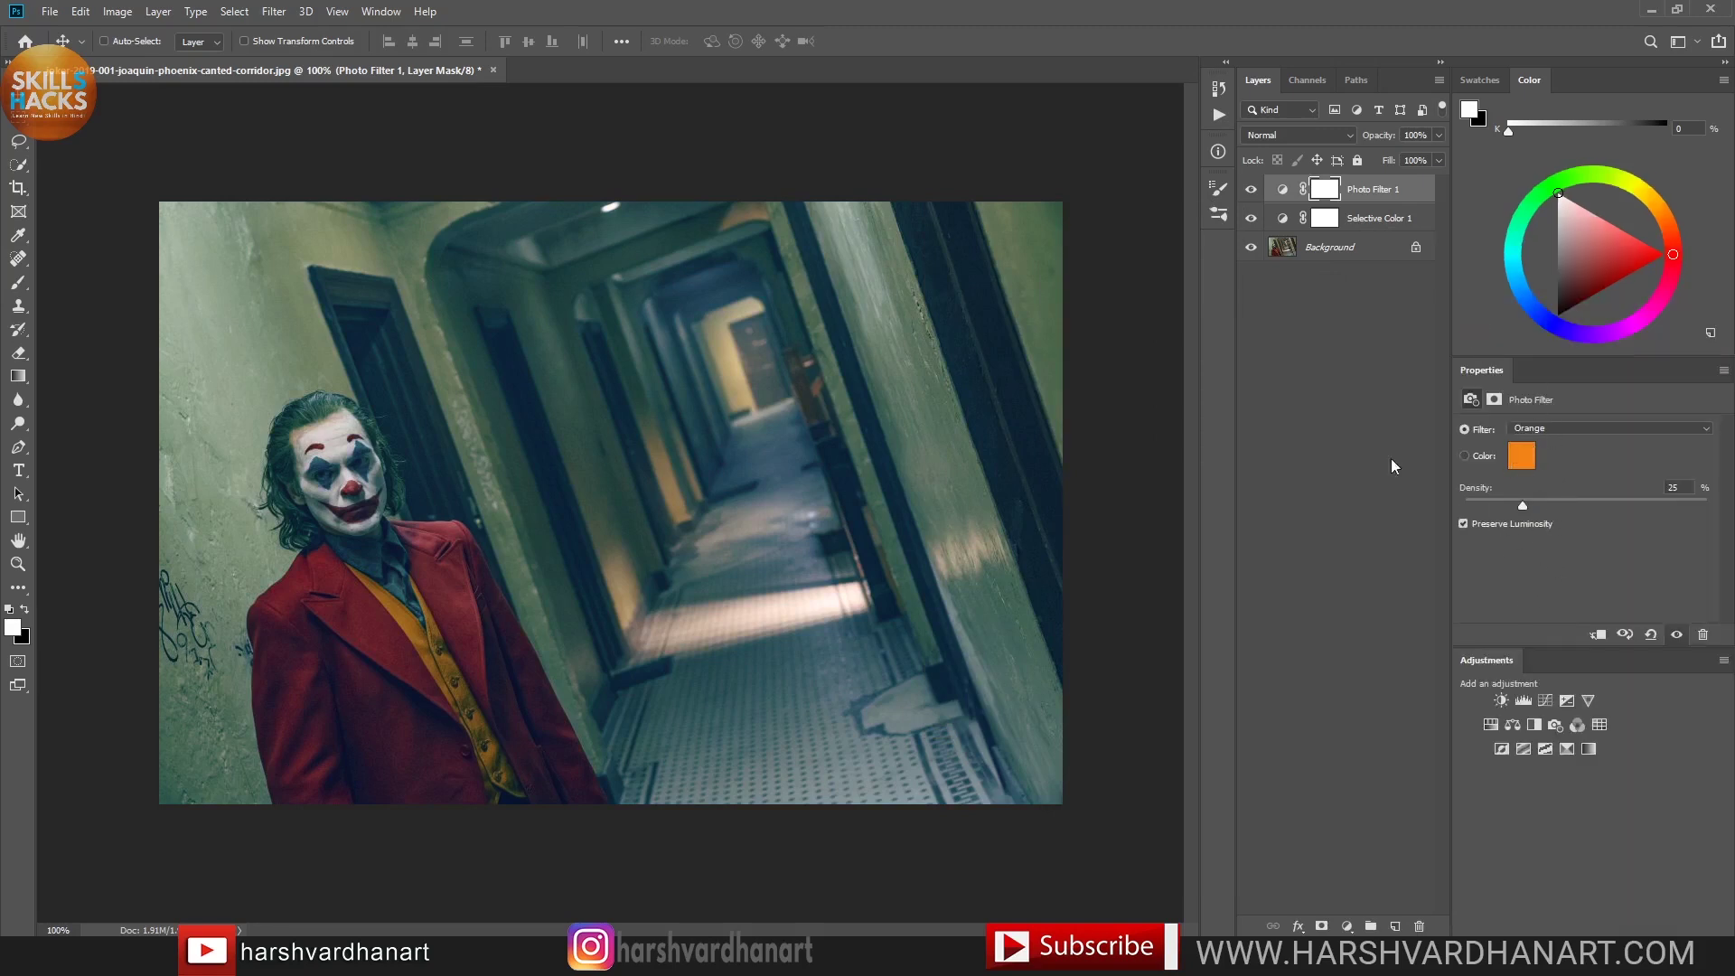
left_click(1252, 192)
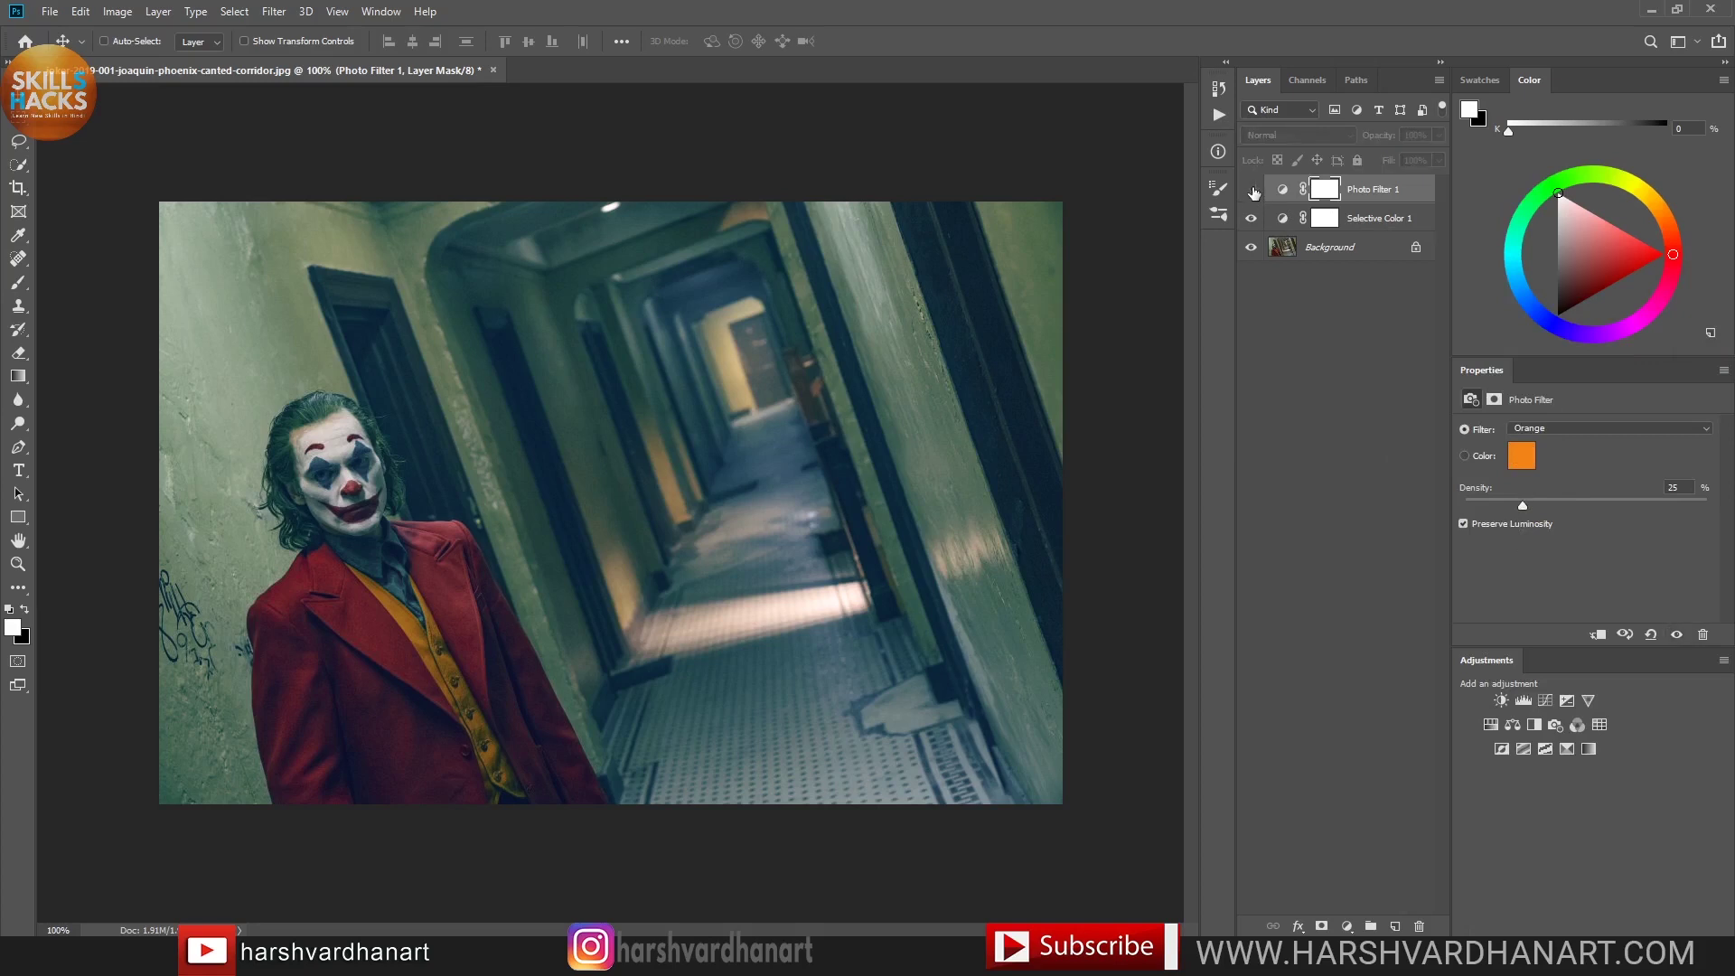
left_click(1250, 193)
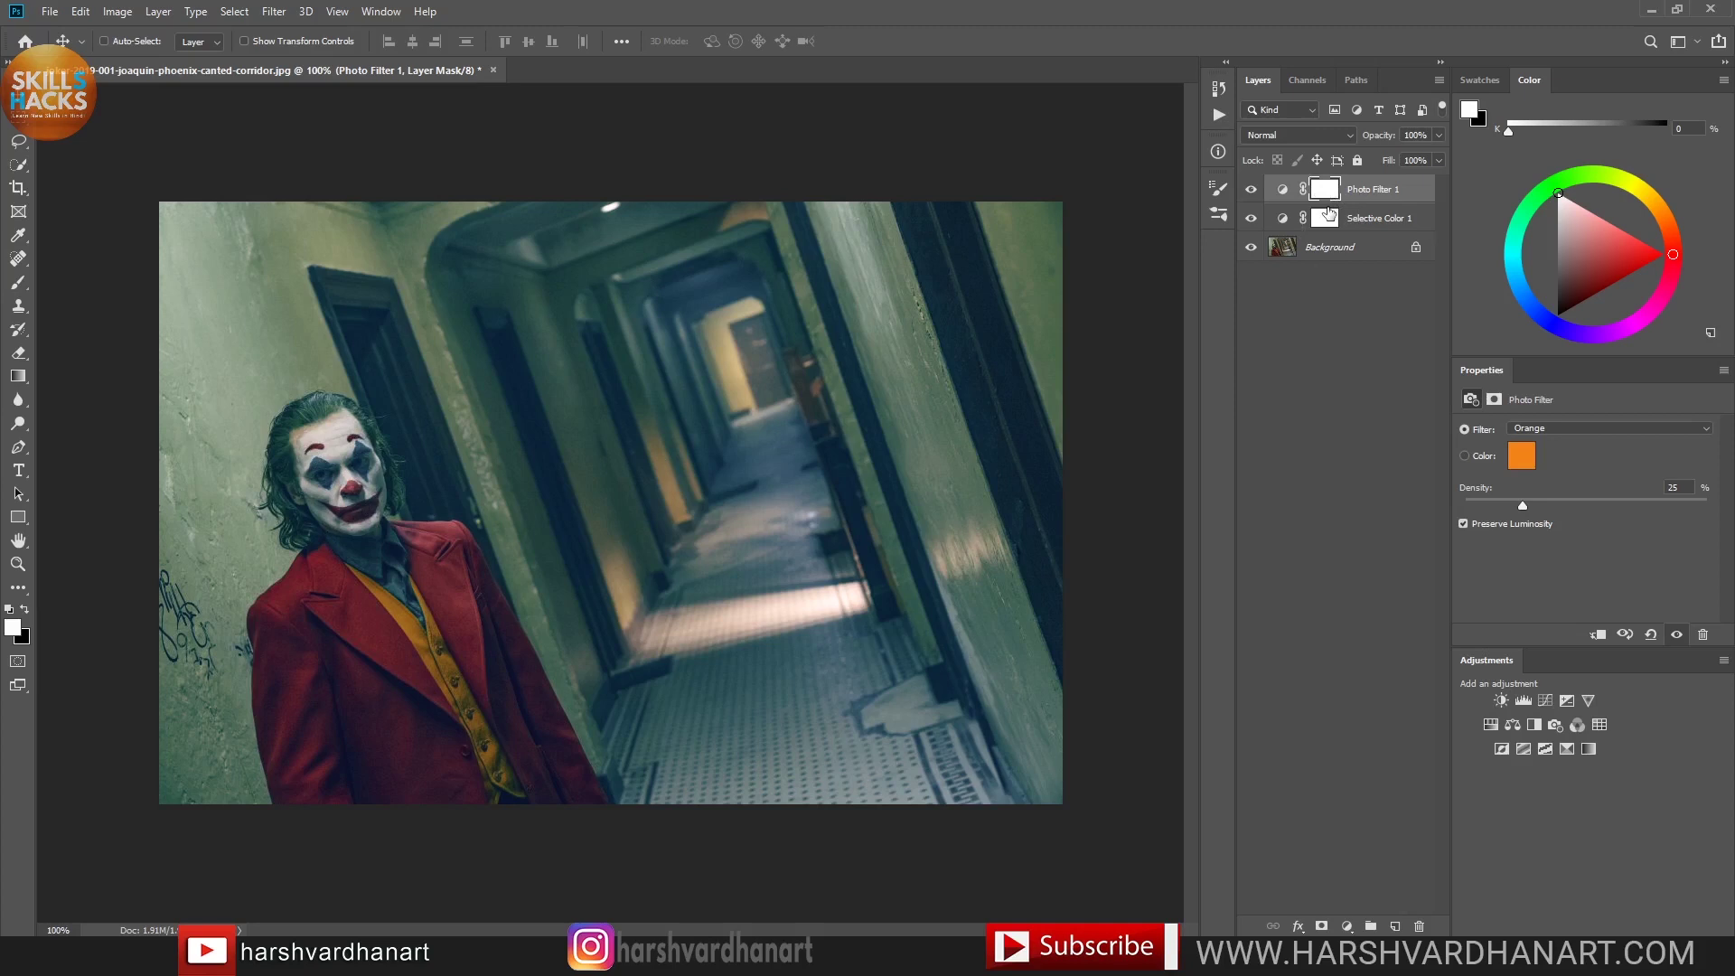
Step: Invert Photo Filter 1's mask to black and choose a soft round brush
key("ctrl")
key("b")
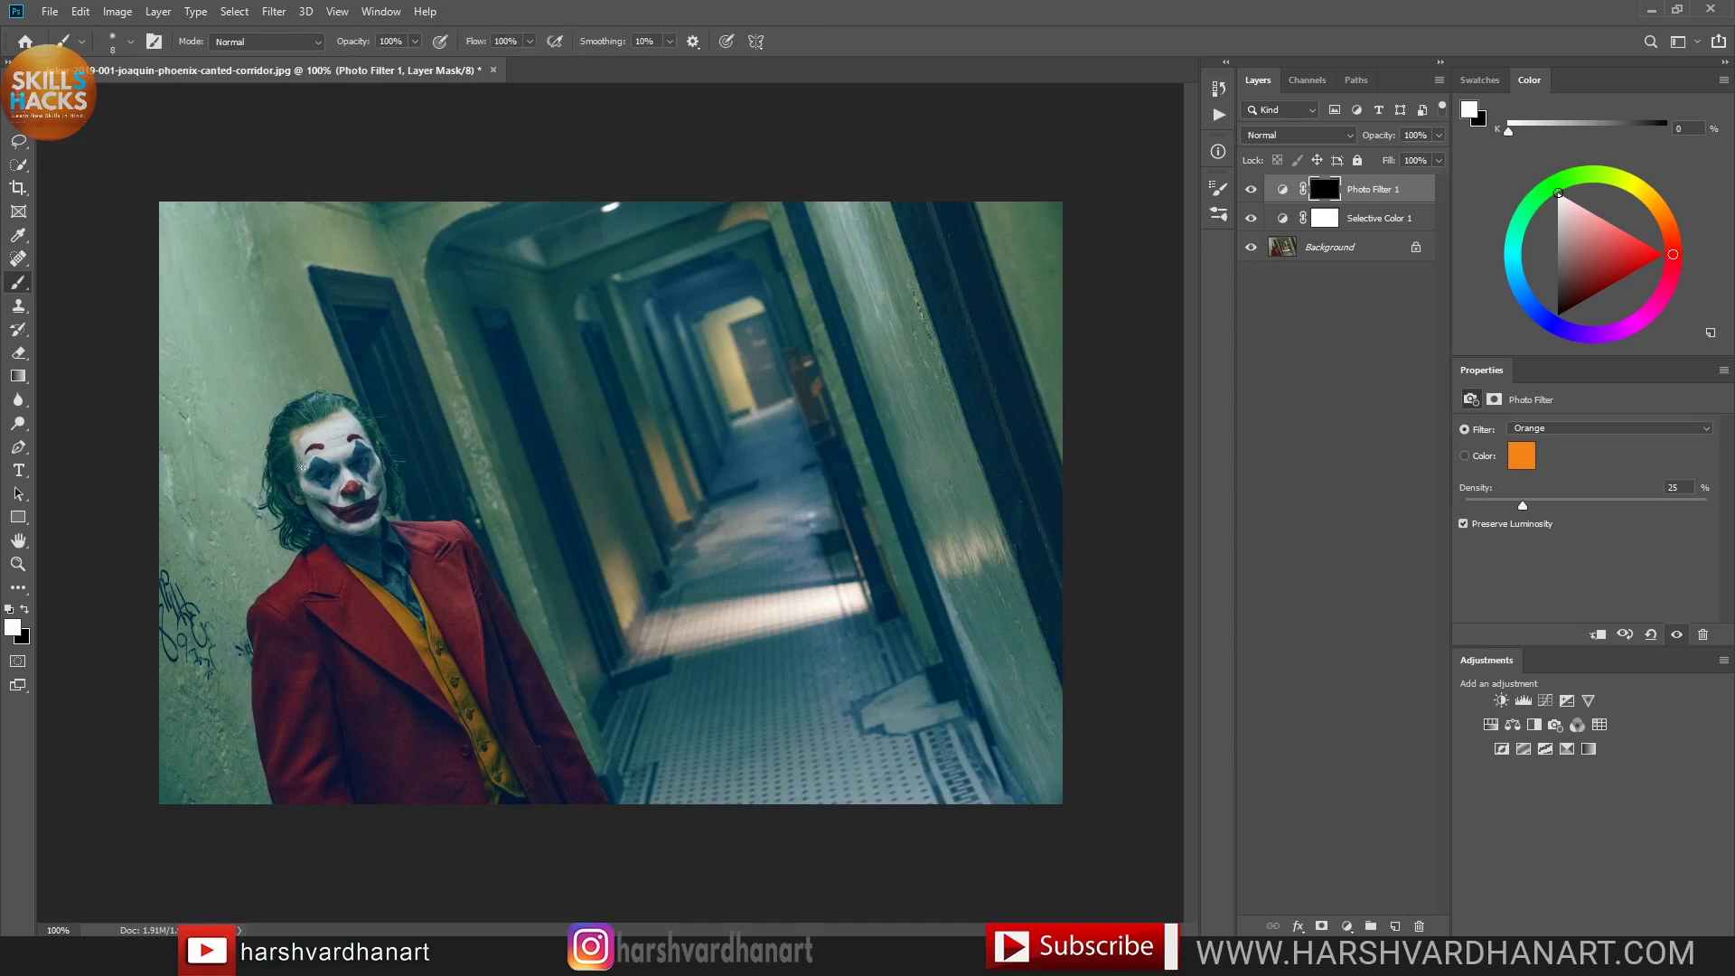
right_click(387, 417)
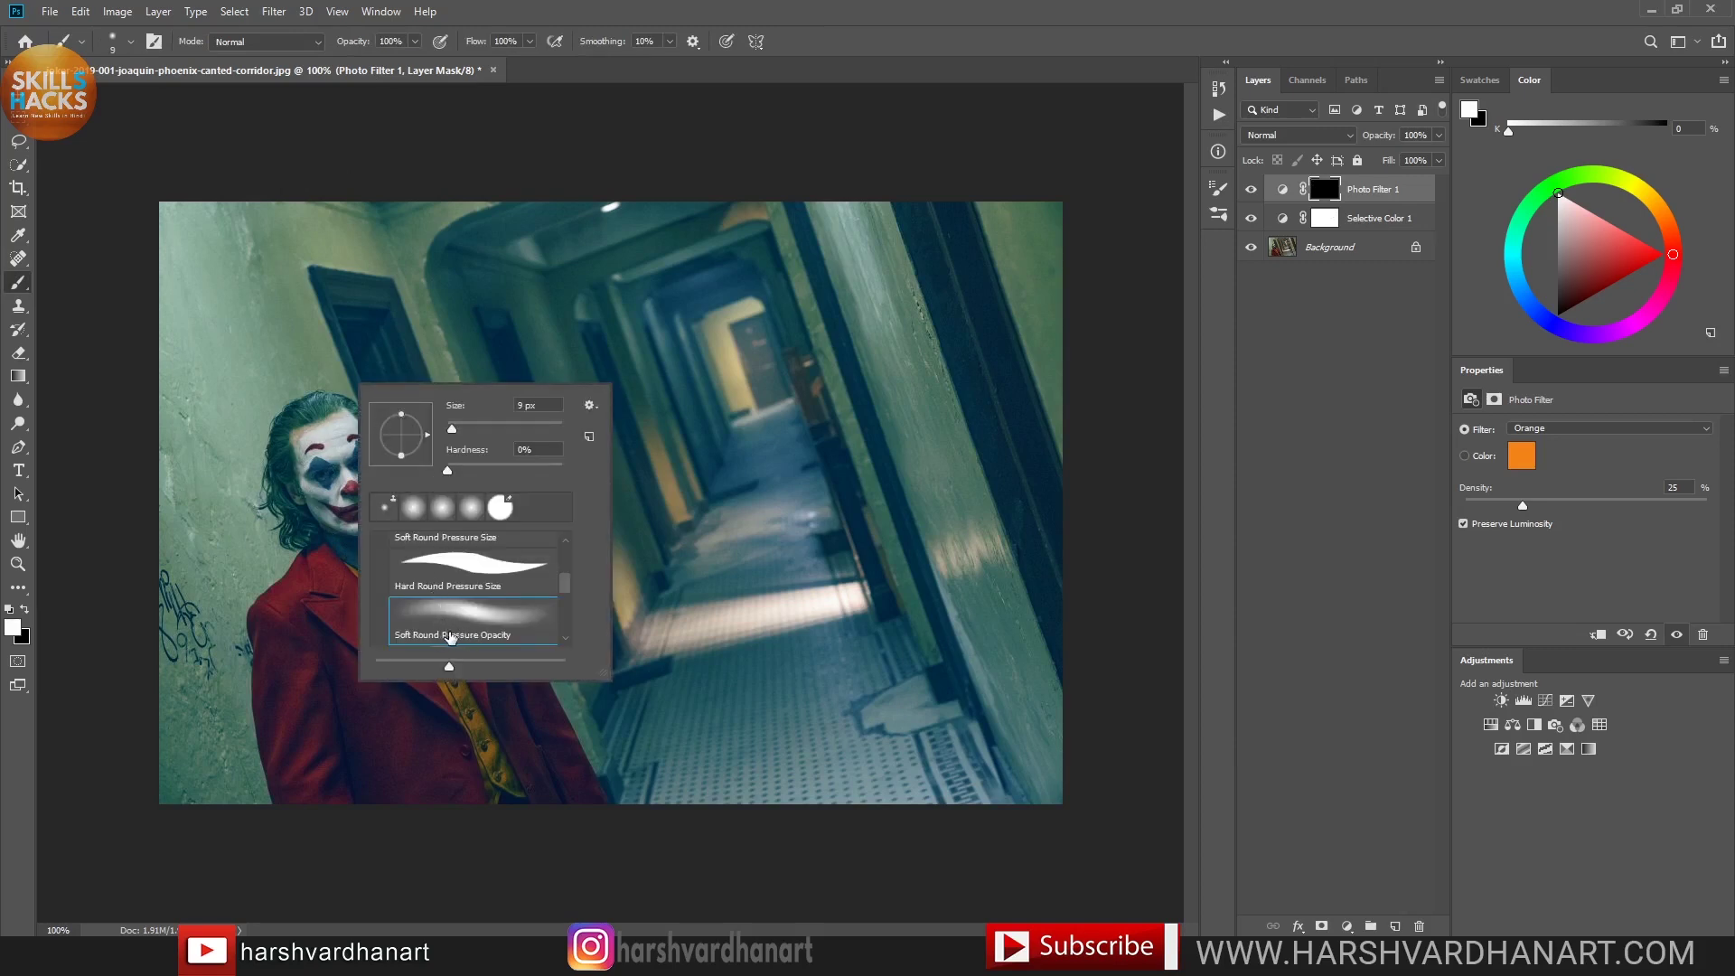
key("Return")
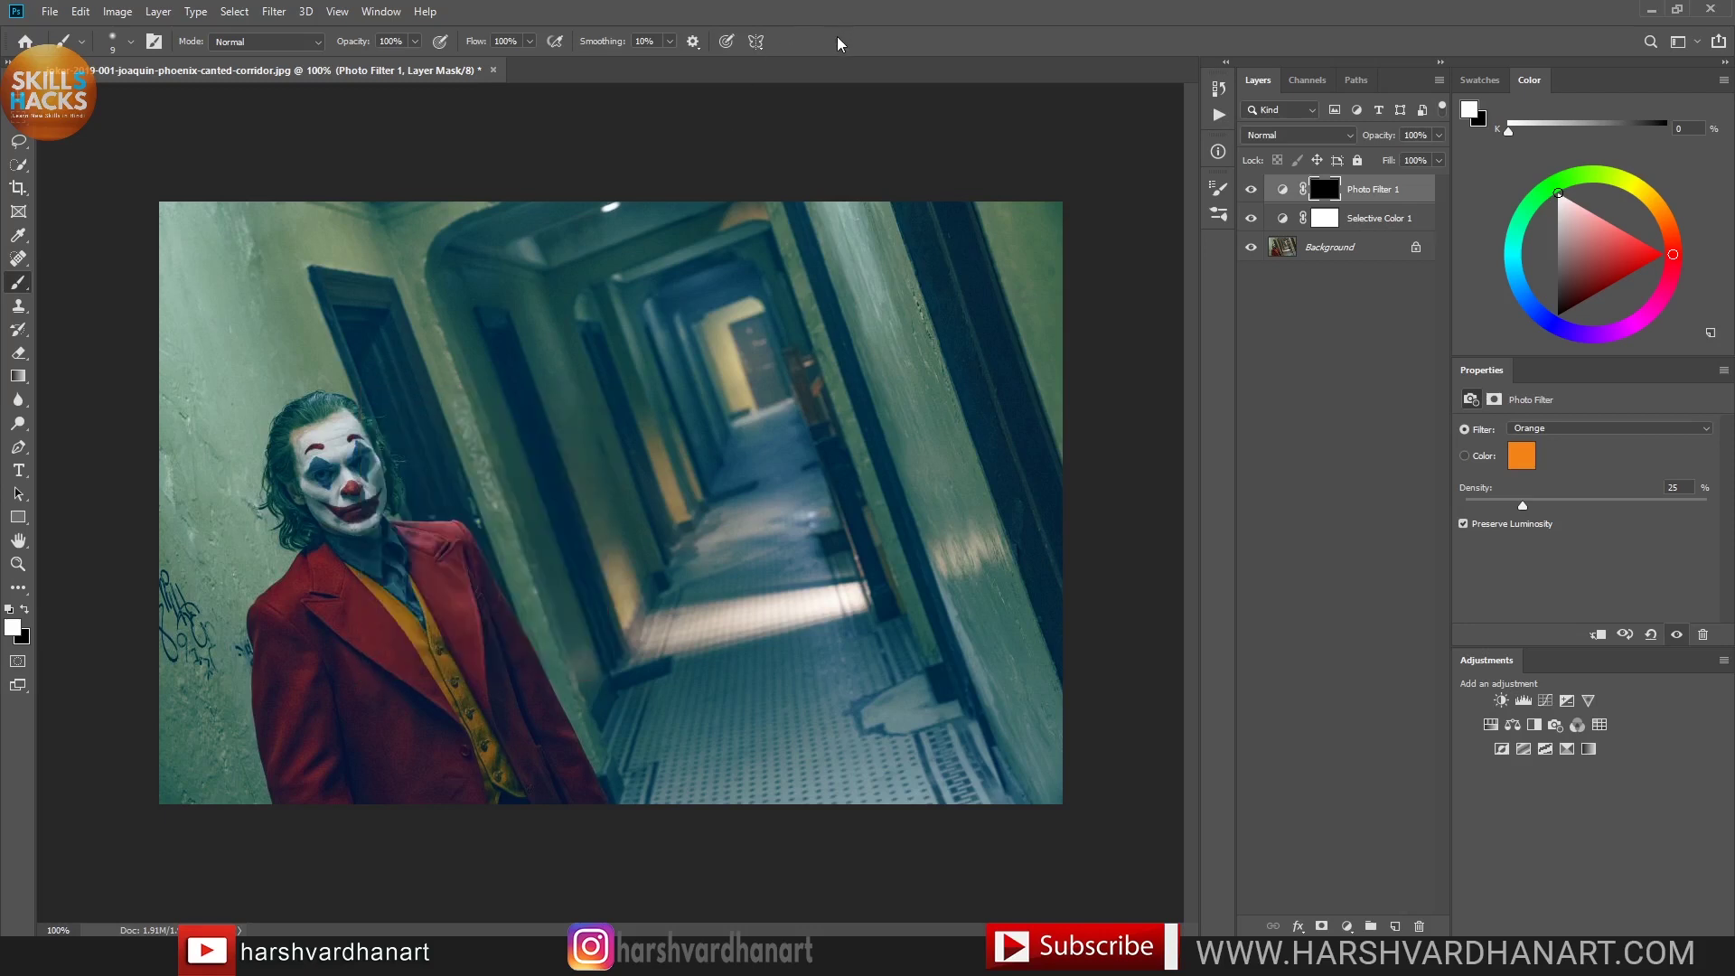
Step: Set the brush to 125 px and paint white over the Joker's face
key("bracketright")
key("bracketright")
key("bracketright")
key("bracketright")
key("bracketright")
key("bracketright")
key("bracketright")
key("bracketright")
key("bracketright")
key("bracketright")
key("bracketright")
key("bracketright")
key("bracketright")
key("bracketright")
key("bracketleft")
key("bracketleft")
key("bracketleft")
mouse_move(319, 437)
left_mouse_down()
mouse_move(366, 542)
mouse_move(348, 438)
mouse_move(321, 443)
mouse_move(355, 528)
mouse_move(452, 665)
mouse_move(317, 461)
mouse_move(321, 430)
mouse_move(352, 451)
mouse_move(345, 524)
mouse_move(364, 492)
mouse_move(331, 493)
left_mouse_up()
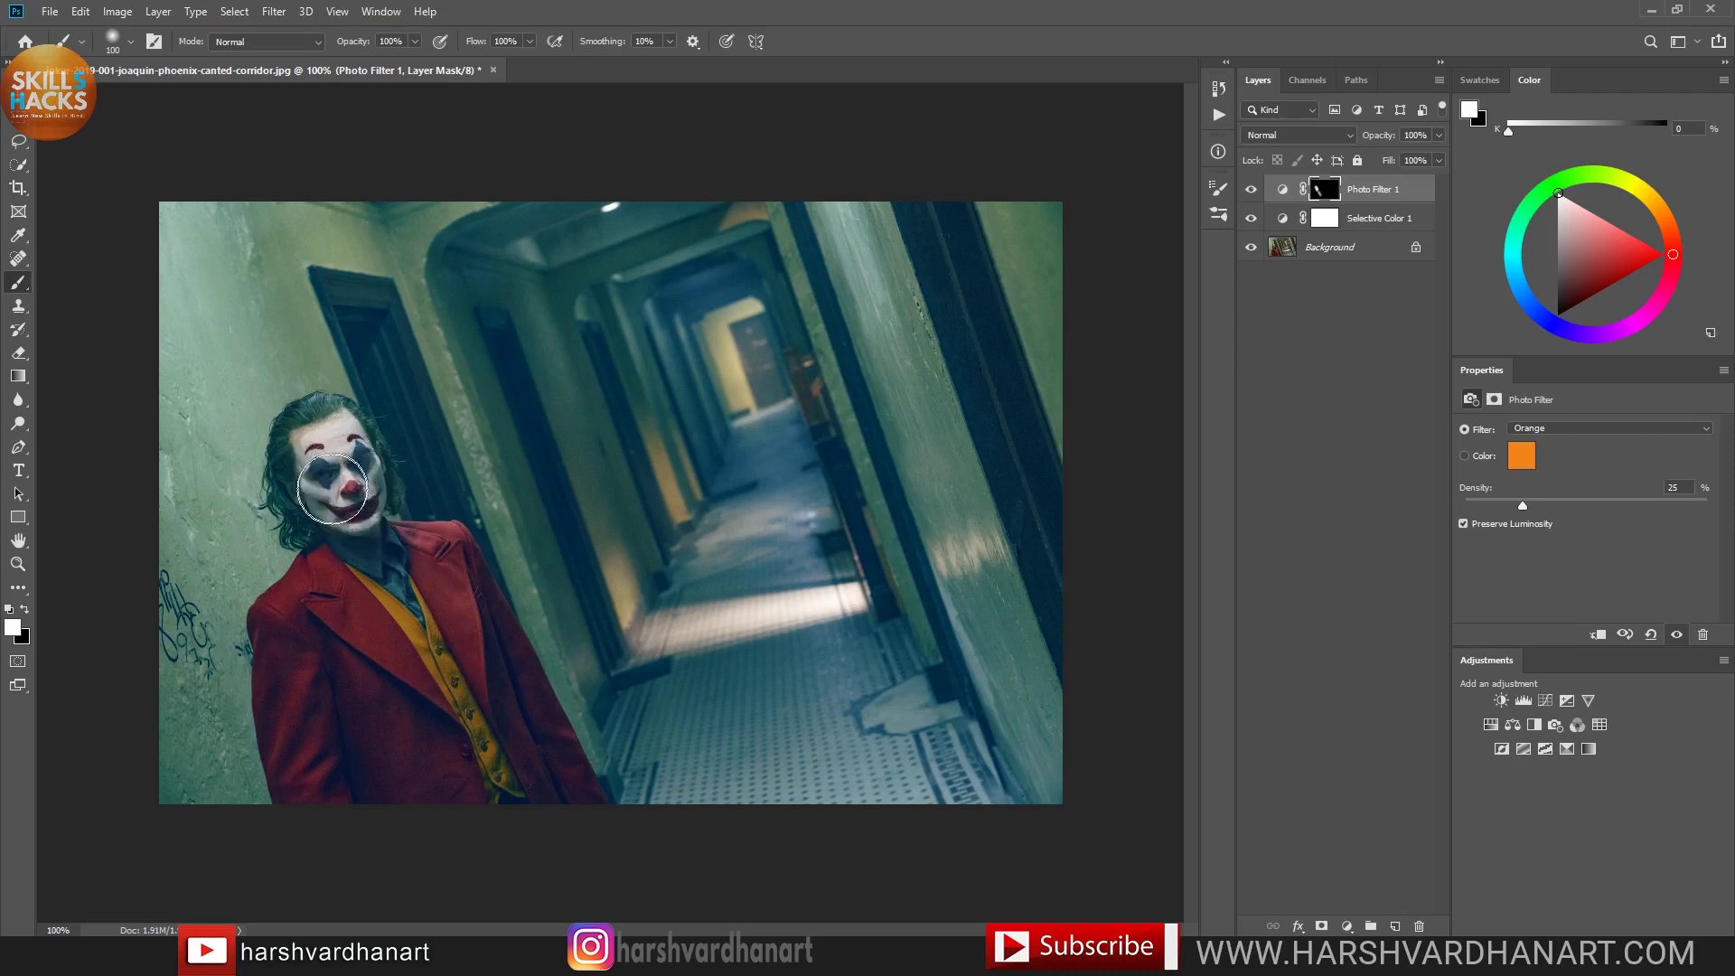
Step: Toggle Photo Filter 1's visibility to compare, leaving it hidden
left_click(1251, 189)
left_click(1251, 197)
left_click(1249, 197)
left_click(1249, 194)
left_click(1251, 192)
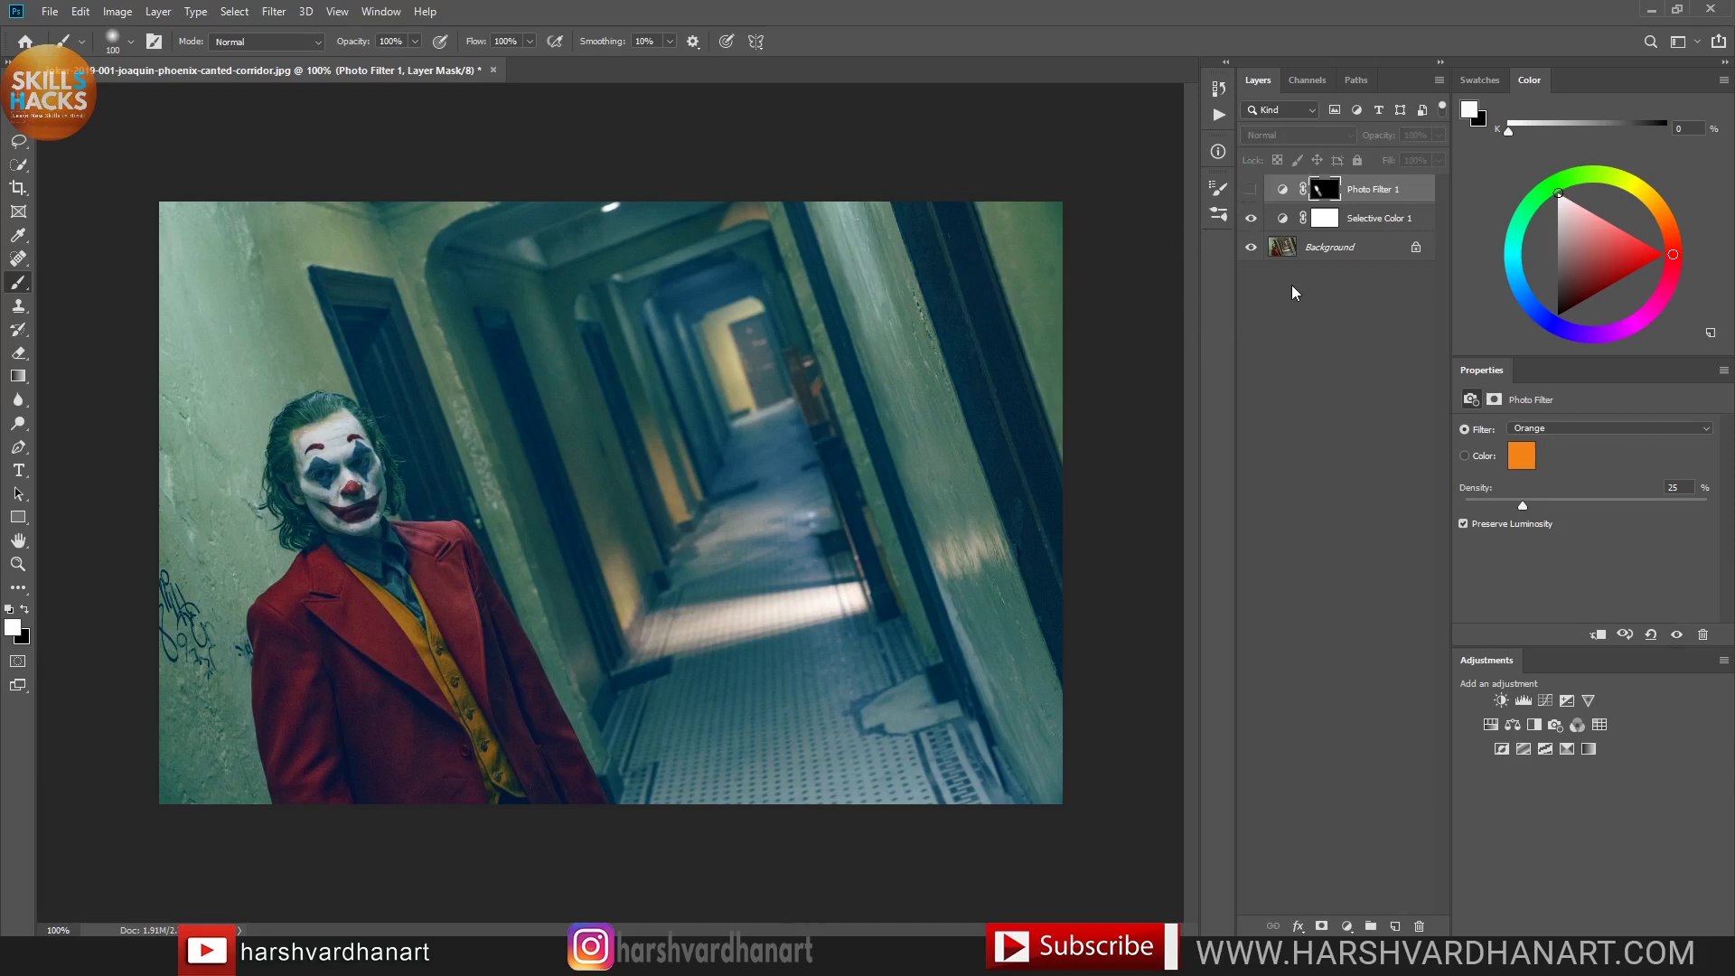
Step: Group Photo Filter 1 and Selective Color 1 into Group 1, then view the image full-screen
left_click(1276, 229, "ctrl")
left_click(1274, 244, "ctrl")
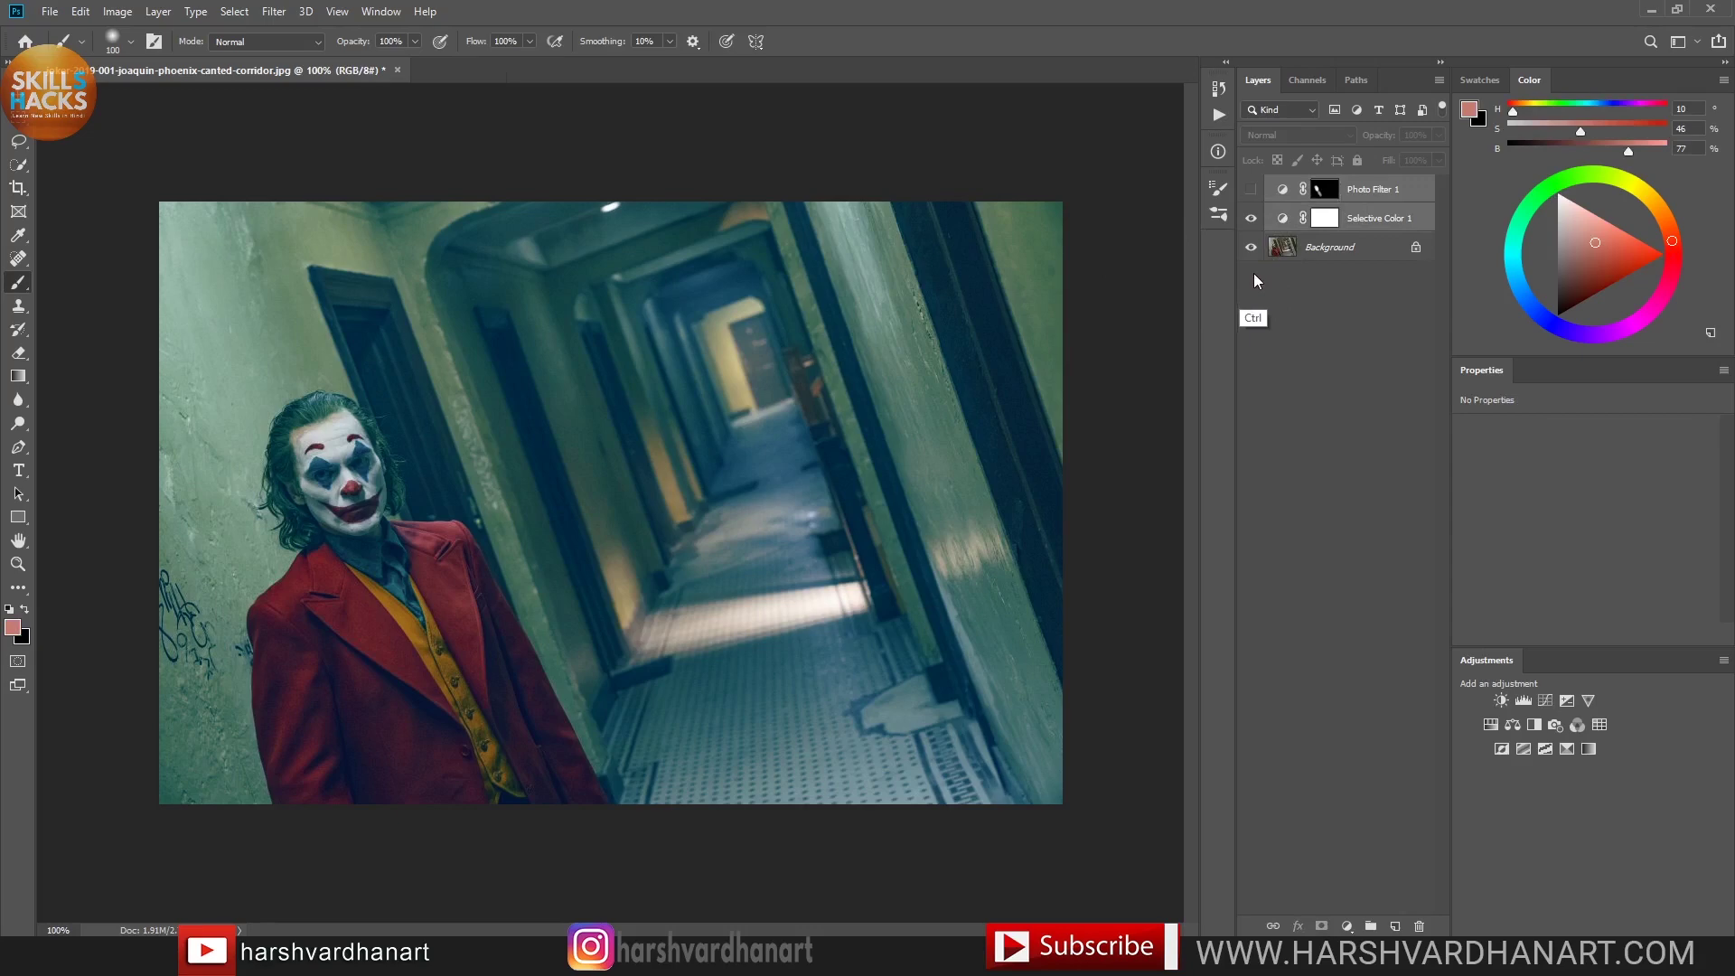
key("ctrl+g")
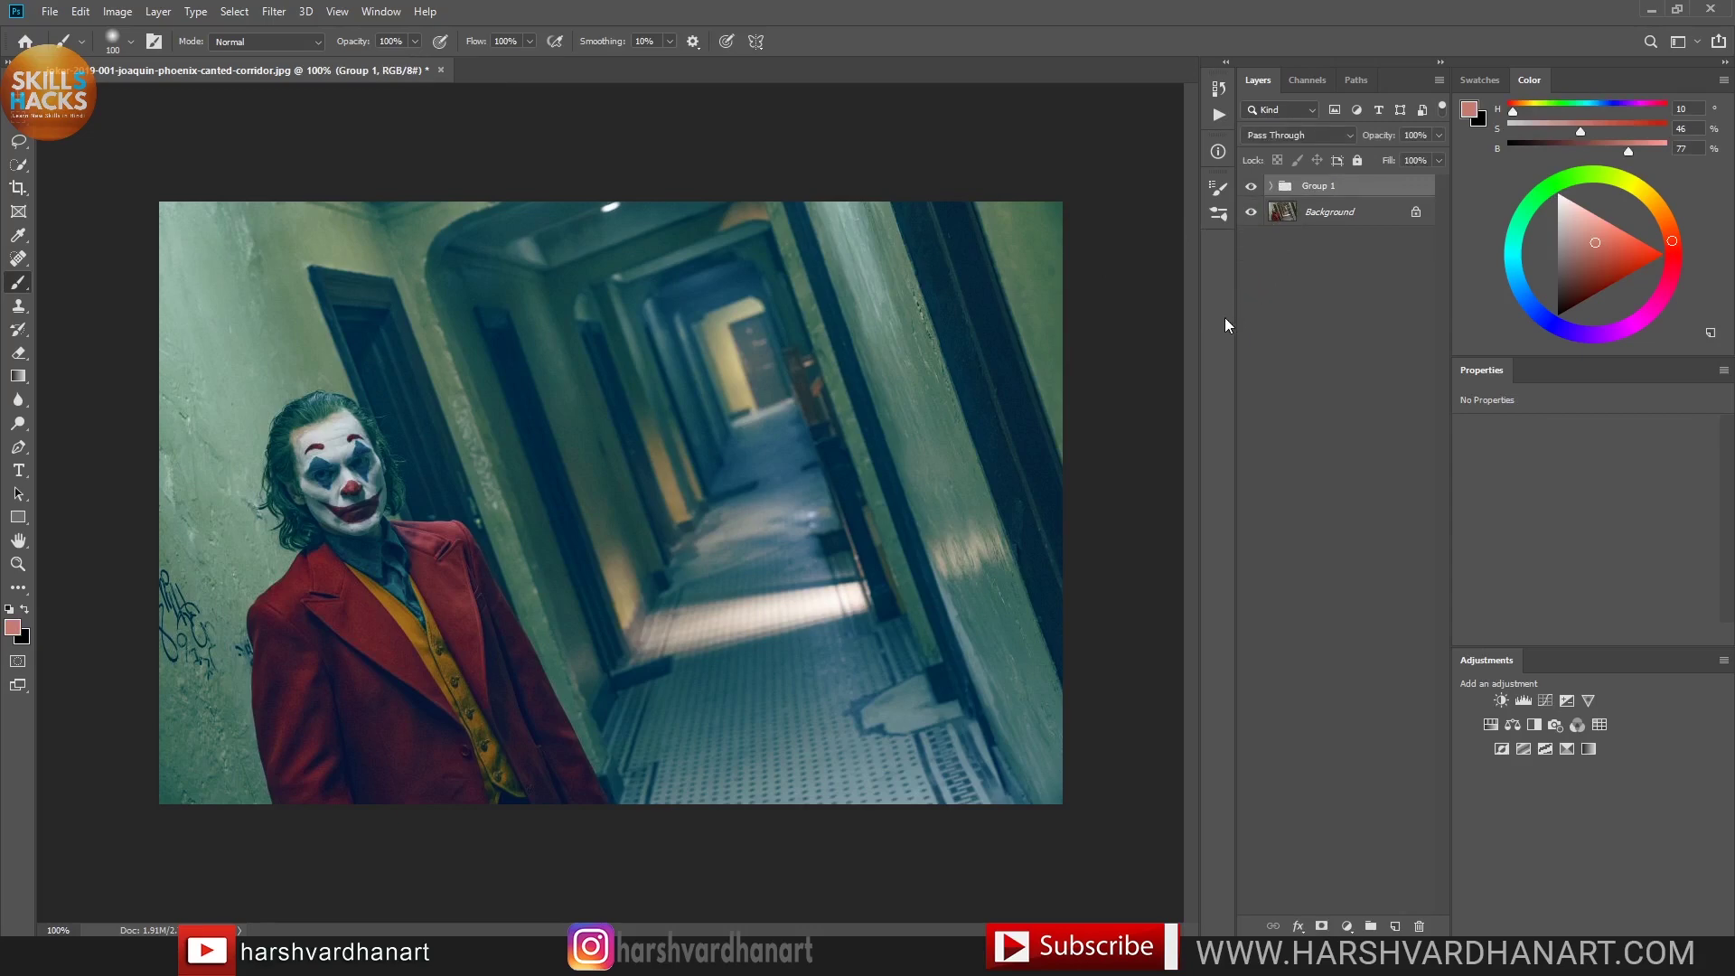
key("f")
key("f")
key("ctrl+0")
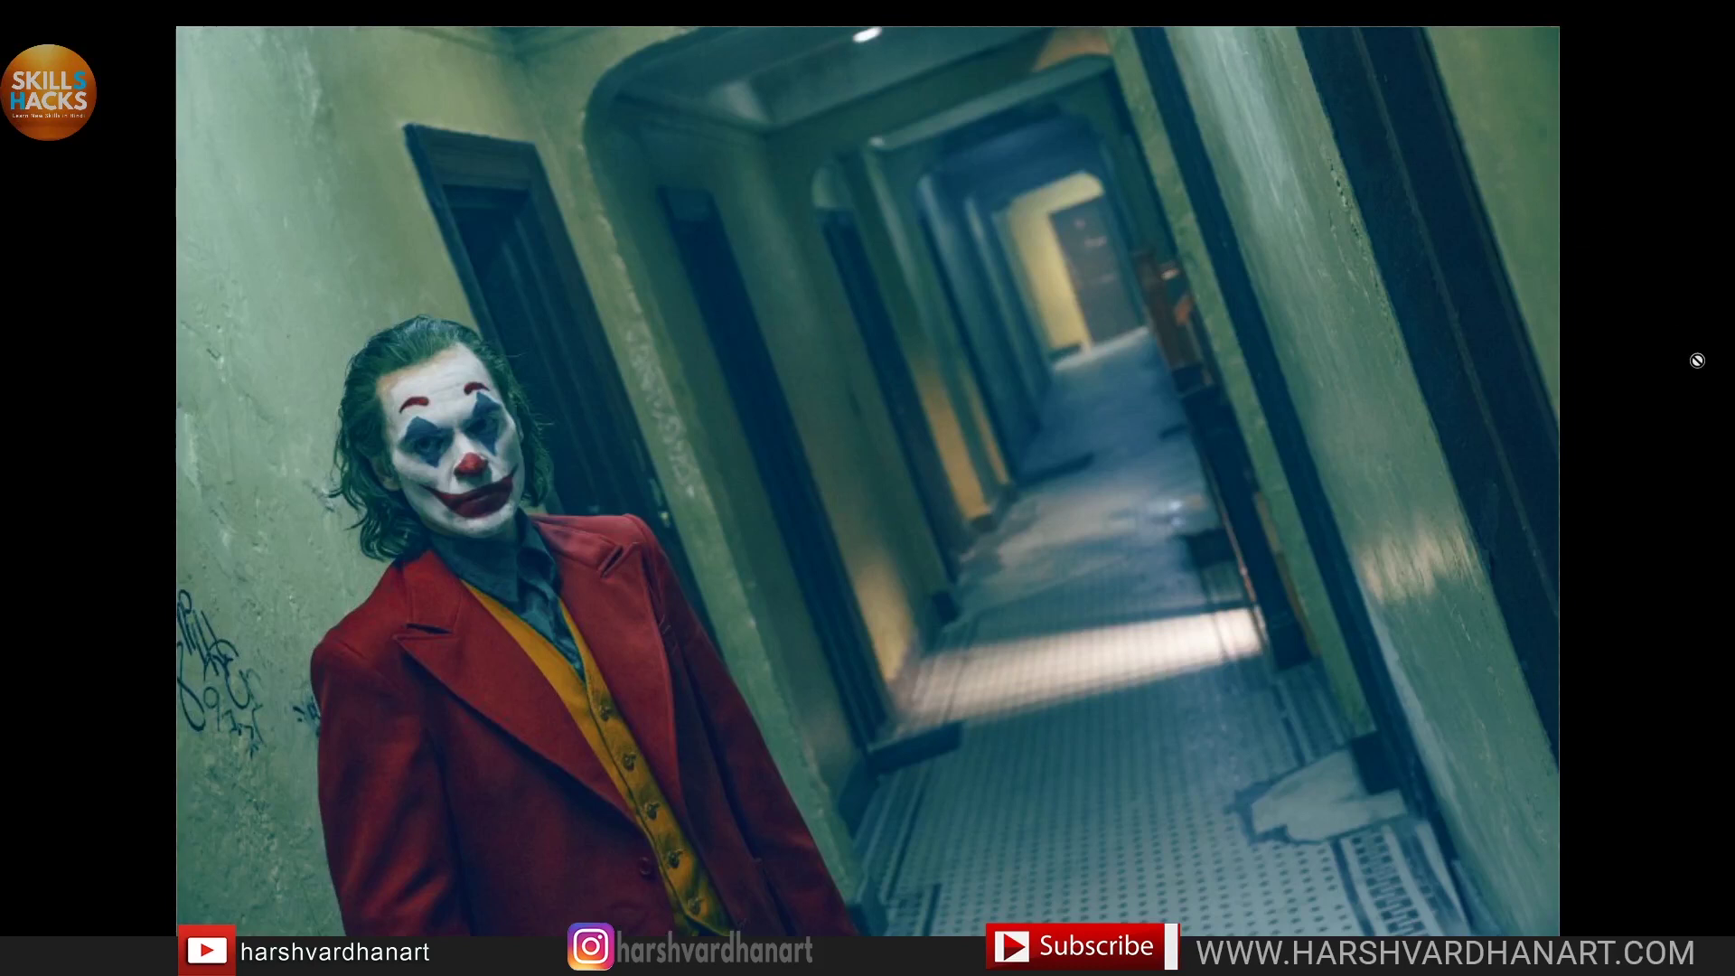
mouse_move(1730, 326)
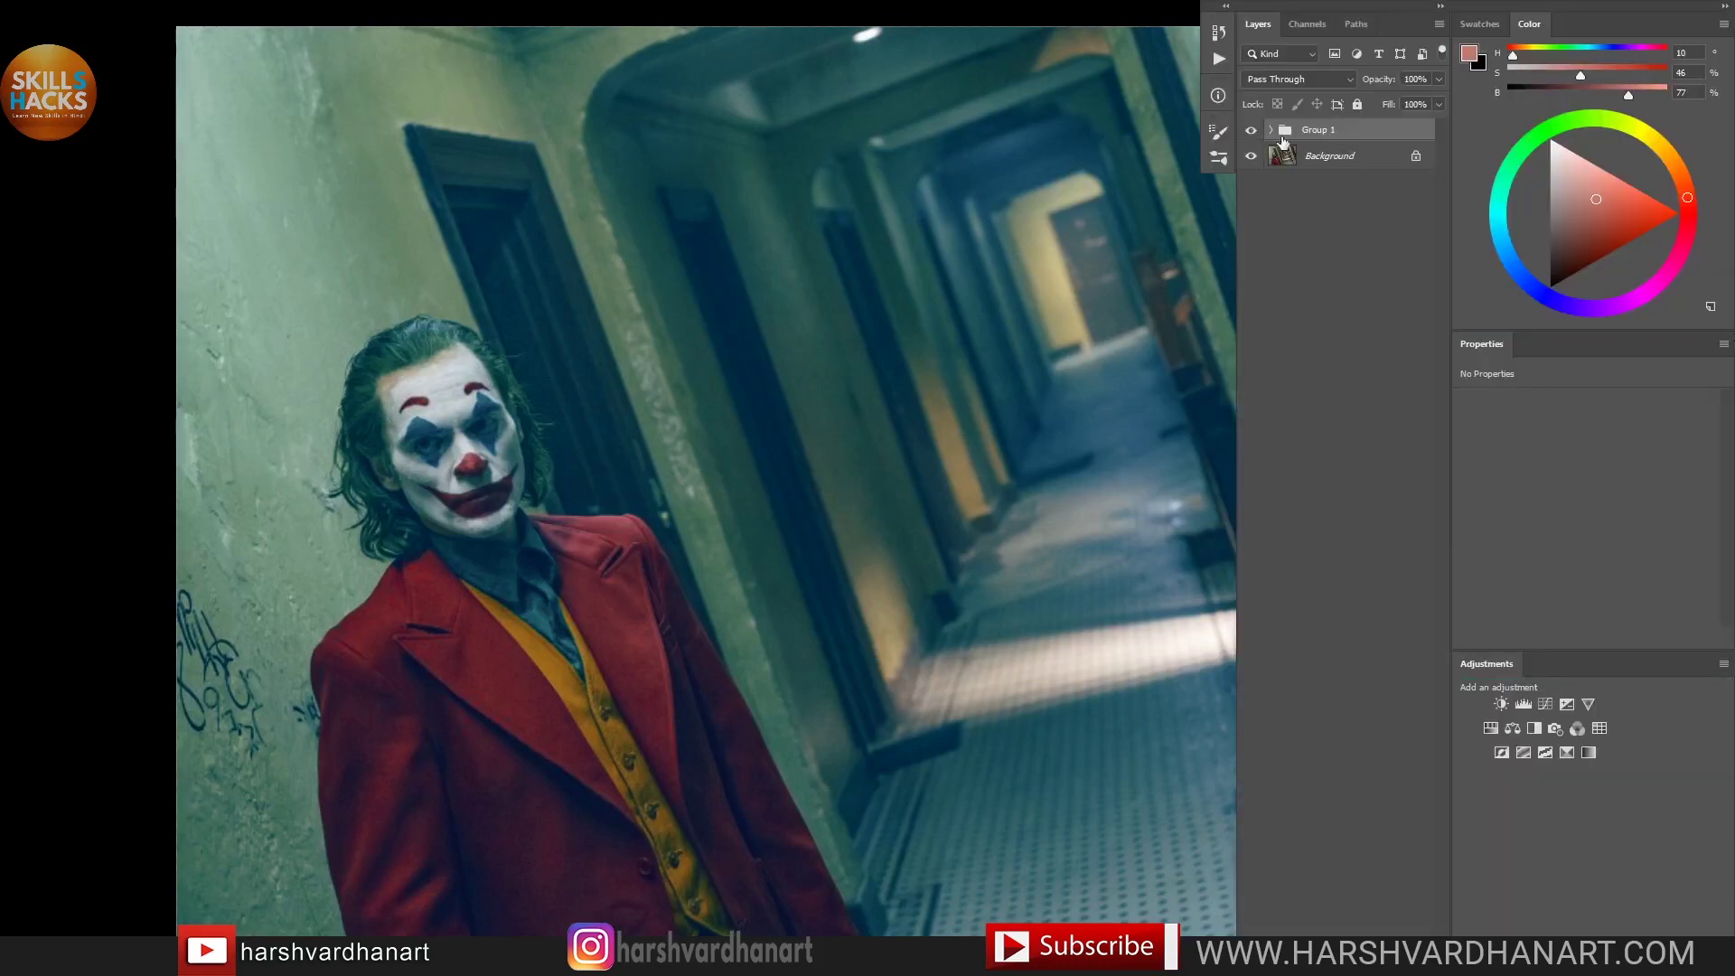
left_click(1251, 131)
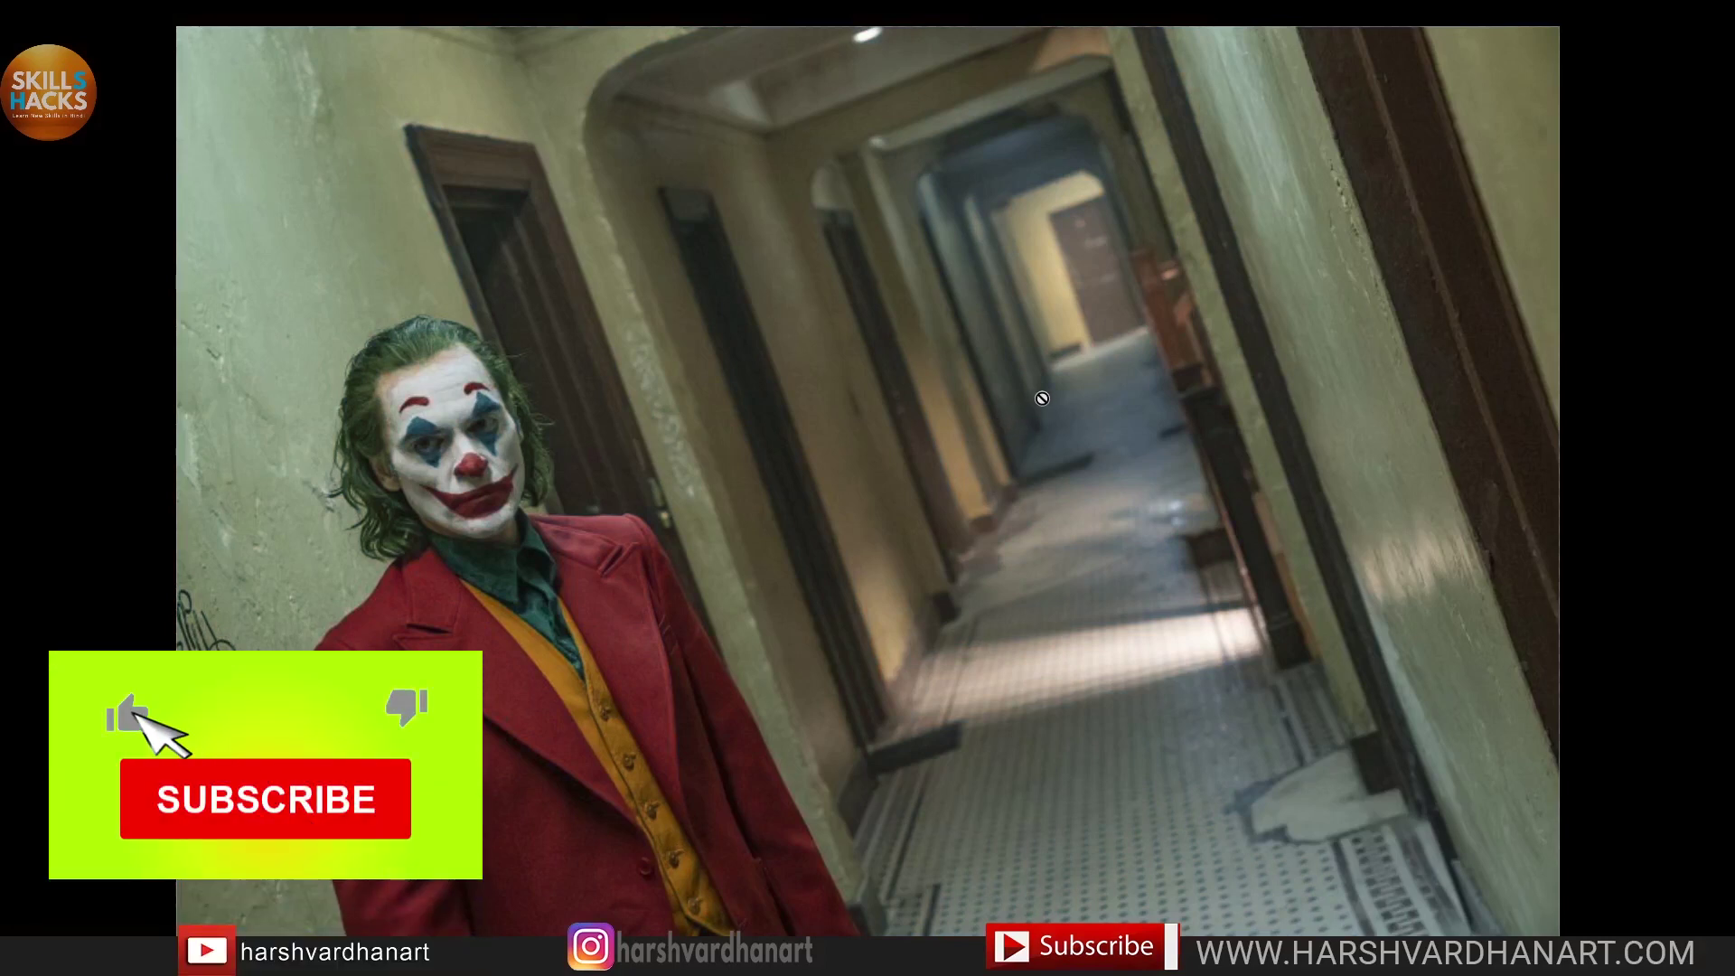
key("ctrl+z")
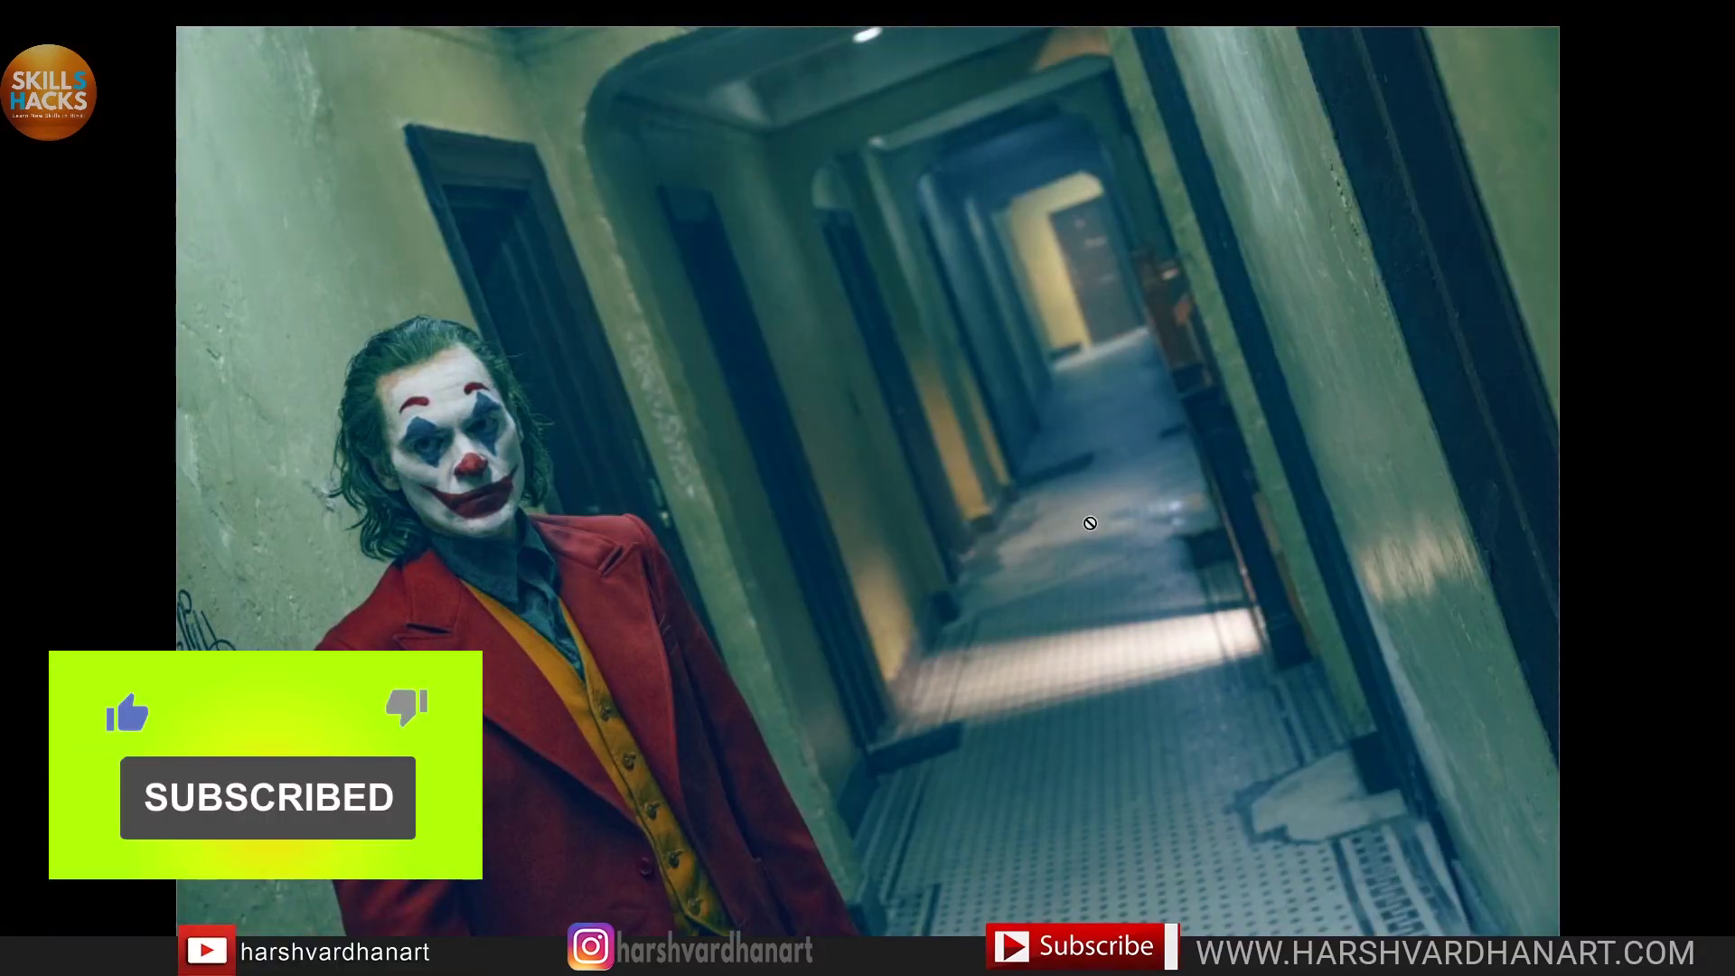